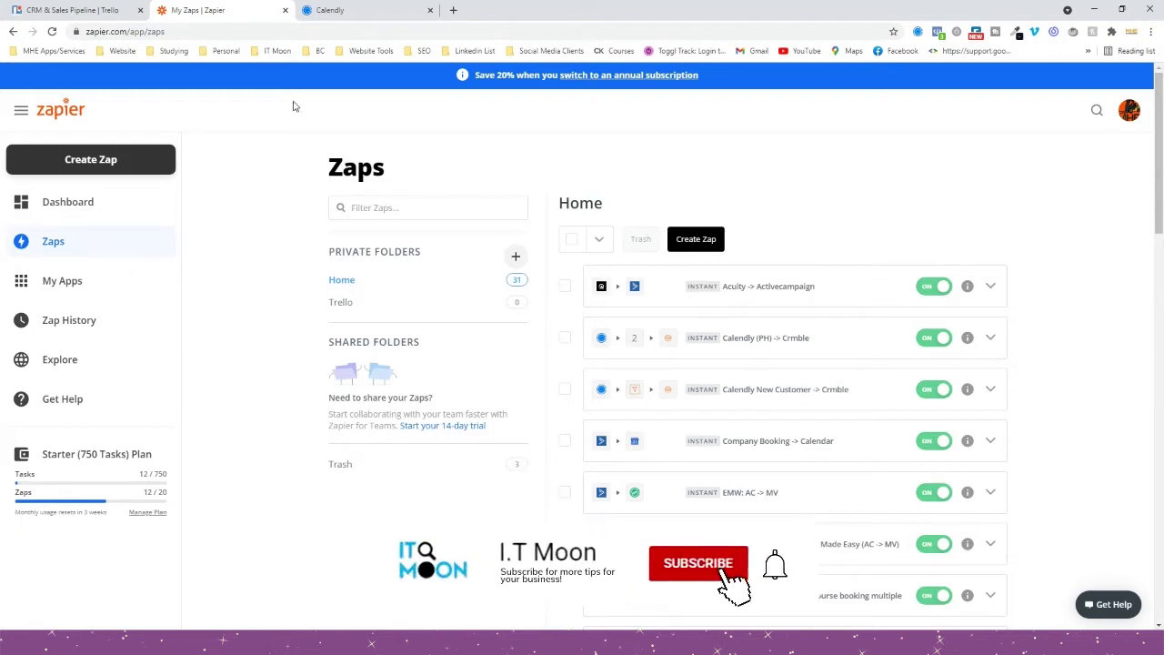
Switch to the Calendly tab showing the event types list.
left_click(337, 11)
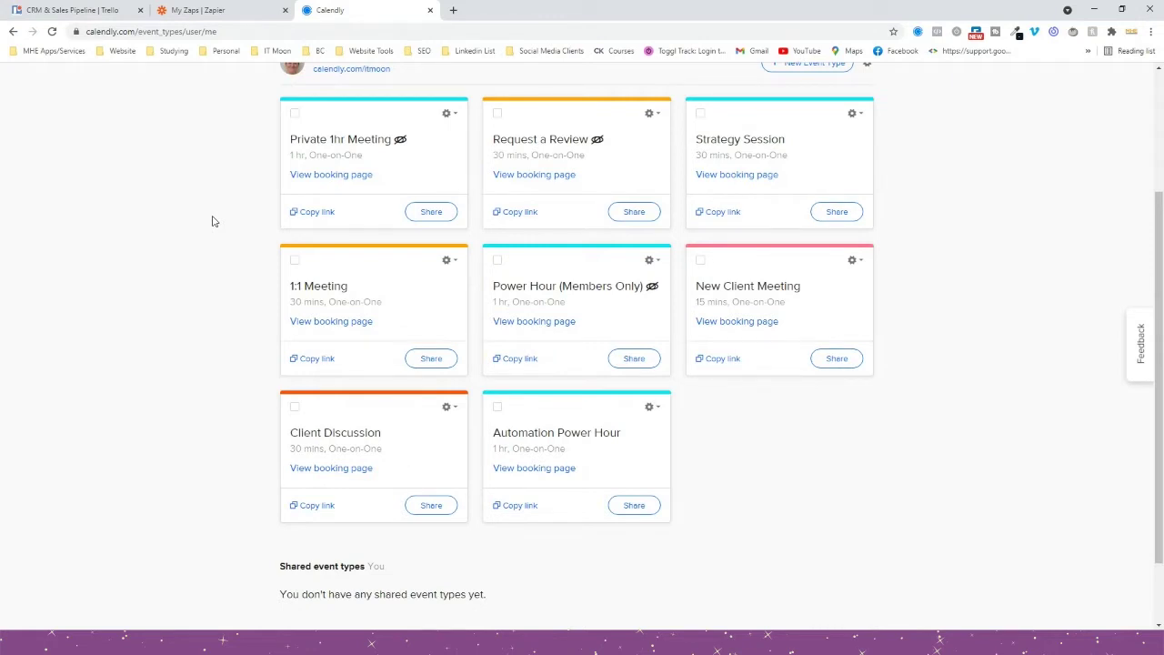
Open the 1:1 Meeting event type's edit page from the event types list.
scroll(234, 215, "up", 1)
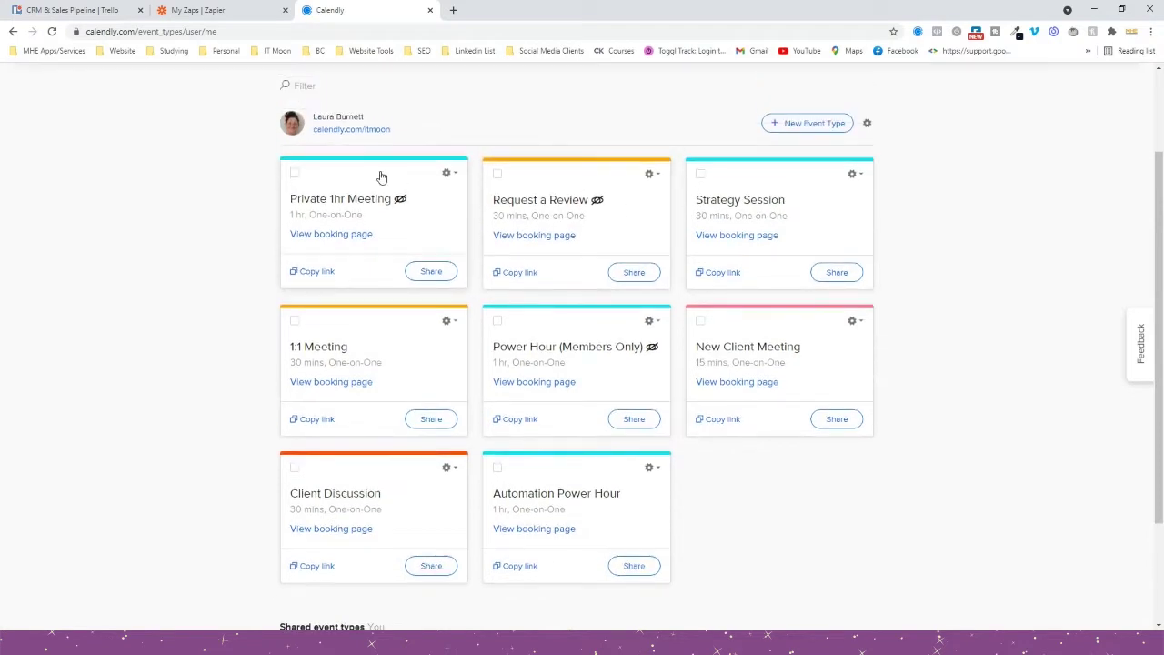
scroll(344, 400, "down", 2)
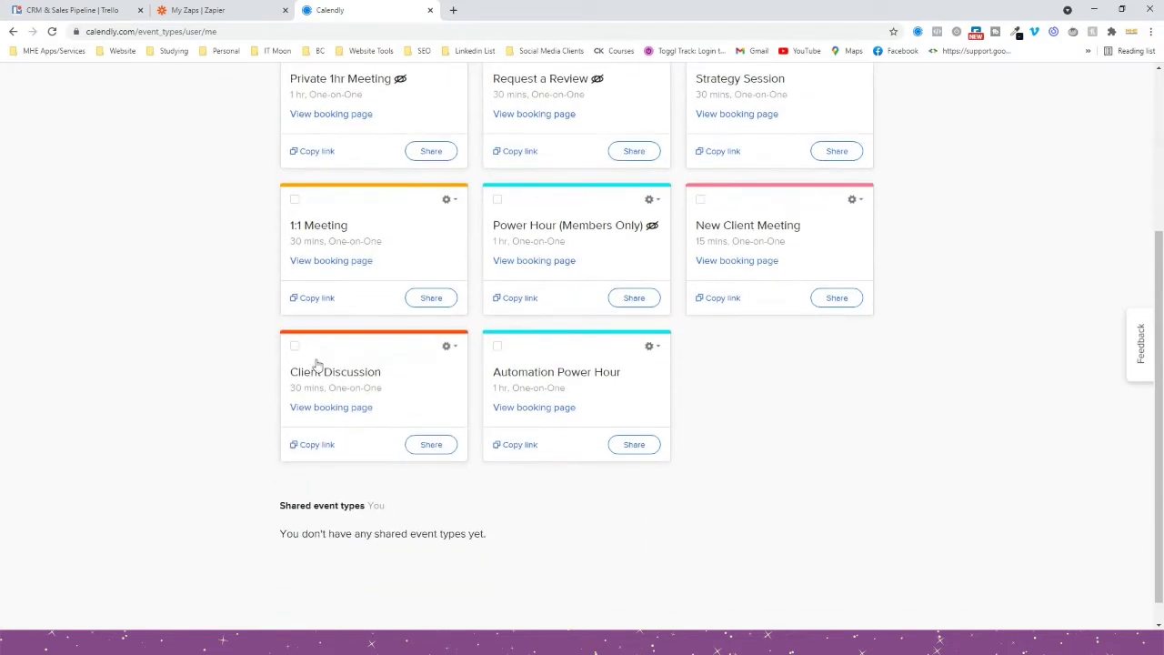
left_click(357, 237)
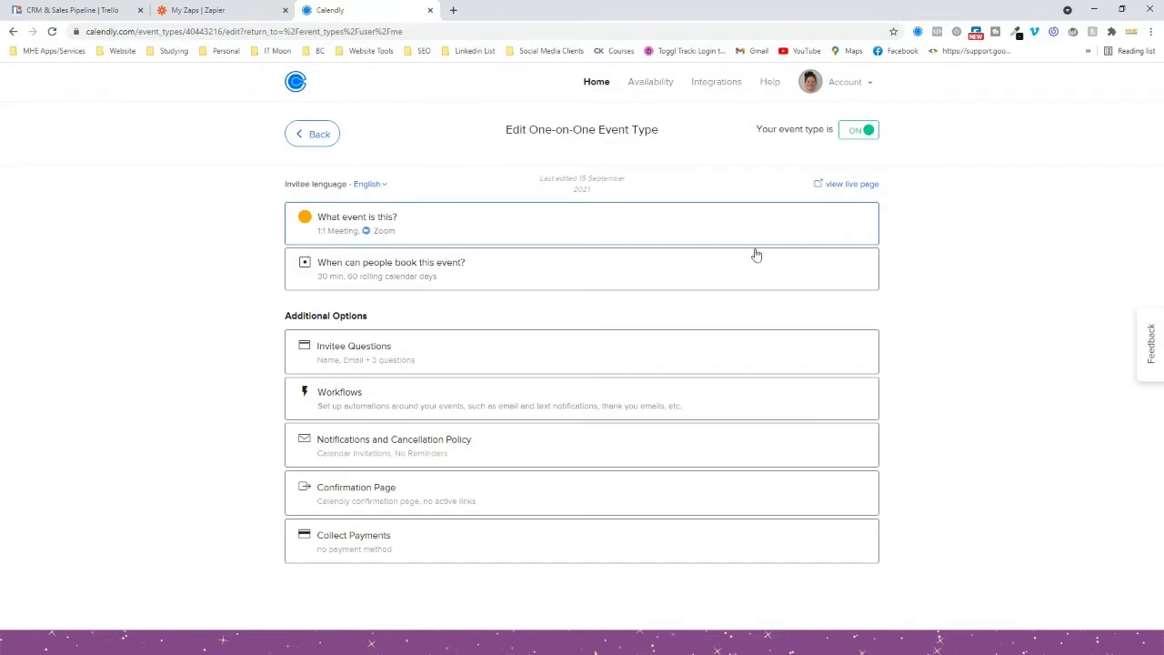
On the 1:1 Meeting live booking page, pick and confirm 1:00pm on Tuesday, October 5, 2021.
left_click(828, 189)
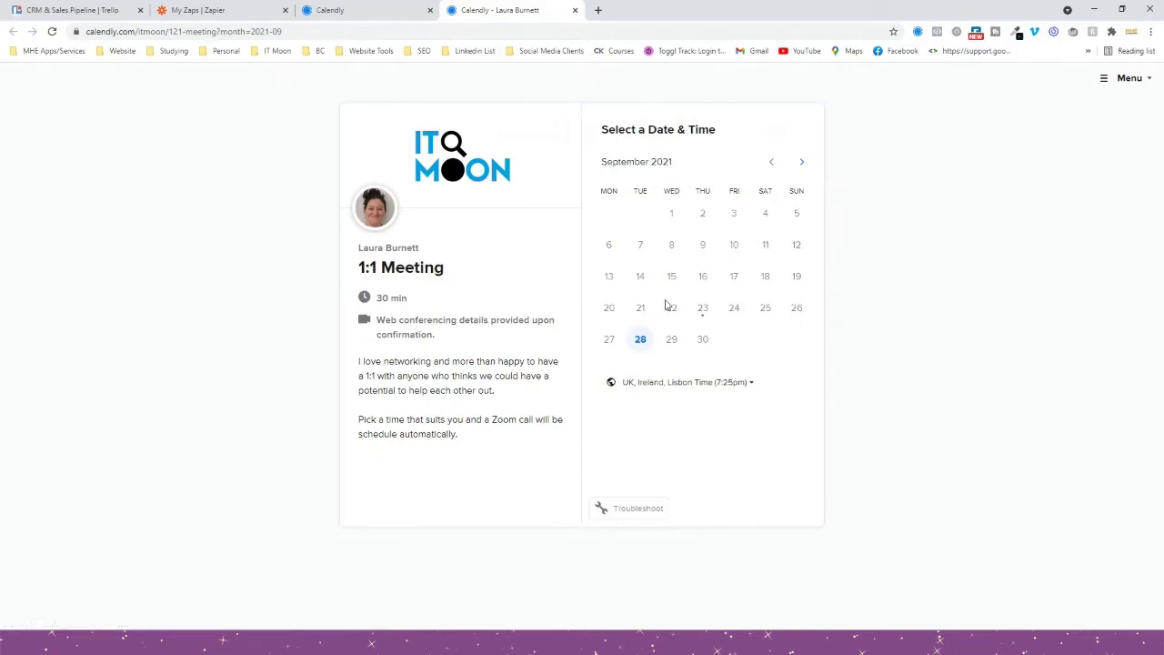
left_click(800, 162)
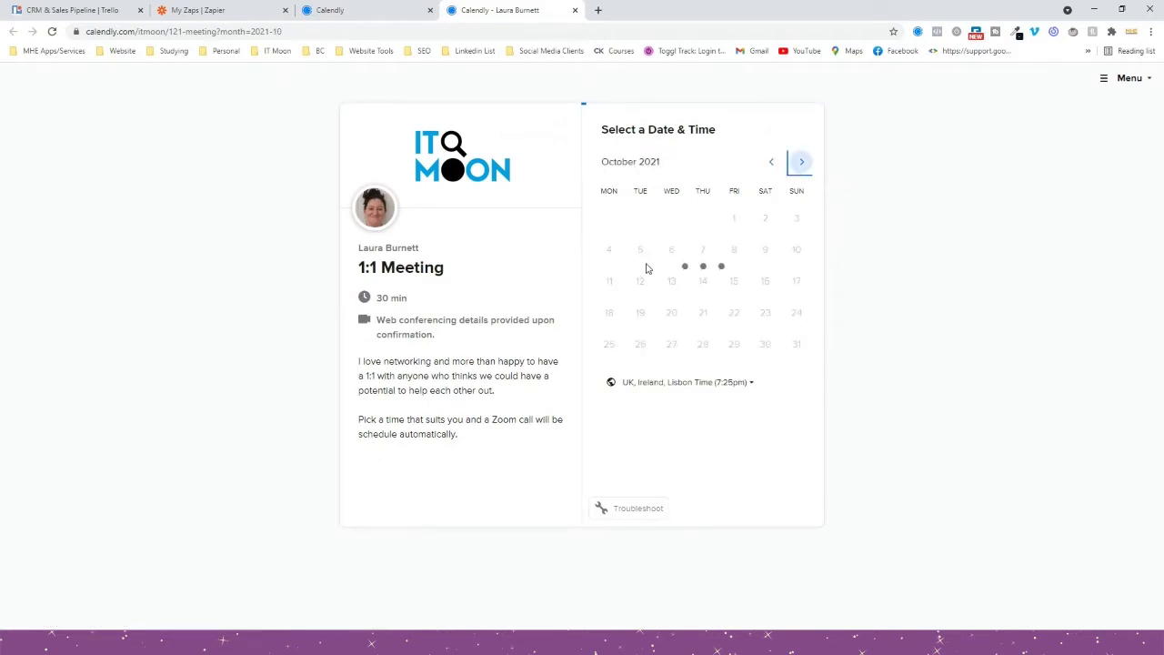
left_click(644, 261)
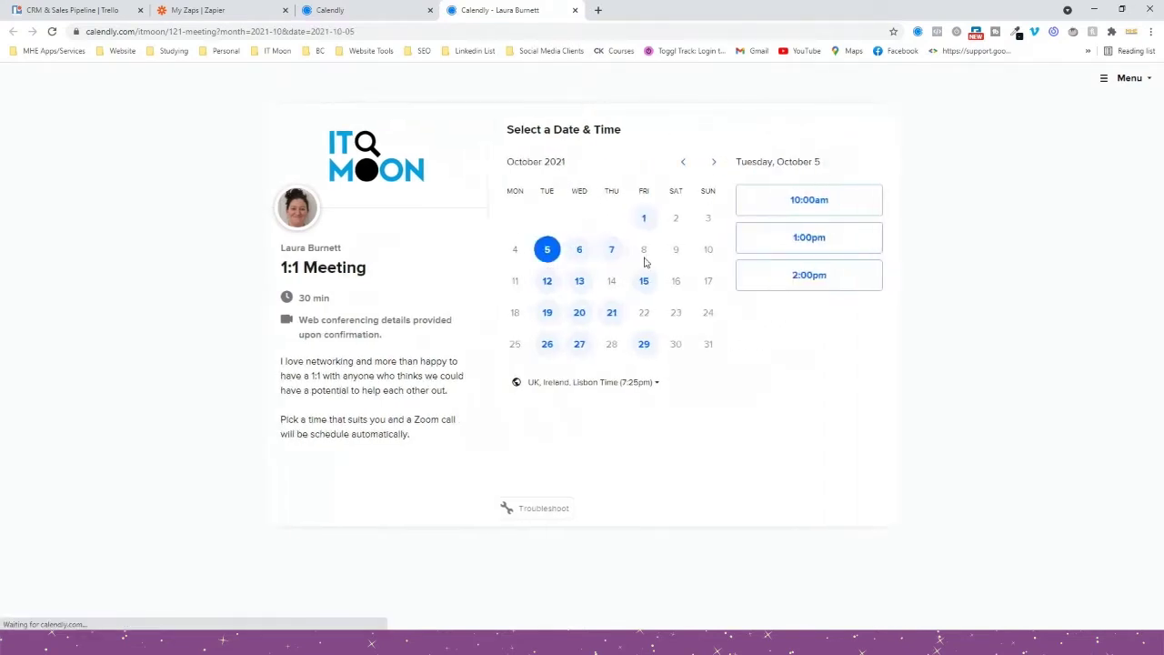
left_click(797, 242)
left_click(835, 244)
Fill in the invitee's name and email, business 'IT Moon Testing Ltd', and topic Automation.
left_click(553, 170)
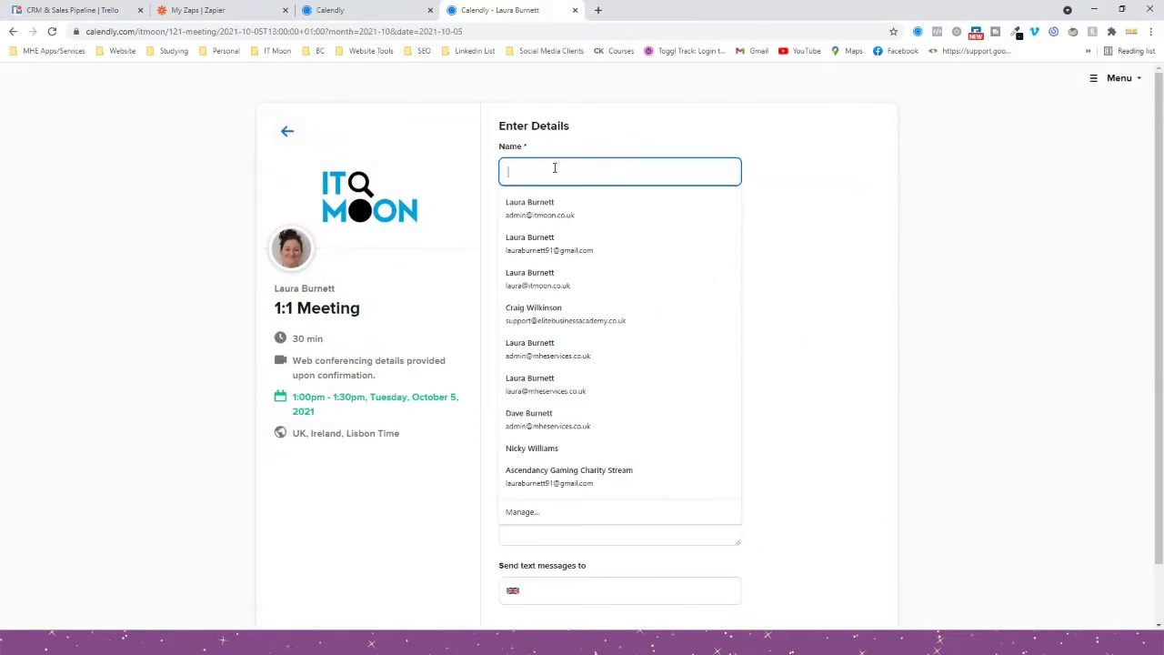
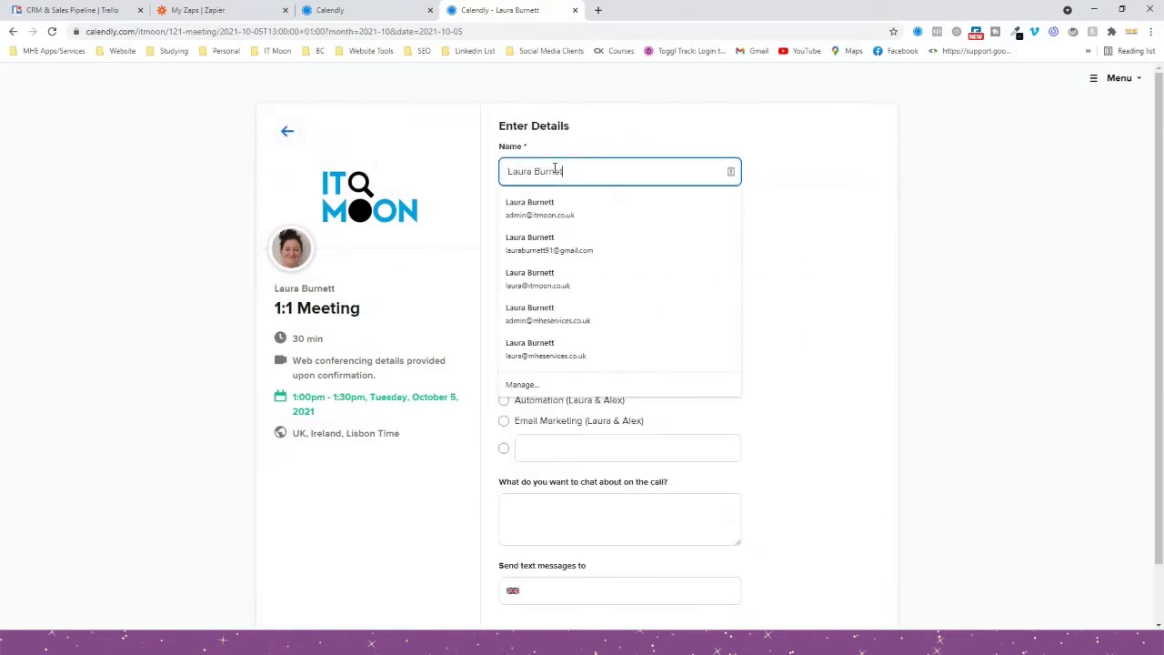
key("Down")
key("Down")
key("Down")
key("Return")
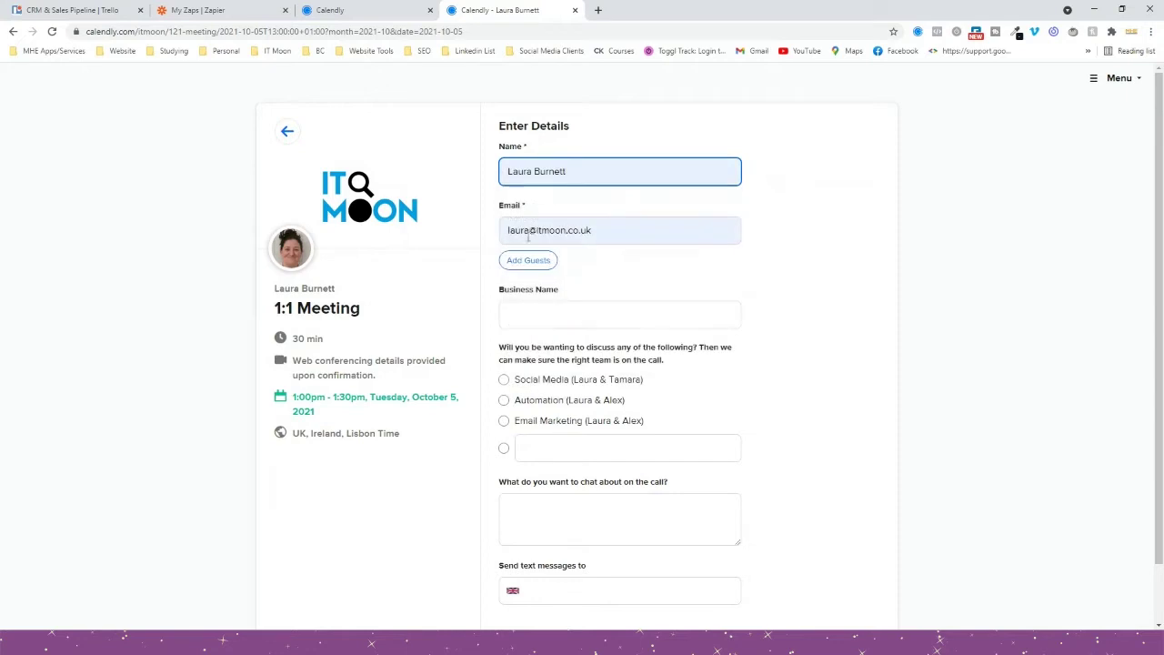
scroll(568, 218, "down", 1)
left_click(557, 243)
type("IT M")
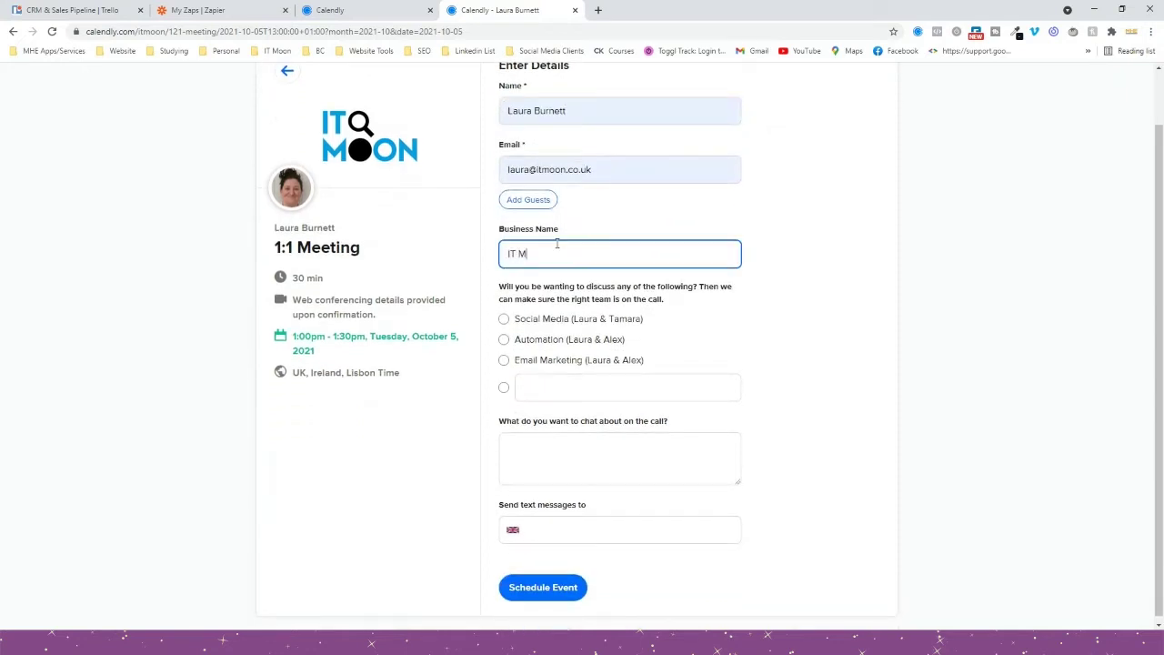
type("oon Testing Ltd")
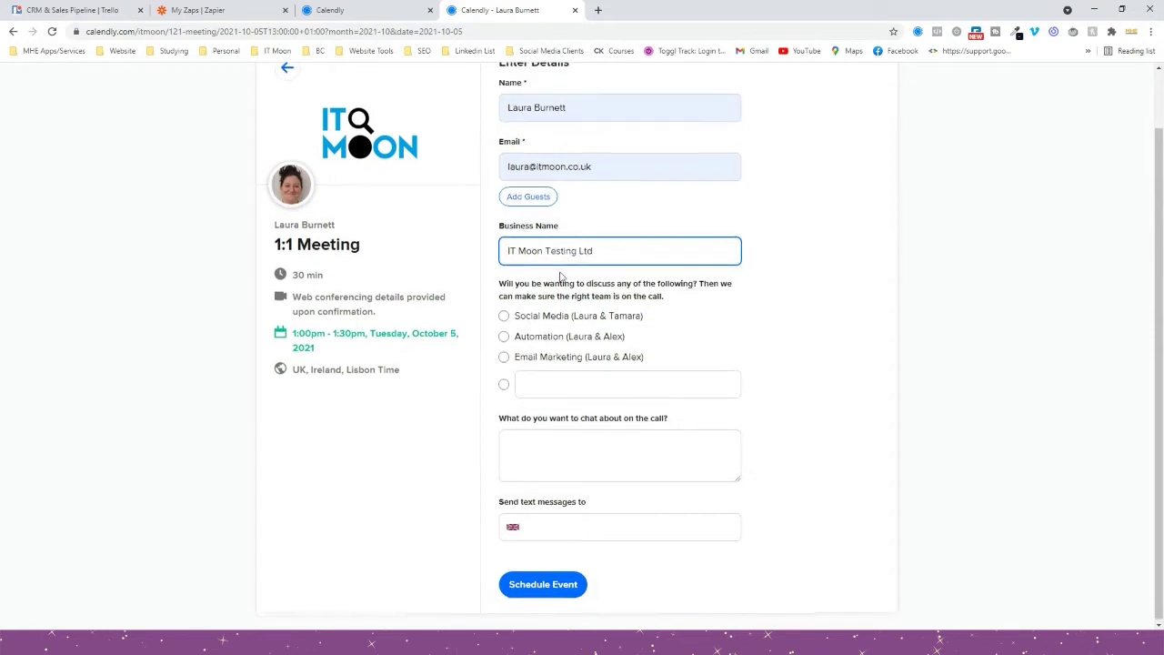
left_click(536, 335)
Add 'Testing automations' as the chat notes and the invitee's phone number, then schedule the event.
left_click(575, 448)
type("Nothing in")
key("ctrl+a")
type("Testing automations")
key("Tab")
key("Tab")
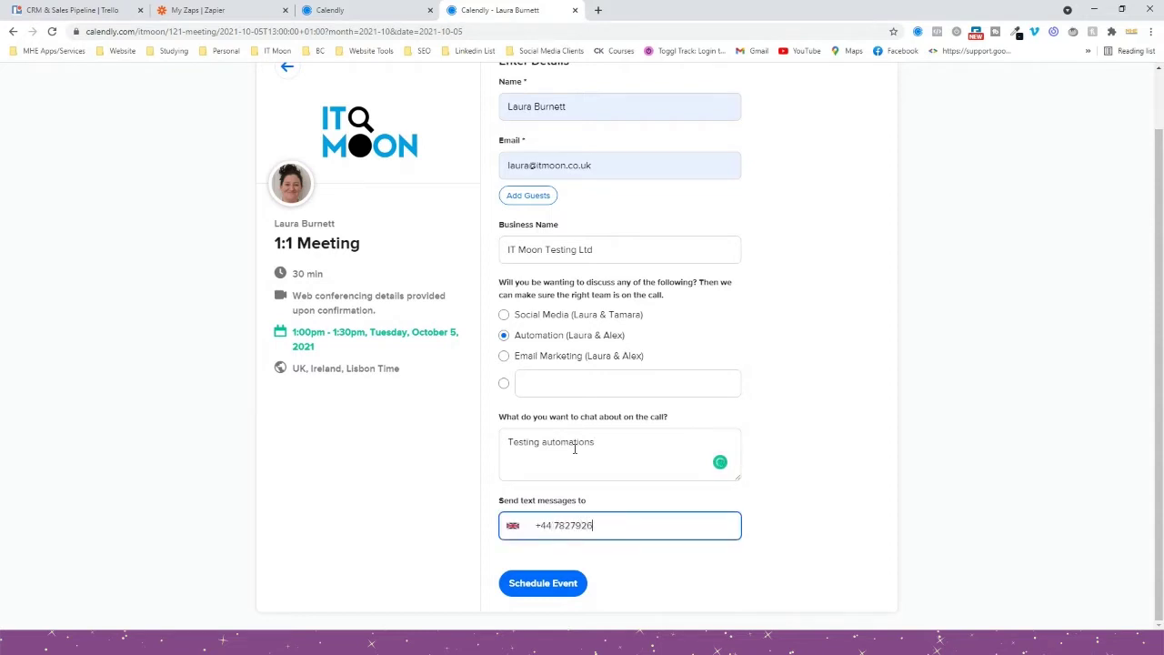
key("Tab")
left_click(567, 586)
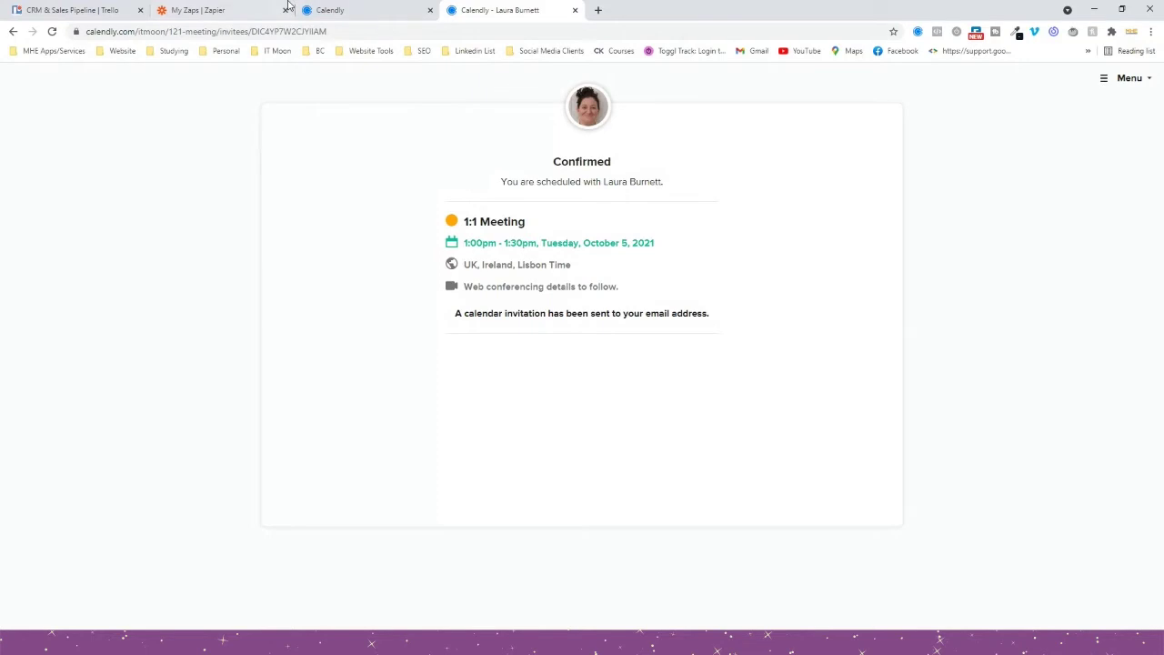
left_click(209, 9)
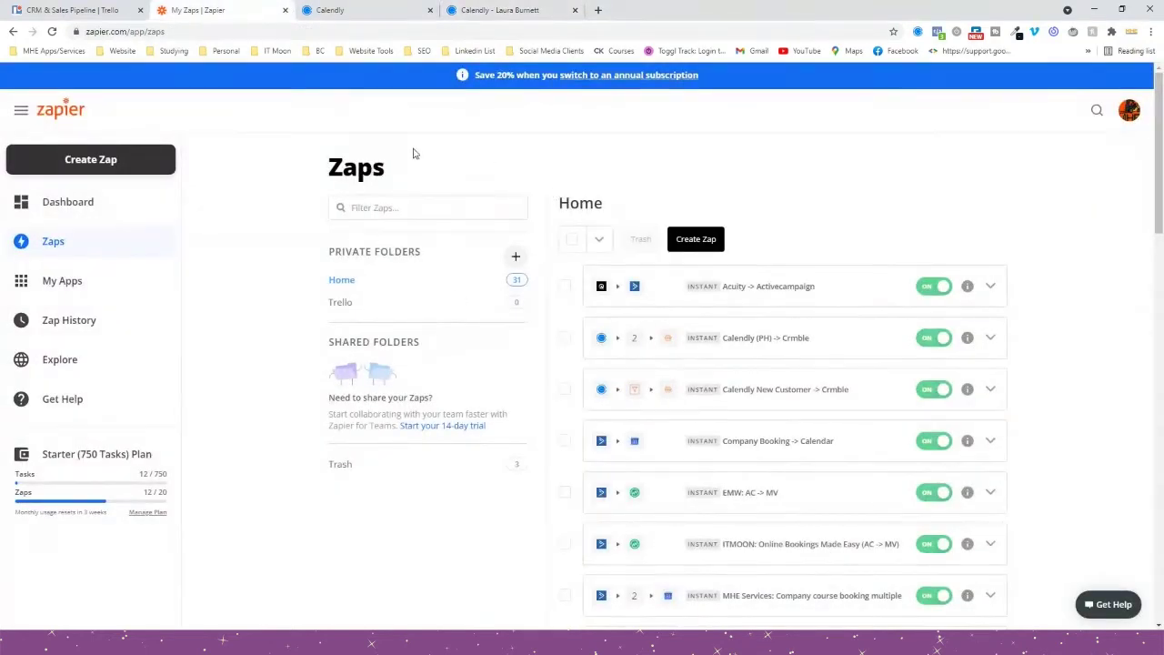
Create a new zap with a Calendly 'Invitee Created' trigger.
left_click(697, 239)
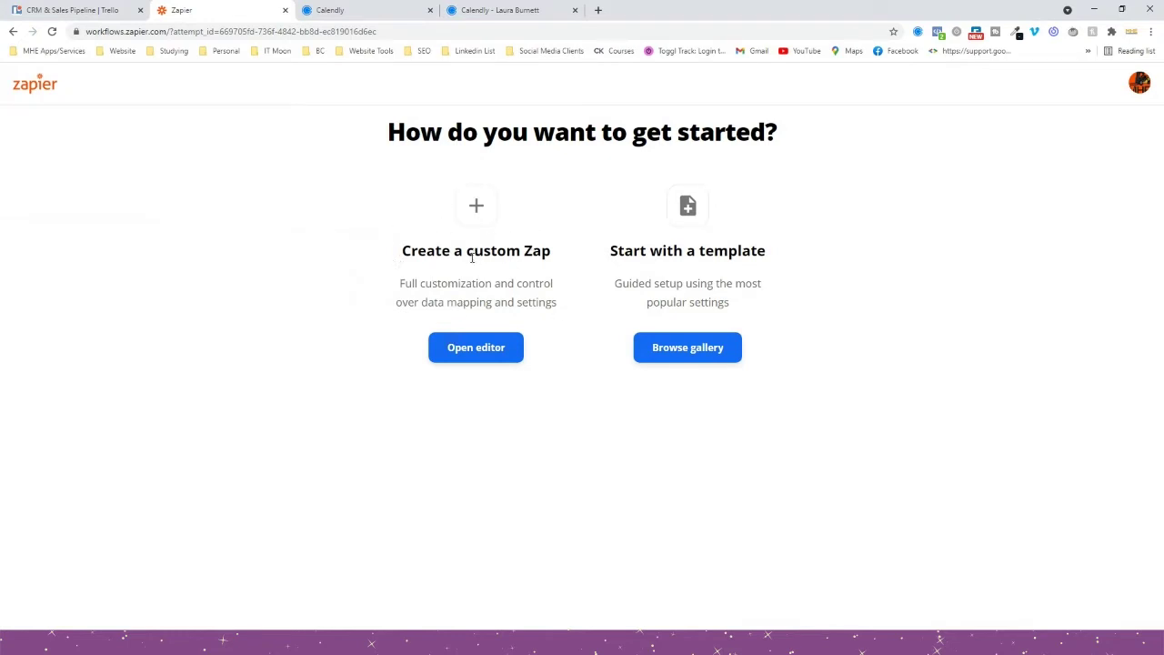
left_click(475, 354)
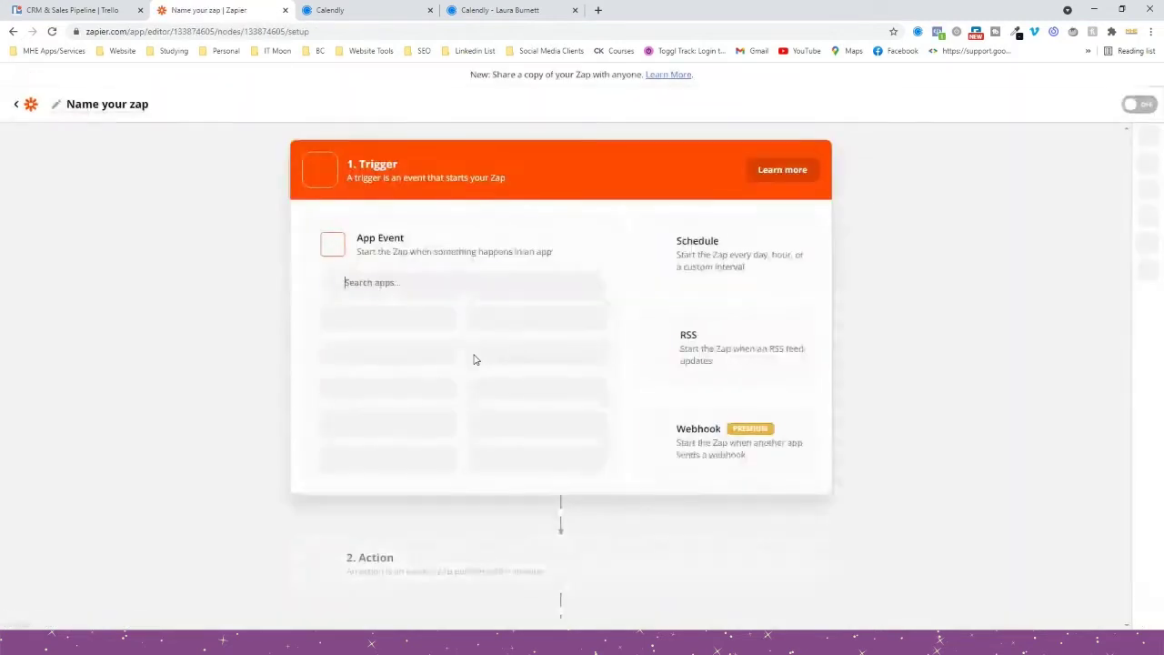
left_click_drag(358, 163, 396, 164)
left_click(401, 273)
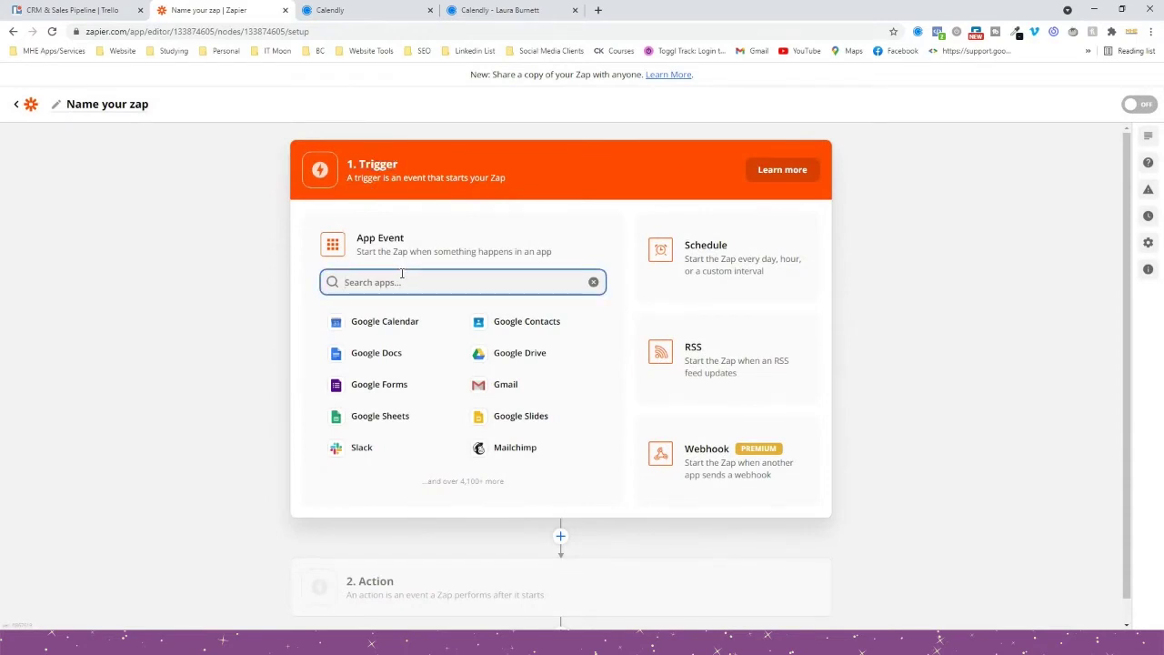
type("calend")
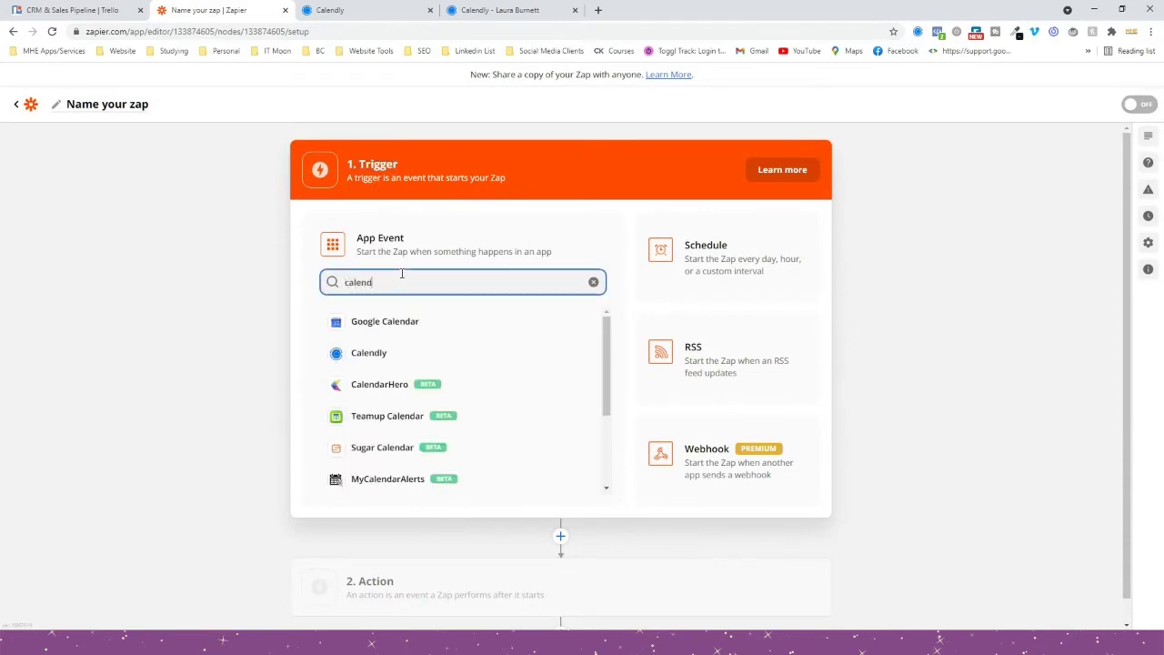
left_click(369, 356)
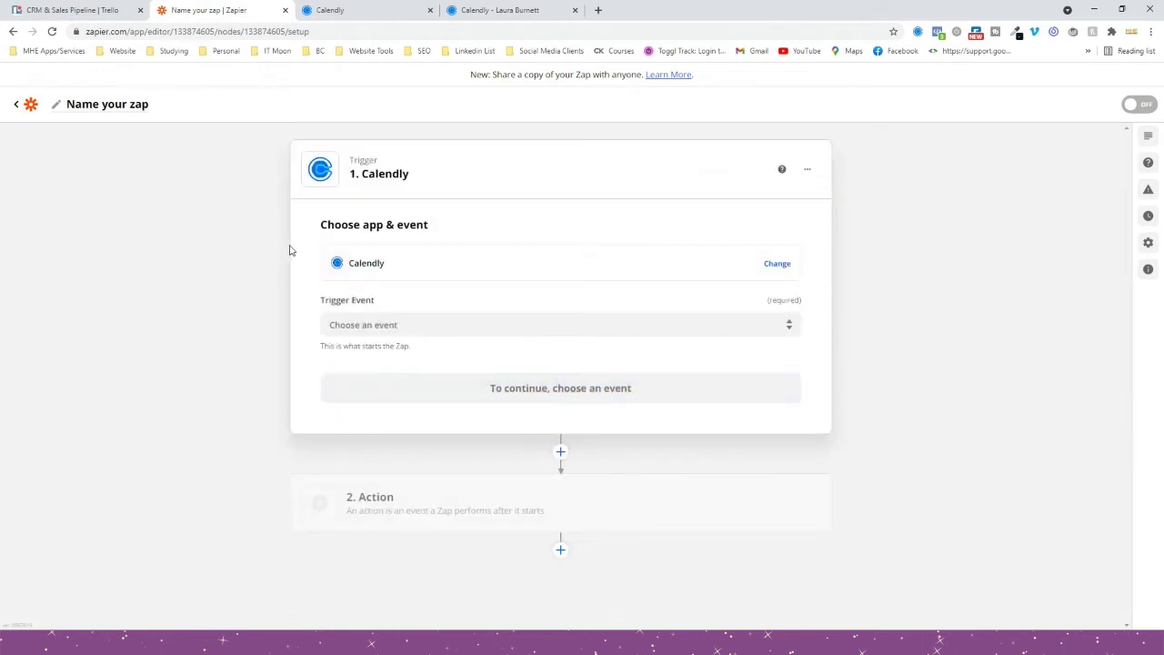
left_click(389, 332)
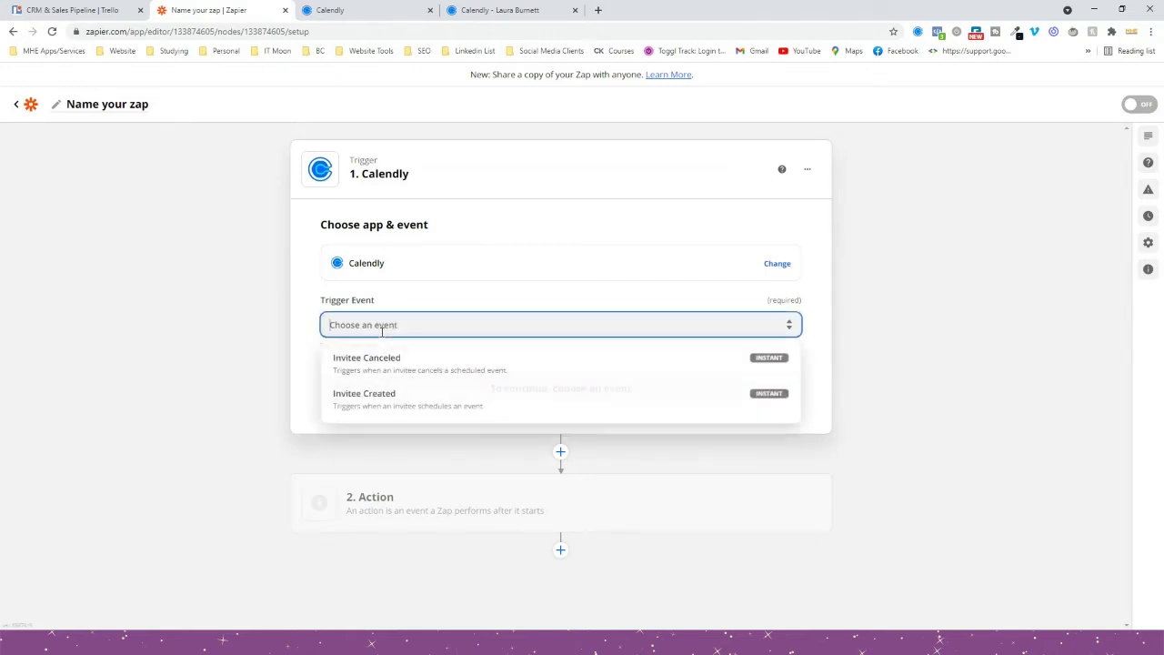
left_click(385, 400)
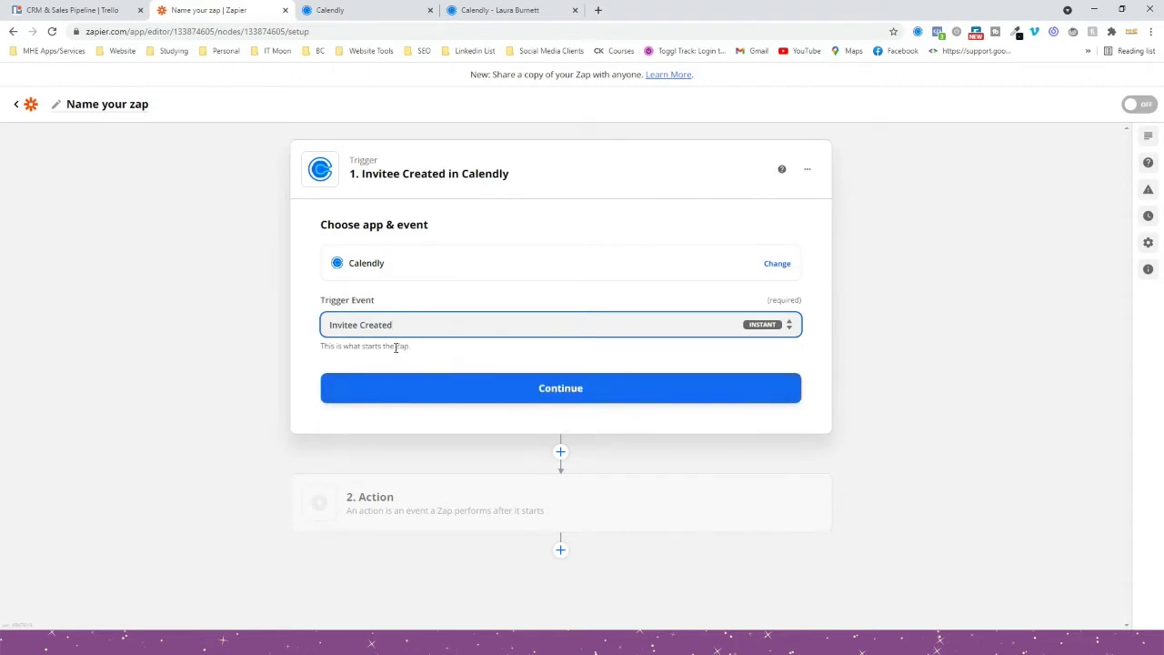
left_click(413, 385)
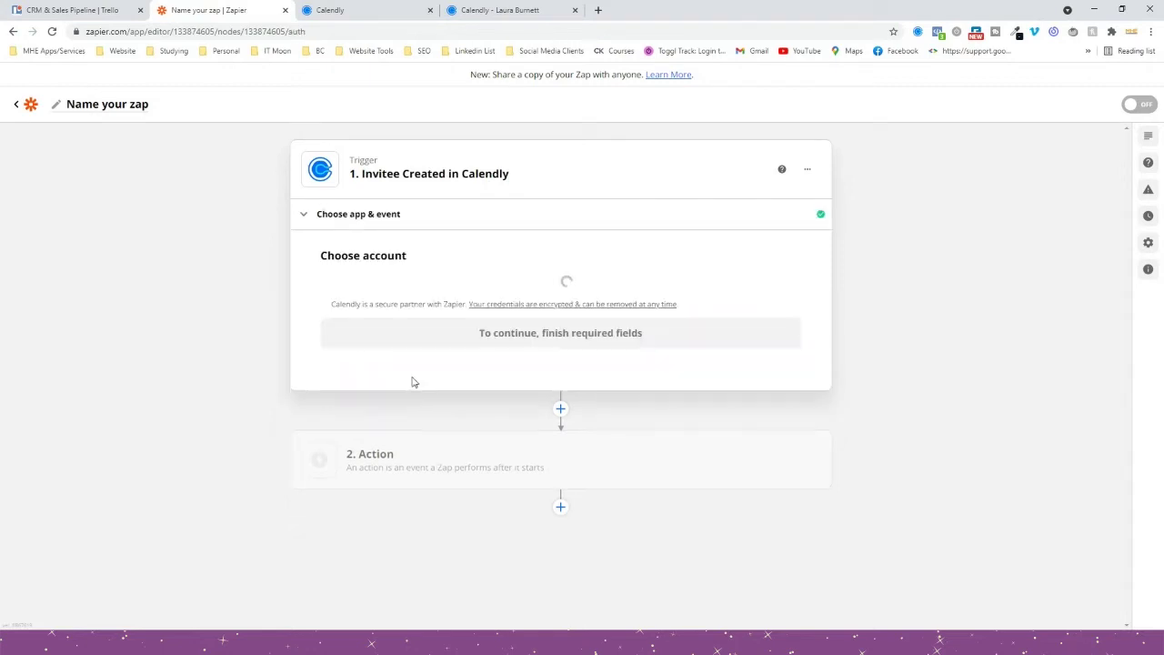
Select the first connected Calendly account for the trigger.
left_click(396, 302)
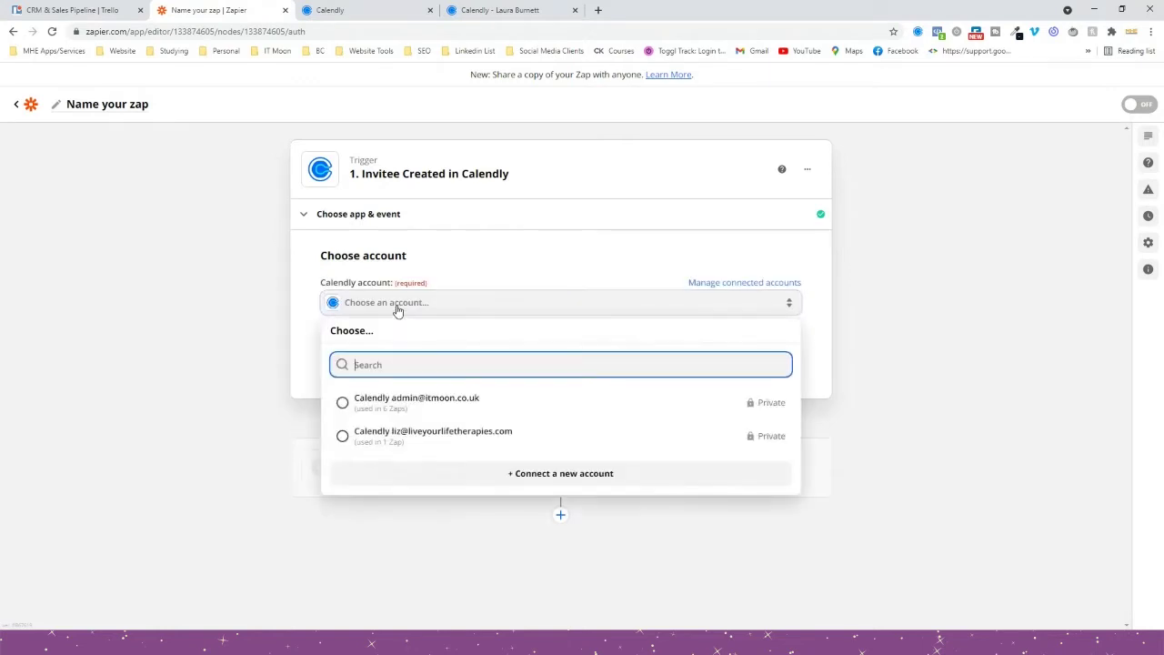
left_click(406, 405)
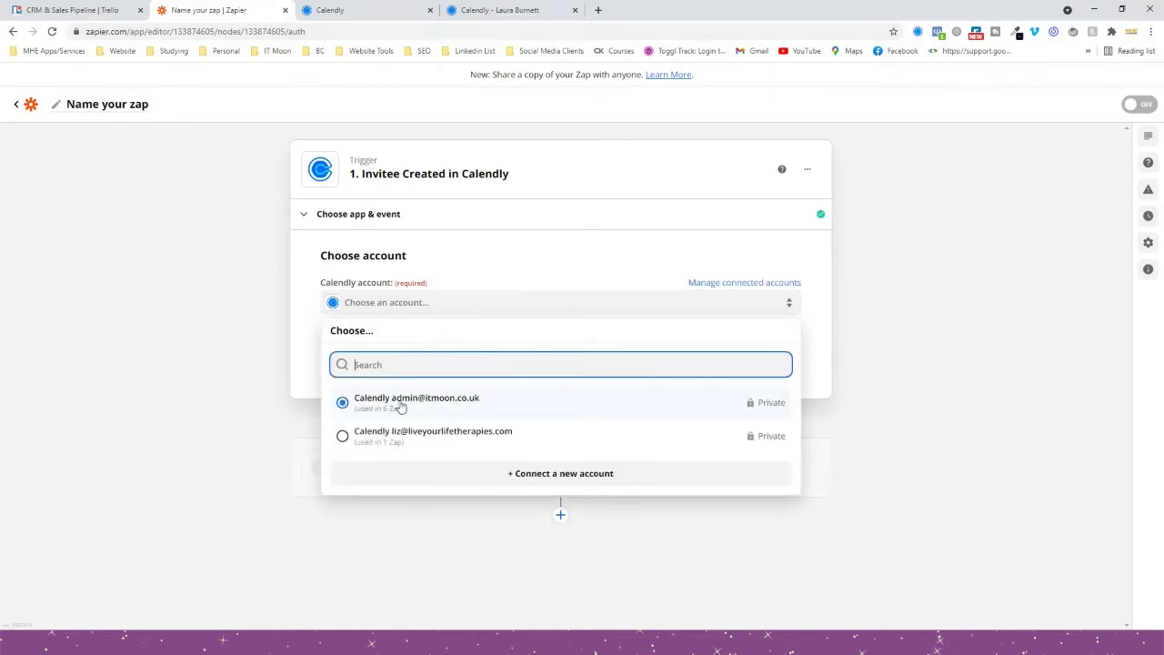
left_click(396, 410)
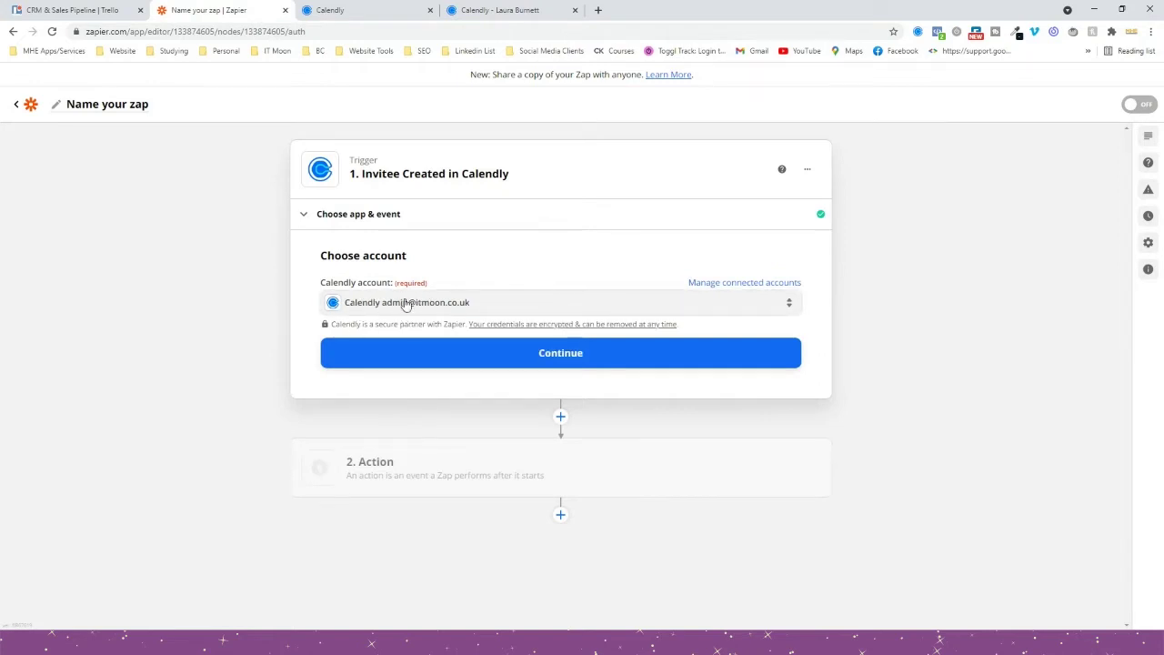
left_click(331, 9)
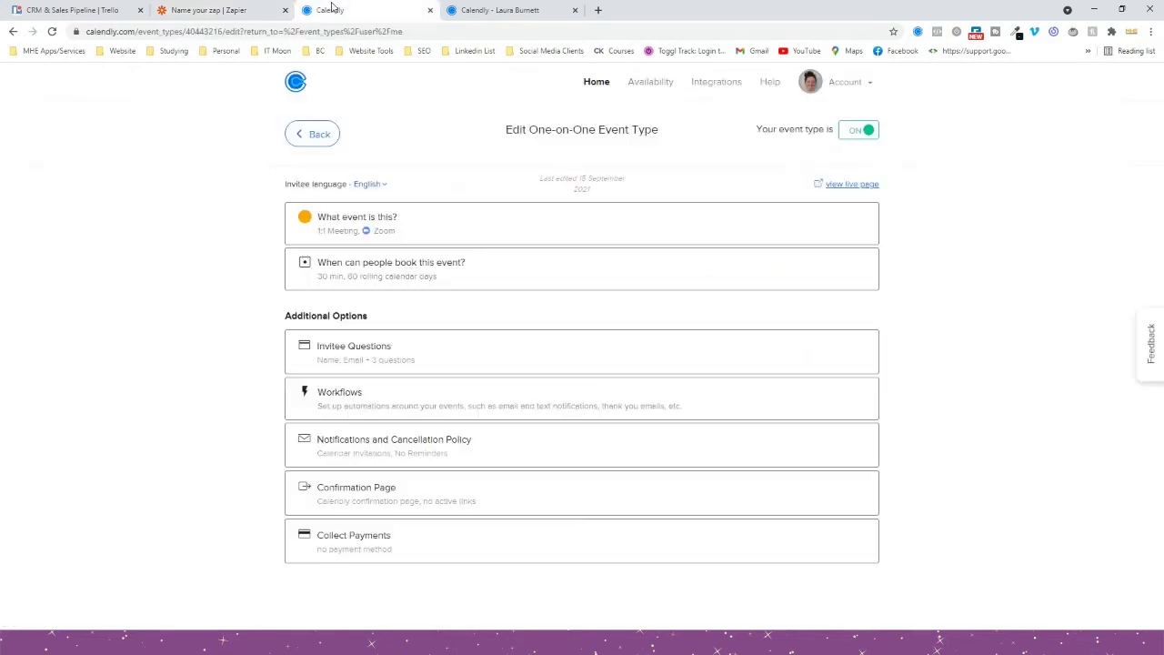
Open Calendly's Zapier integration setup page and select the unique API key.
left_click(703, 88)
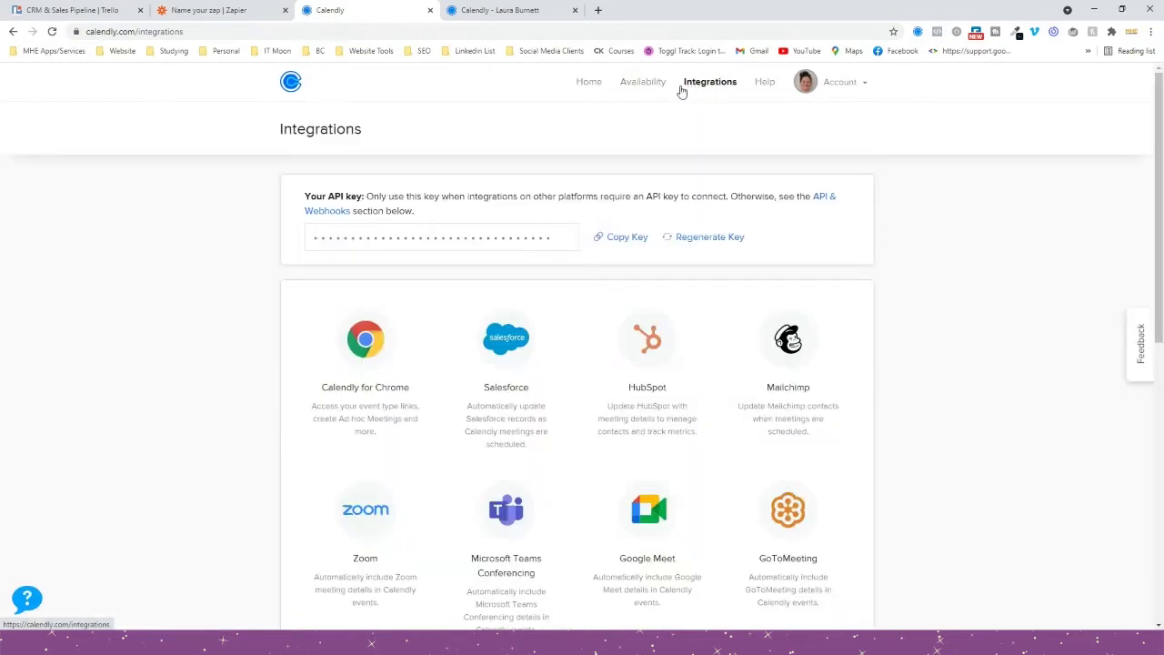
scroll(575, 174, "down", 2)
scroll(574, 176, "down", 5)
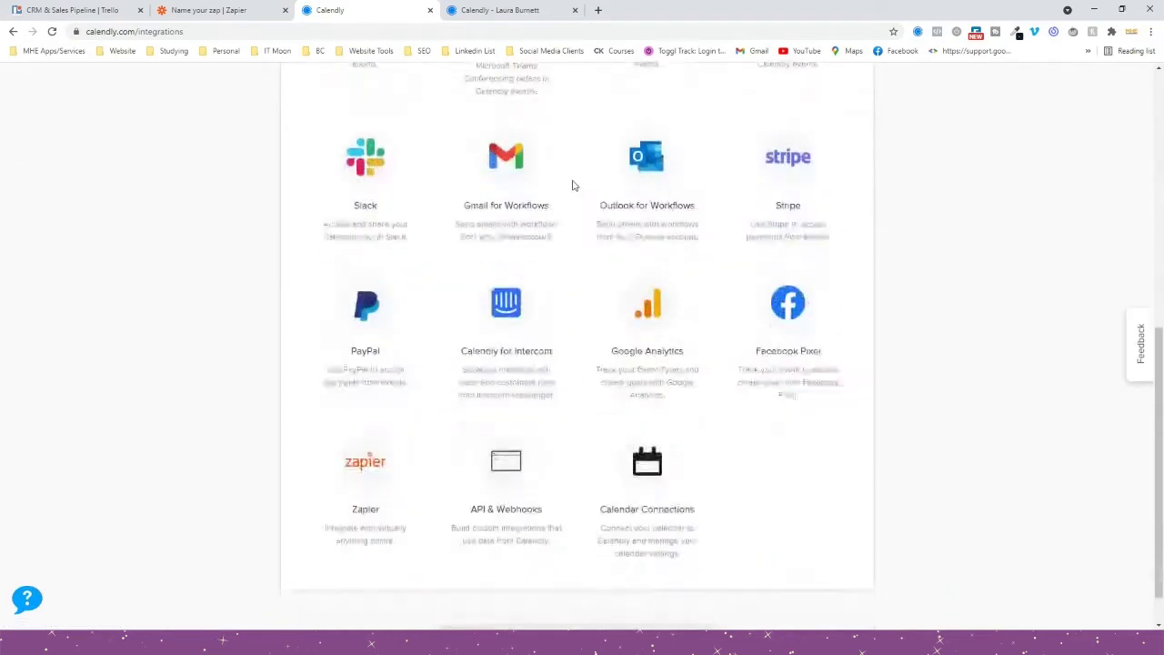
left_click(364, 417)
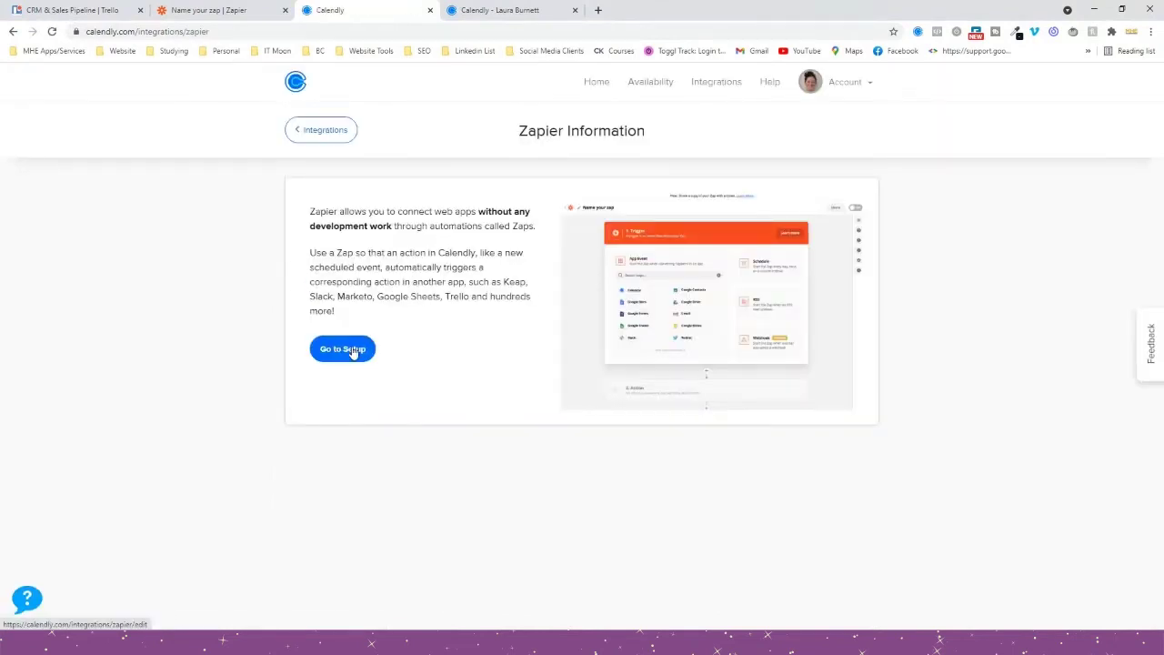
left_click(359, 350)
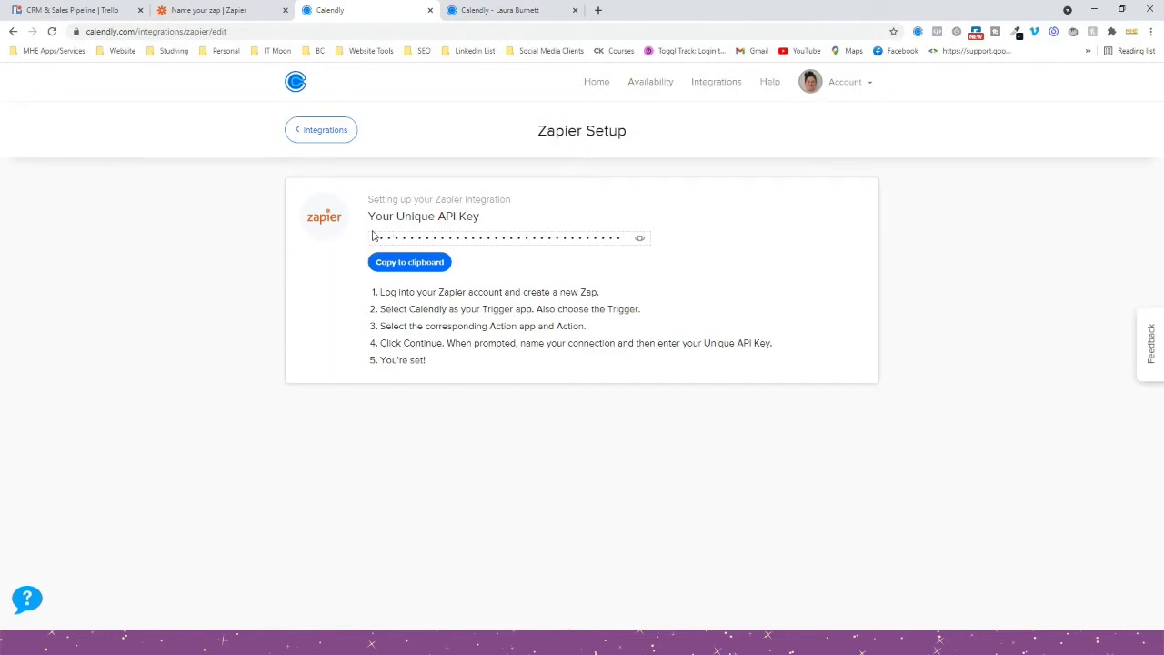
left_click_drag(375, 236, 628, 238)
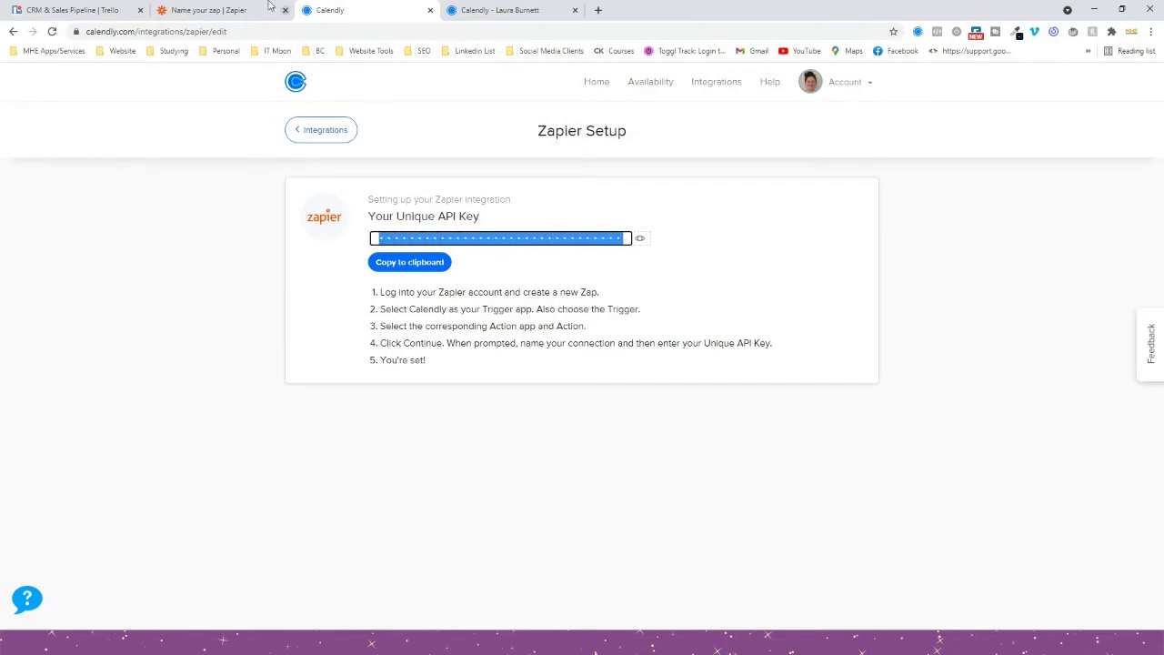
left_click(209, 10)
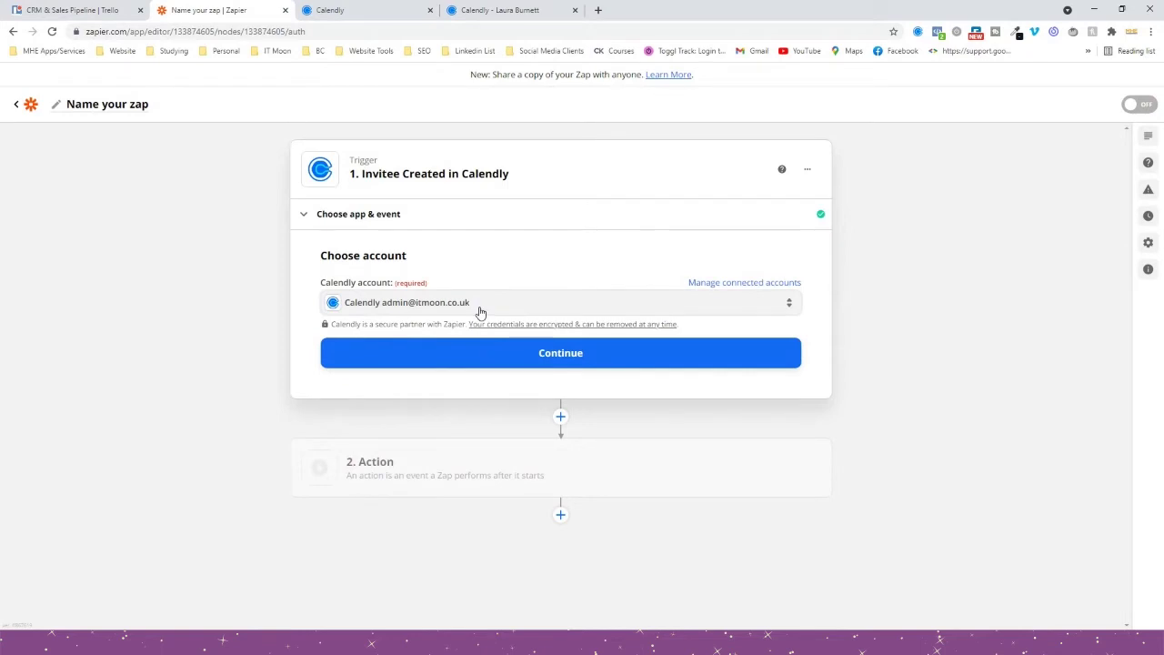
Test the Calendly trigger and review Invitee A's sample data, including the Business Name answer.
left_click(481, 352)
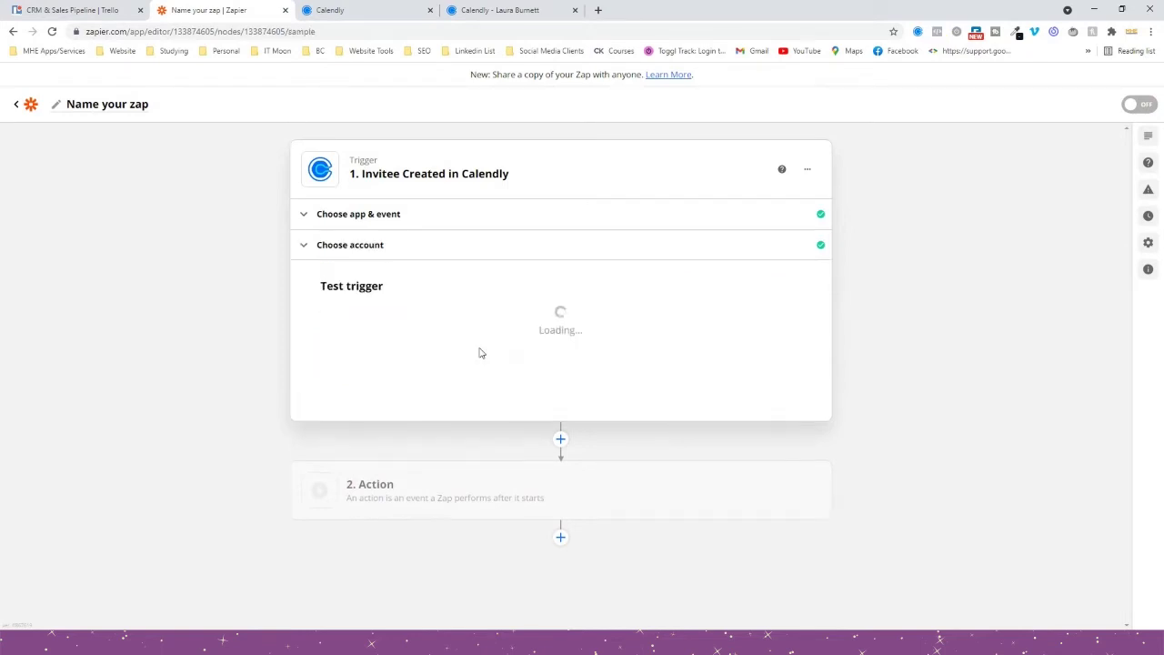
left_click(568, 464)
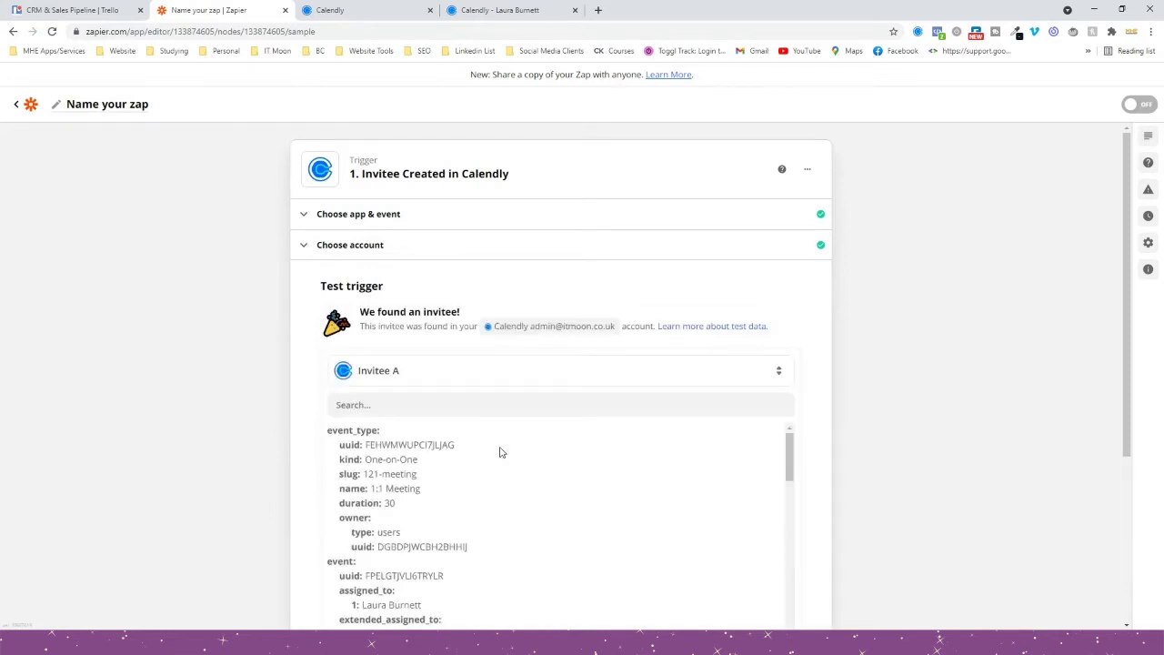
scroll(254, 416, "down", 2)
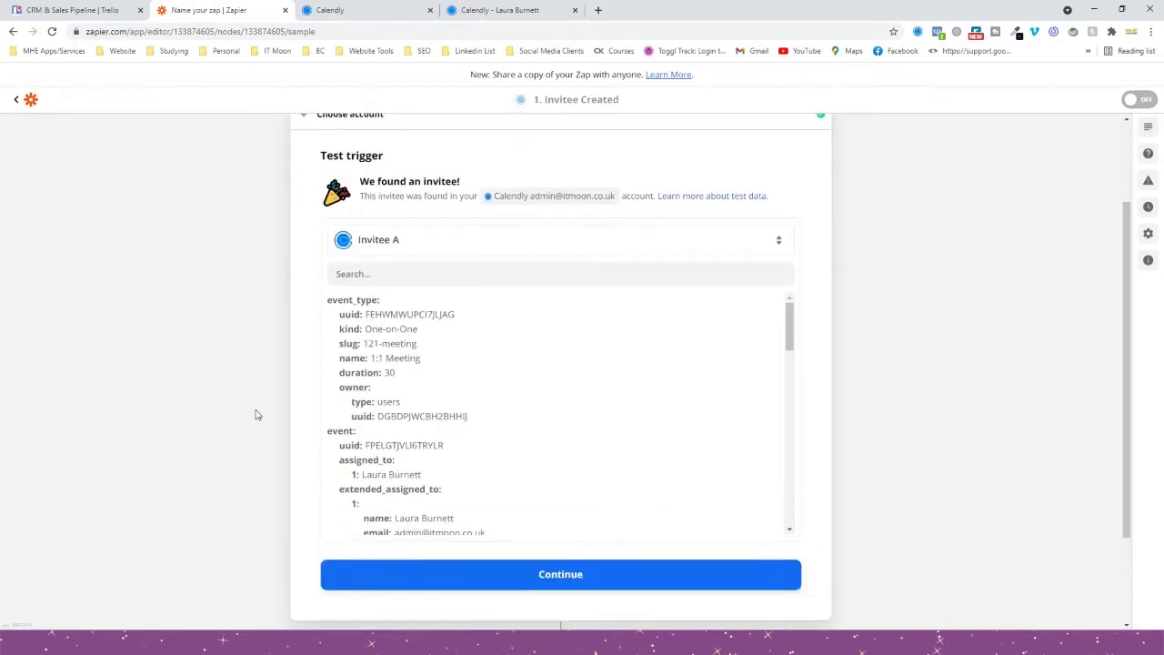
scroll(510, 459, "down", 5)
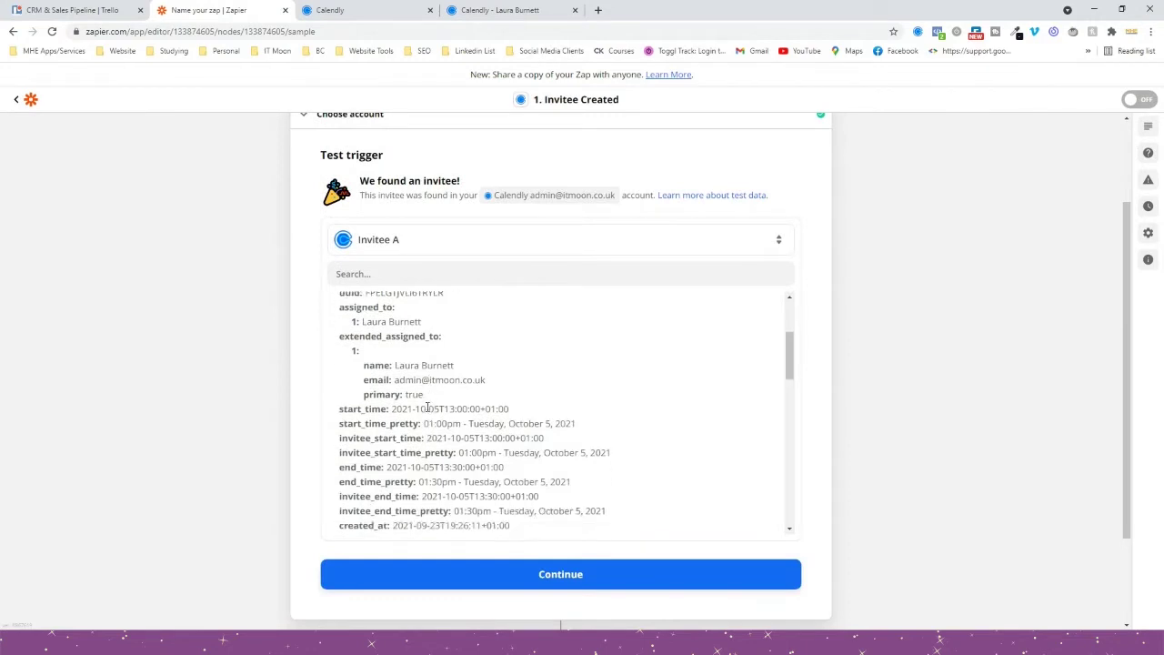
scroll(425, 405, "down", 8)
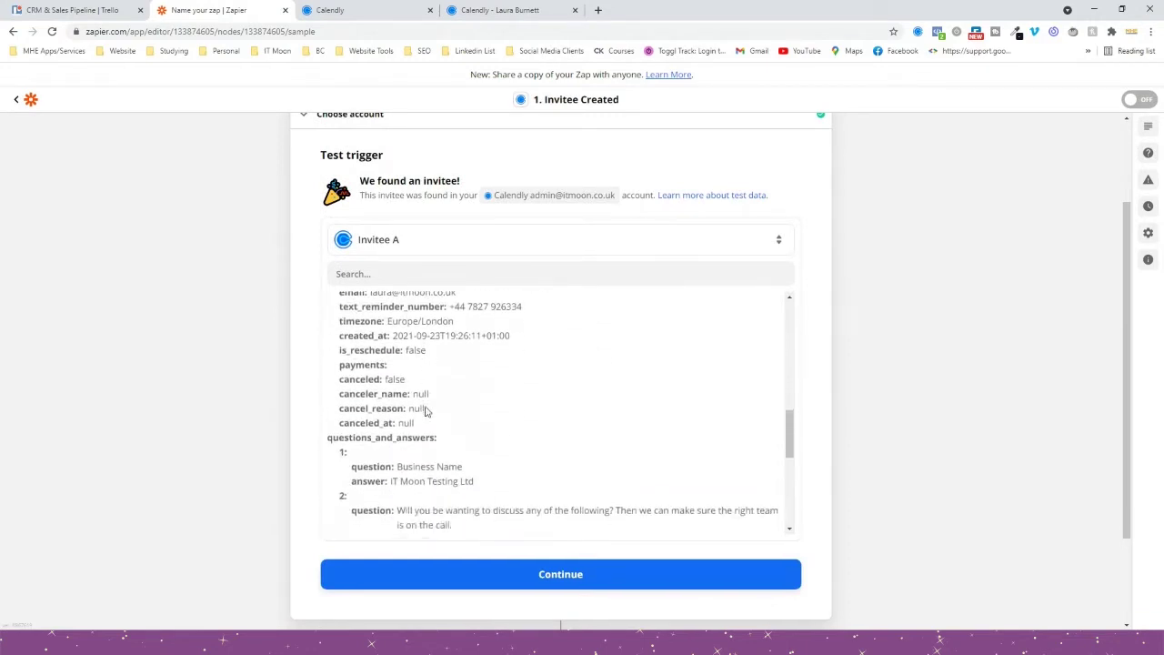
triple_click(405, 422)
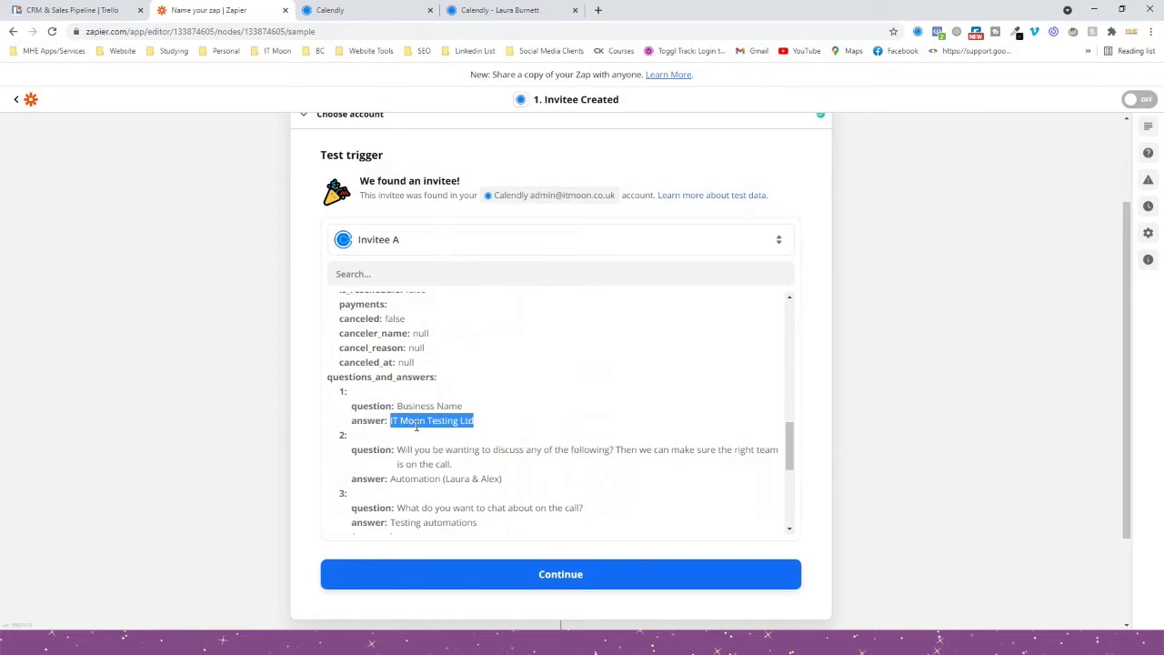
left_click(431, 241)
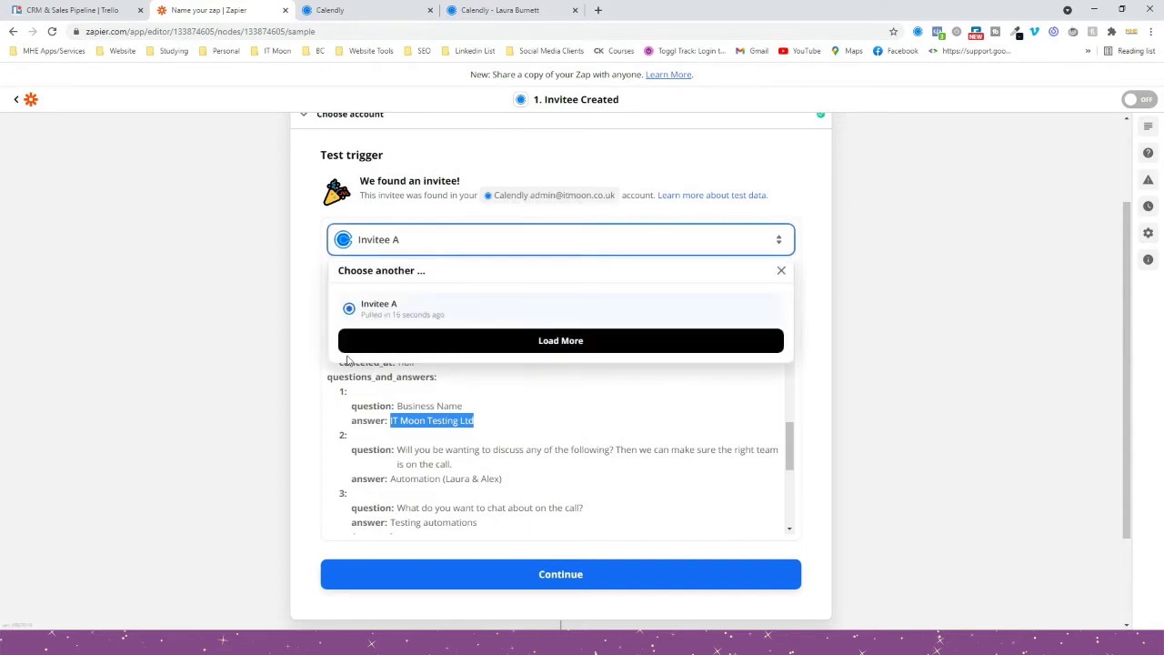
left_click(250, 383)
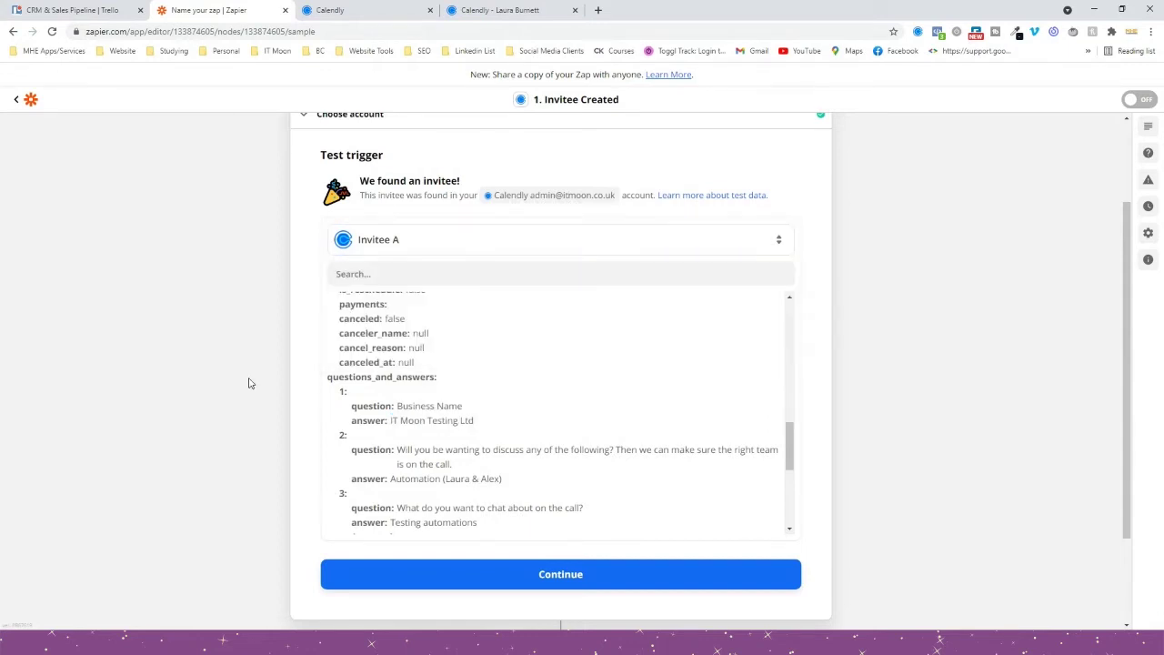
scroll(254, 381, "down", 1)
left_click(485, 516)
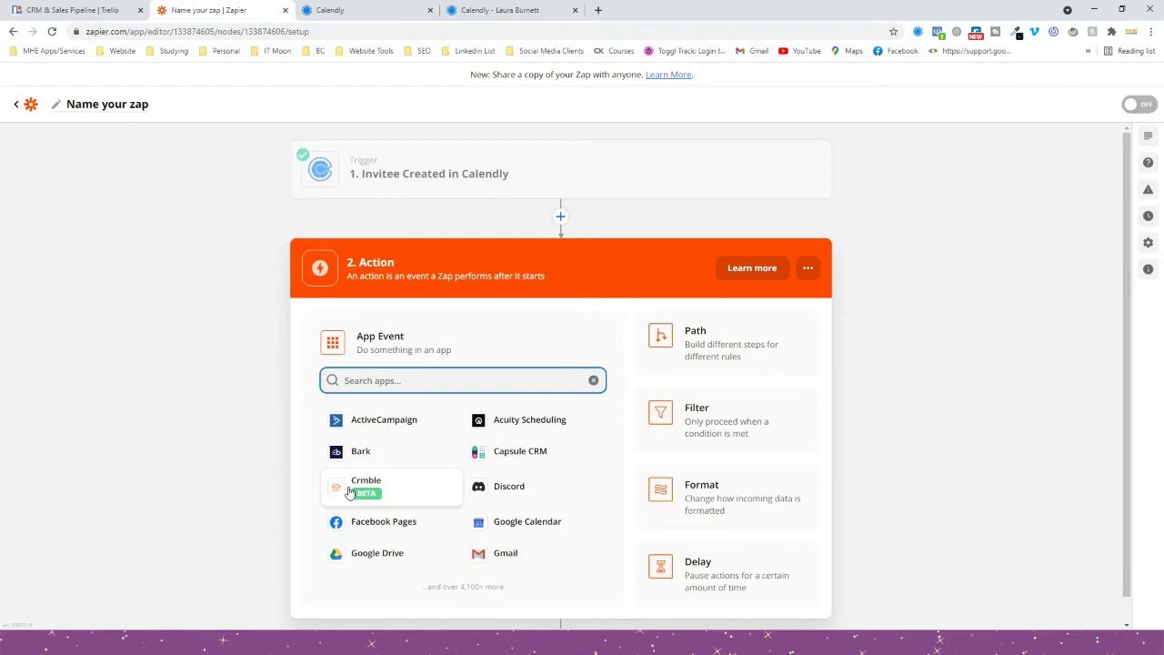
Set the action to Crmble 'Create a Trello Crmble Card' using the existing Crmble board connection.
type("crmbl")
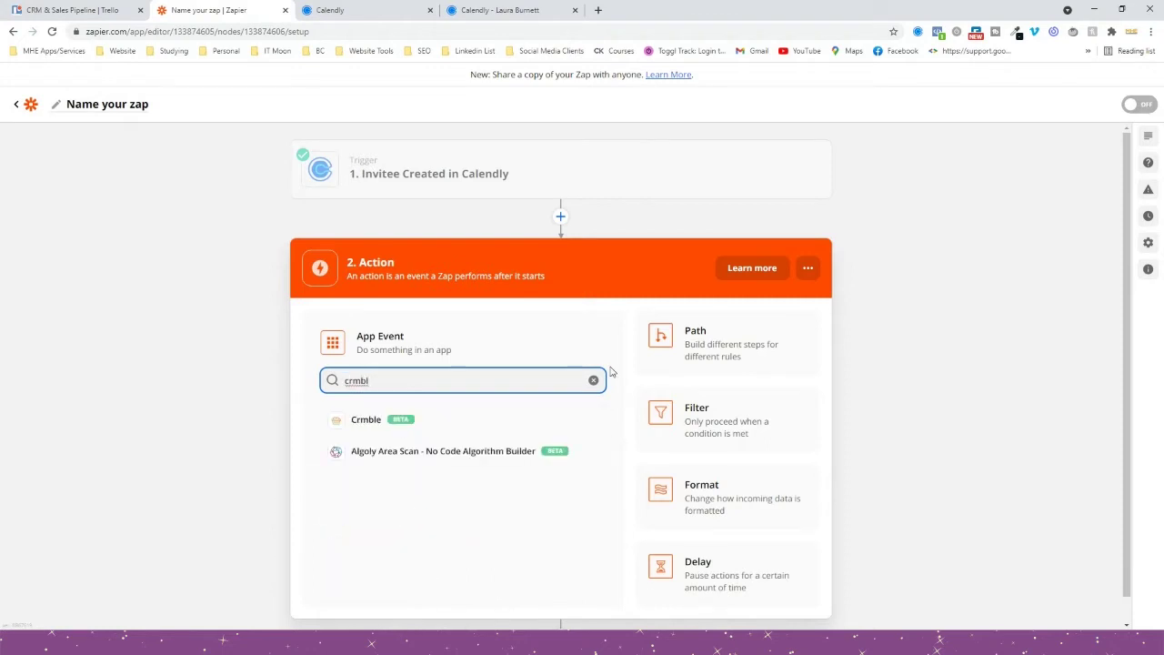
left_click(367, 420)
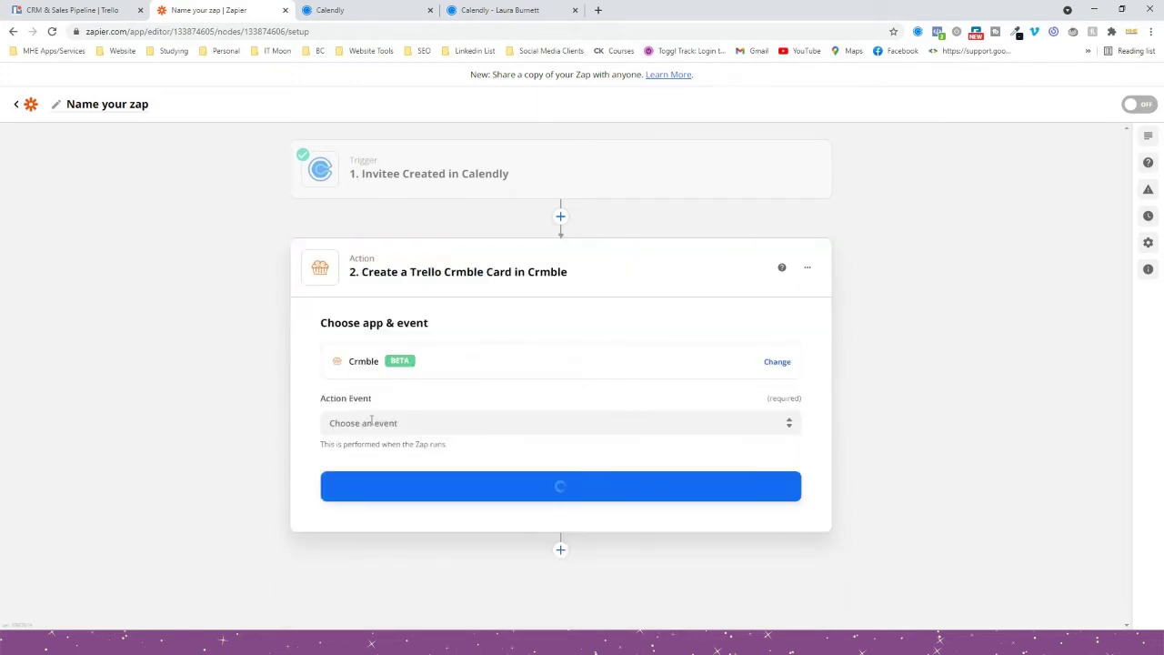
left_click(371, 421)
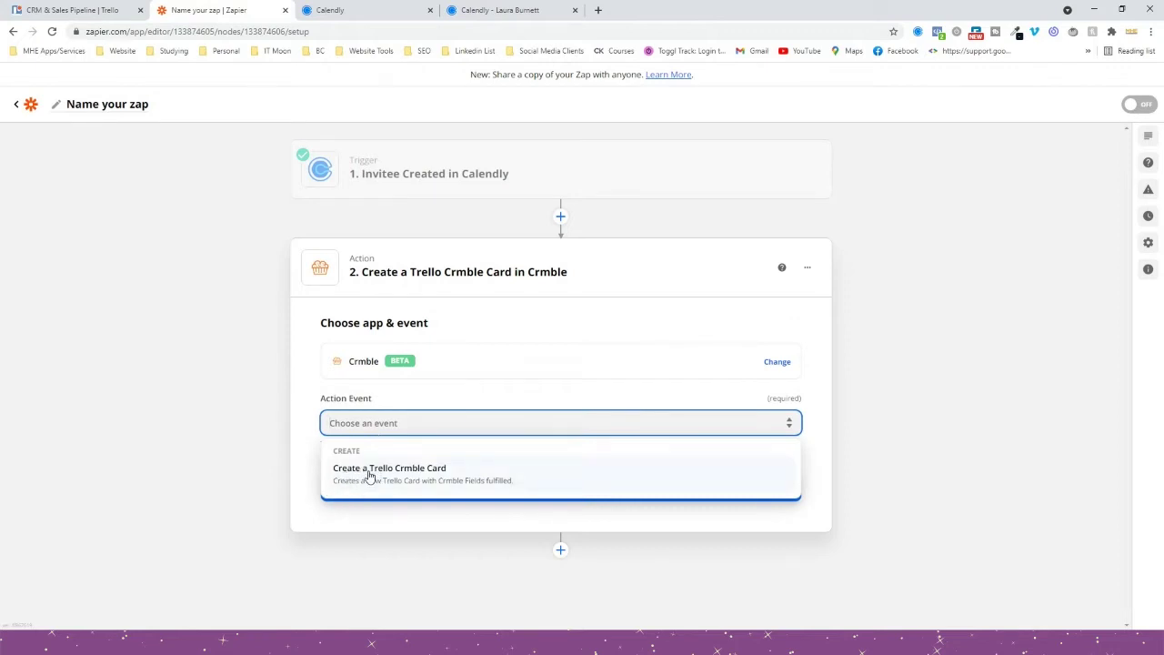
left_click(369, 475)
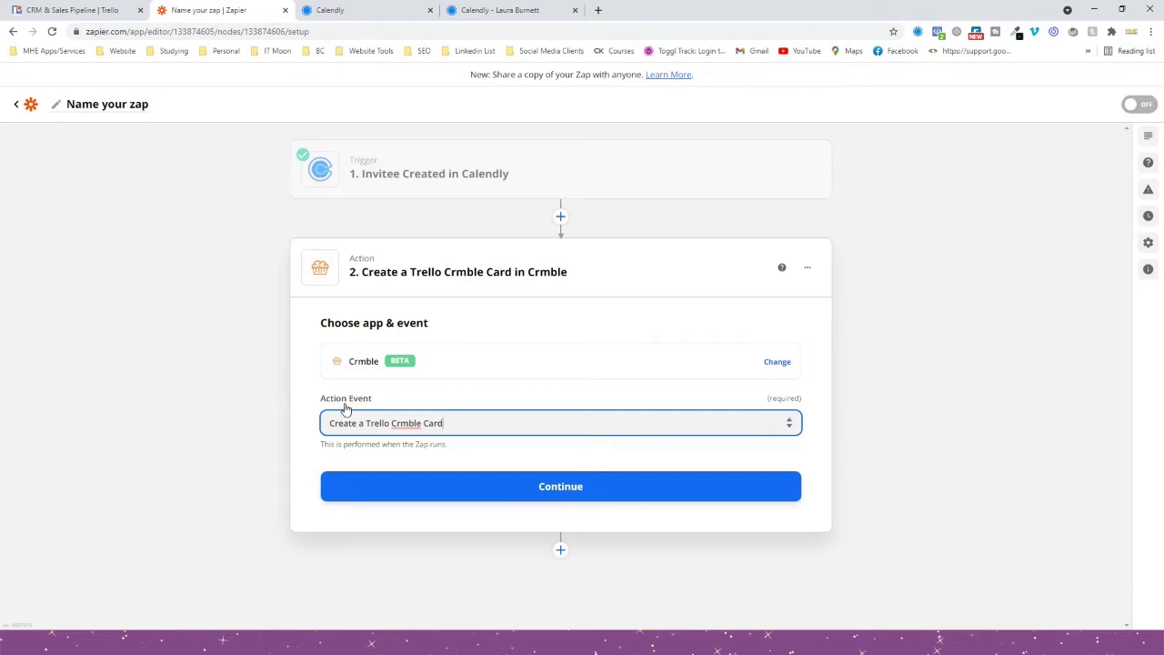
left_click(414, 485)
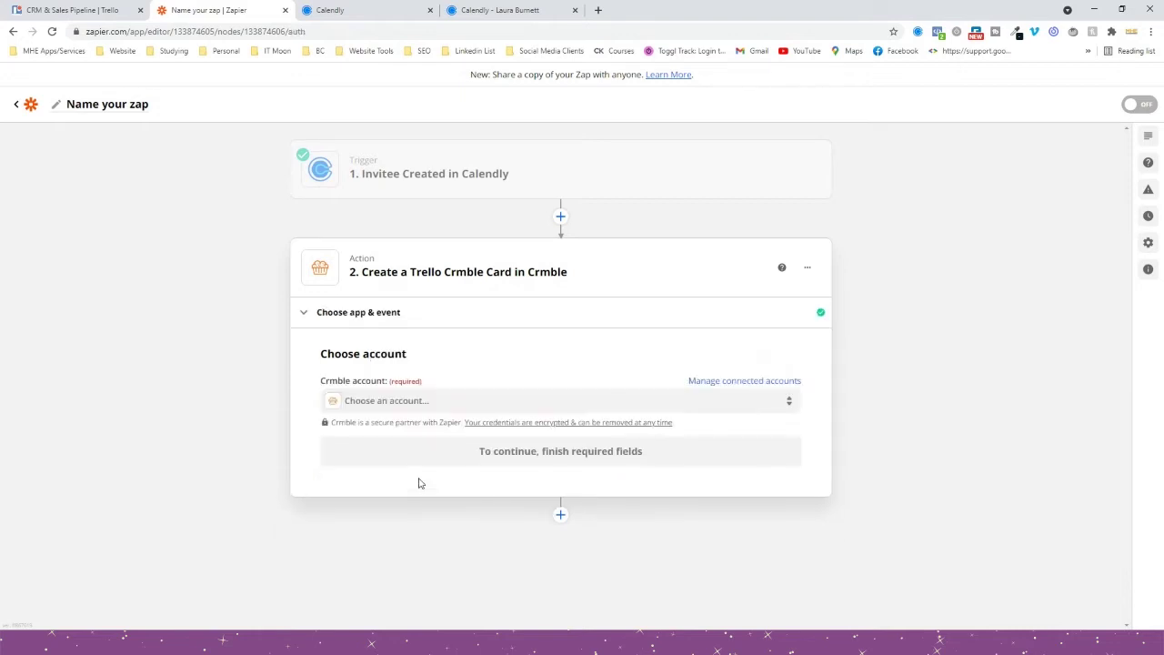
left_click(387, 406)
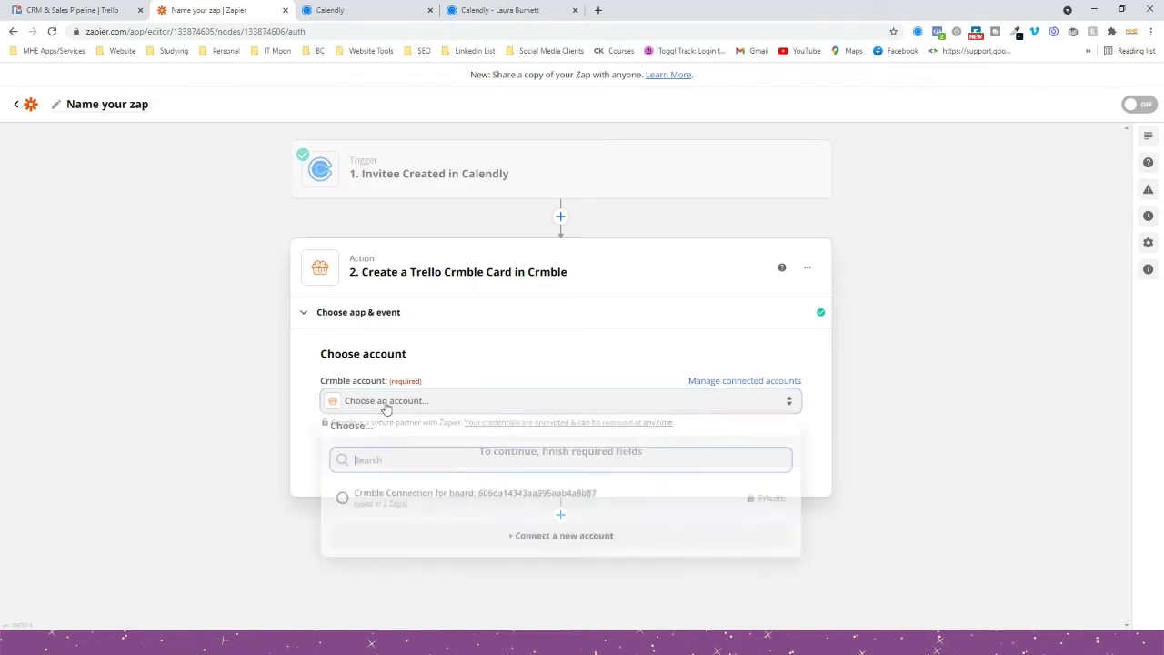
left_click(378, 506)
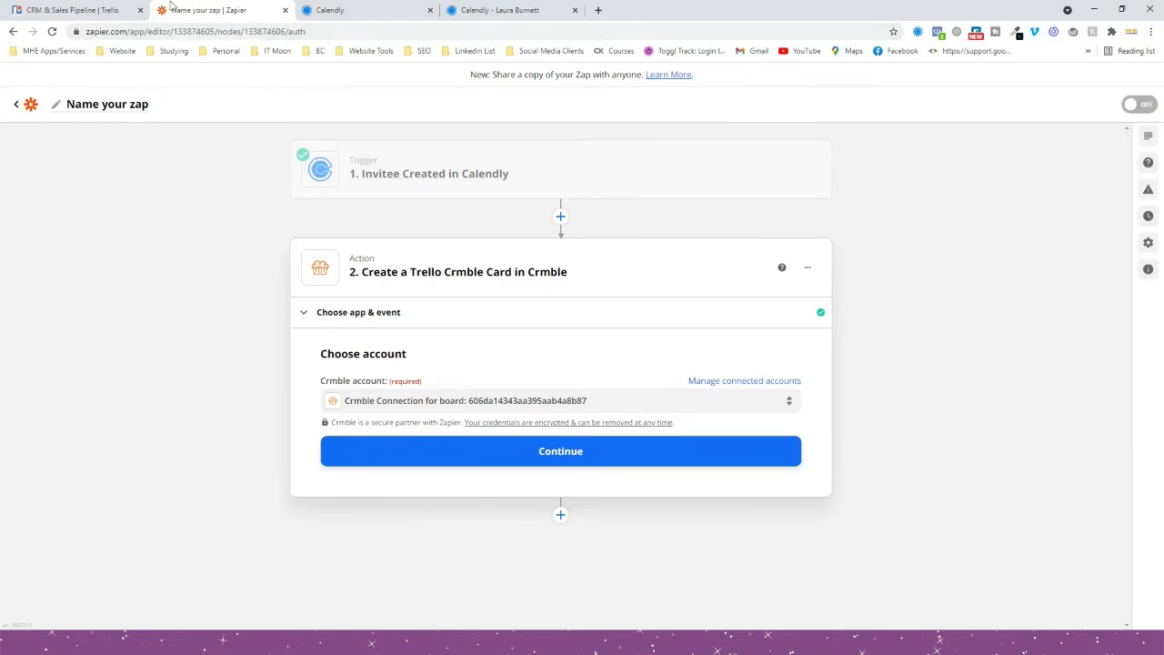
left_click(75, 7)
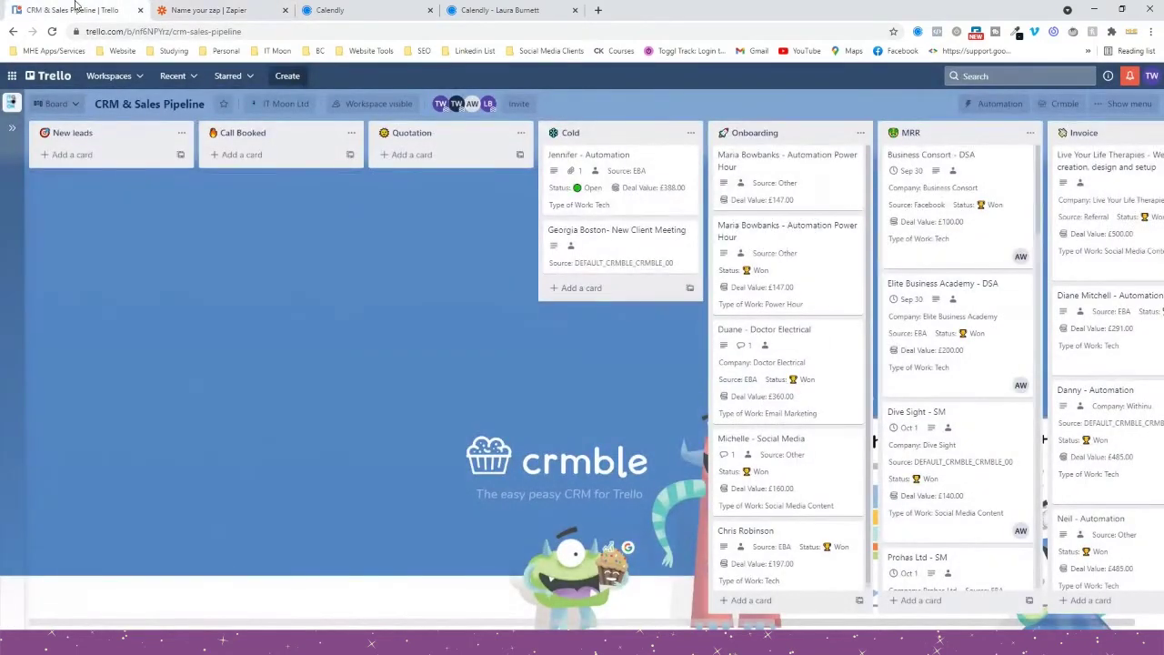
On the Trello board, open Crmble's Zapier integration page under Toppings and generate a board API token.
left_click(1060, 110)
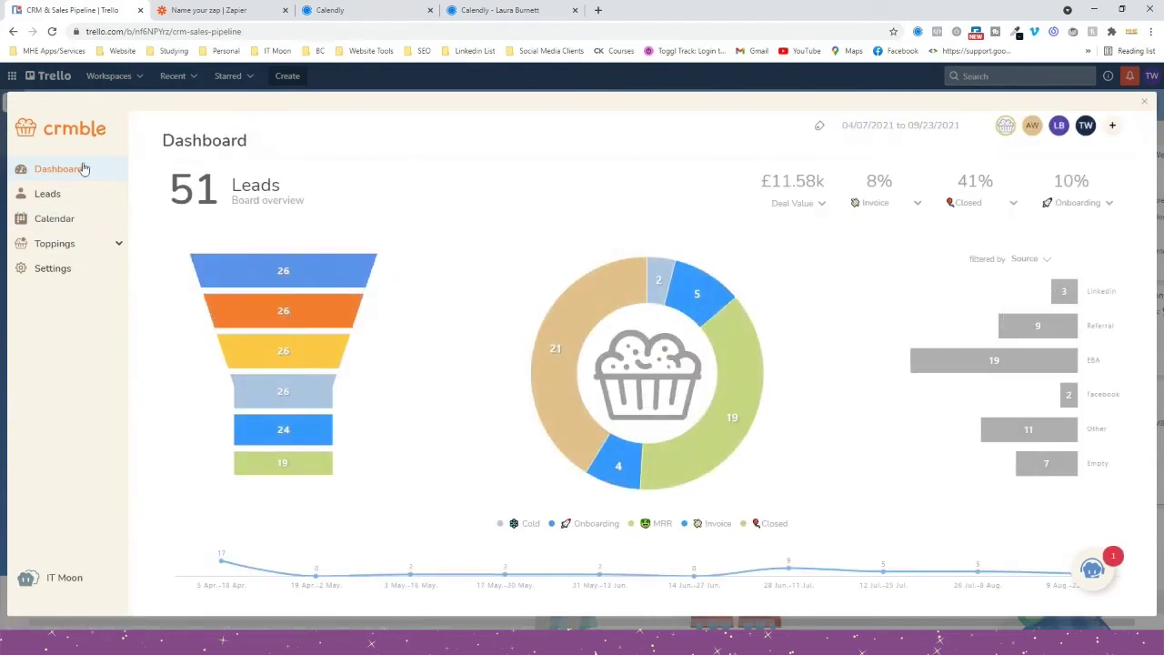
left_click(52, 246)
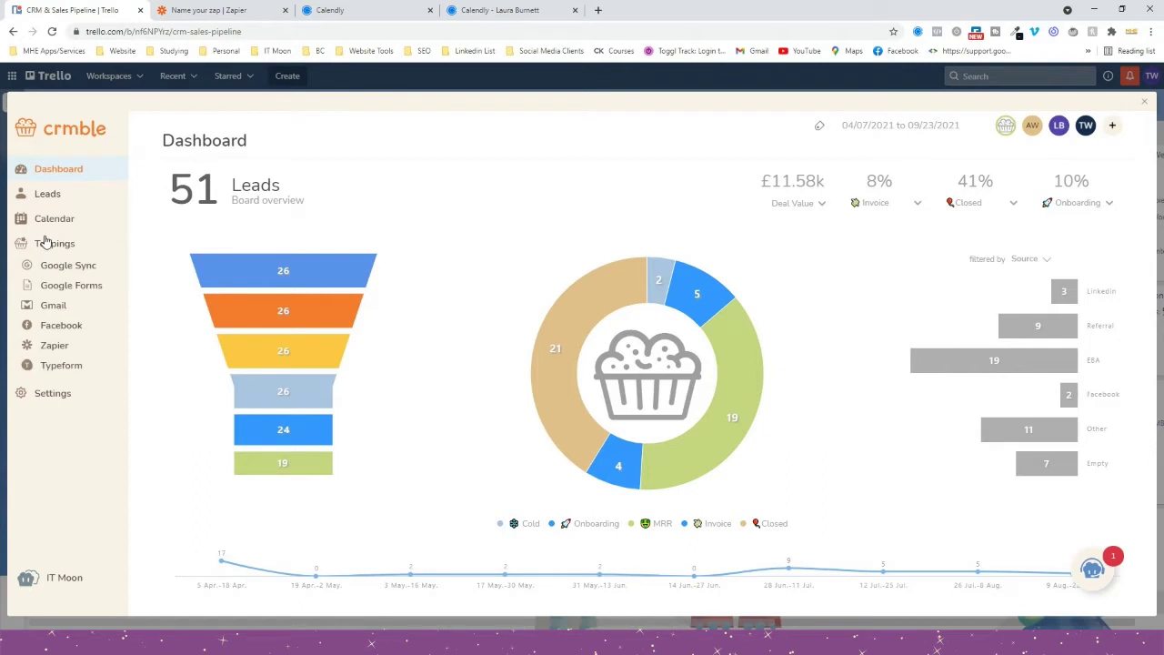
left_click(42, 348)
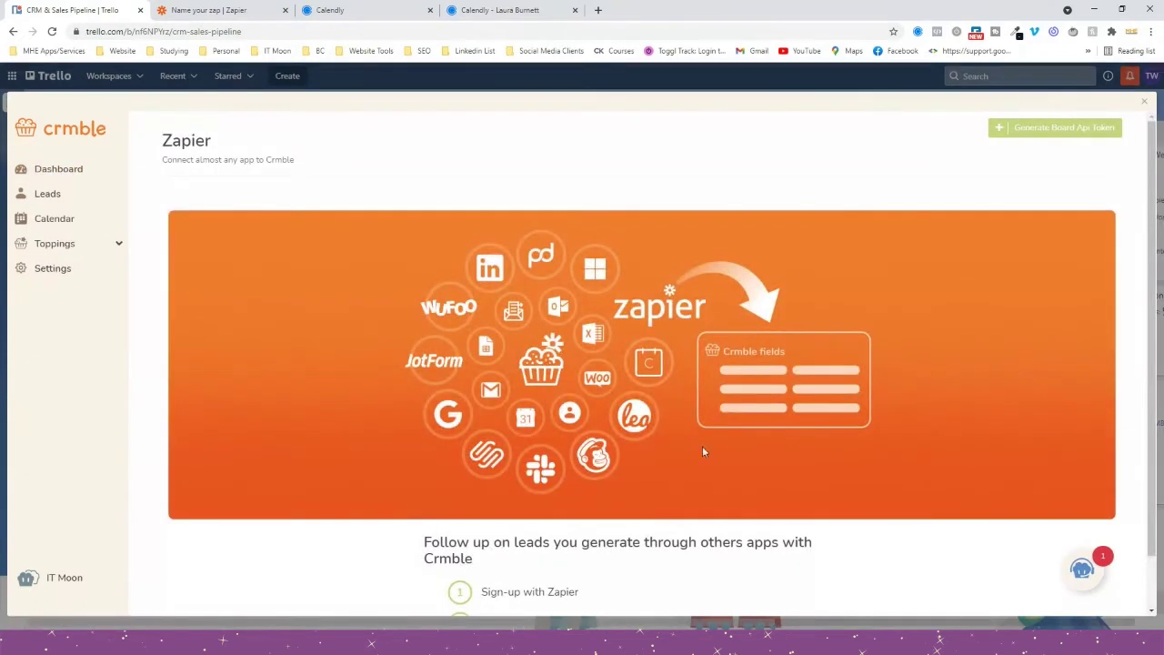
left_click(1019, 139)
left_click_drag(470, 210, 842, 235)
left_click(678, 183)
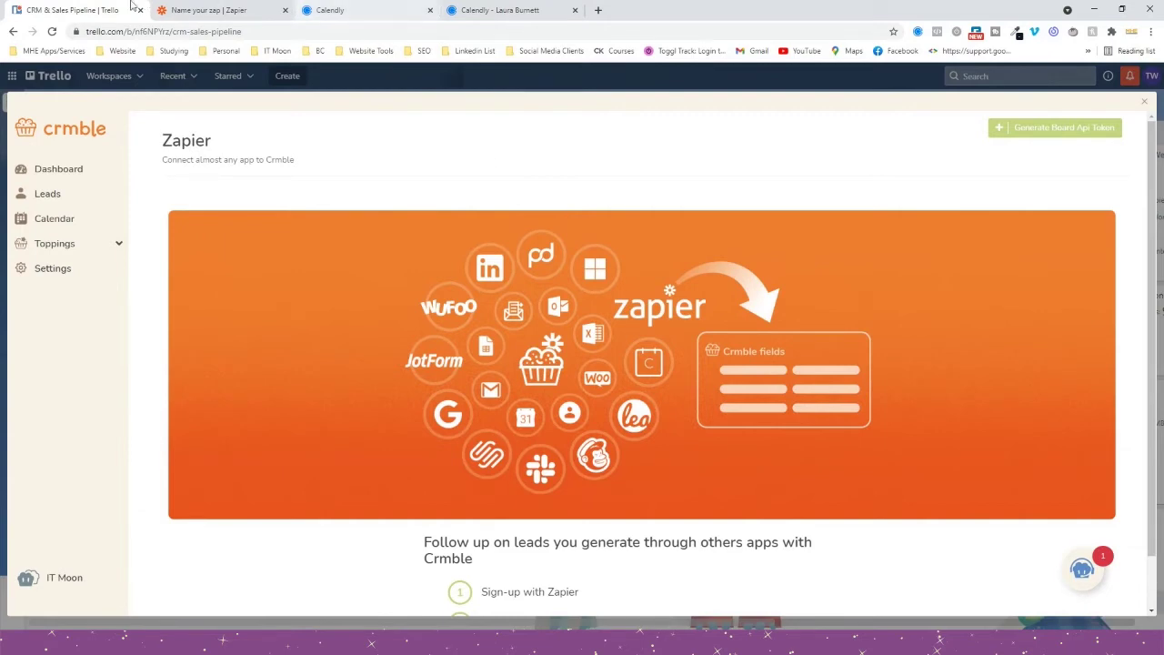
left_click(198, 11)
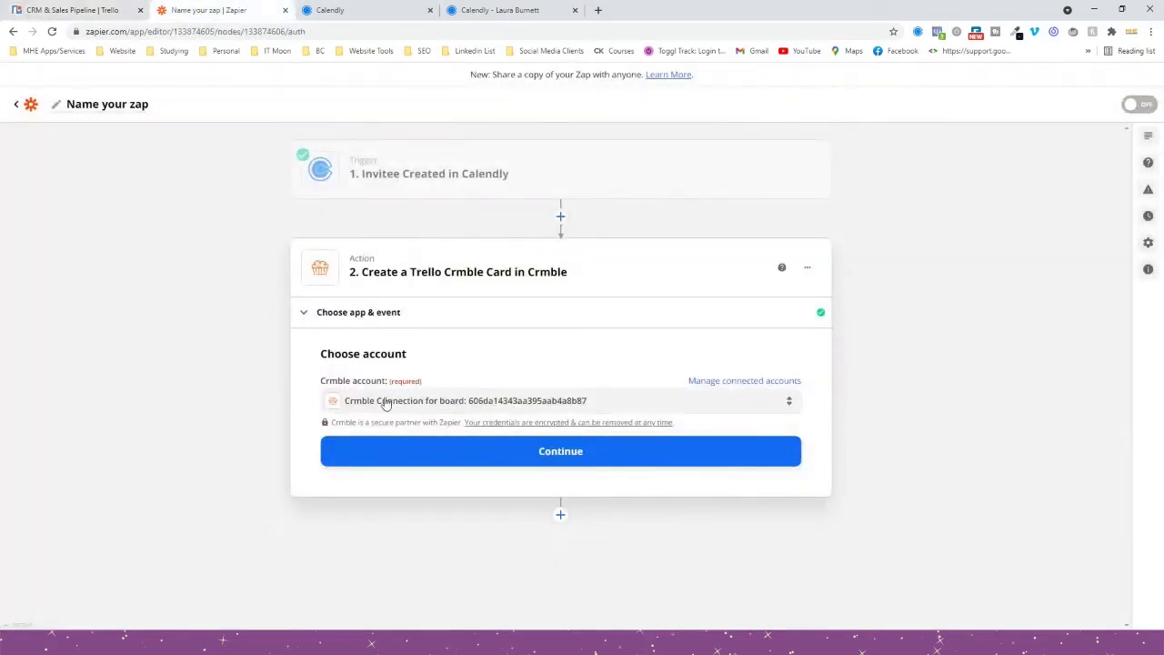
Keep the existing Crmble board connection and continue to the action setup.
left_click(442, 410)
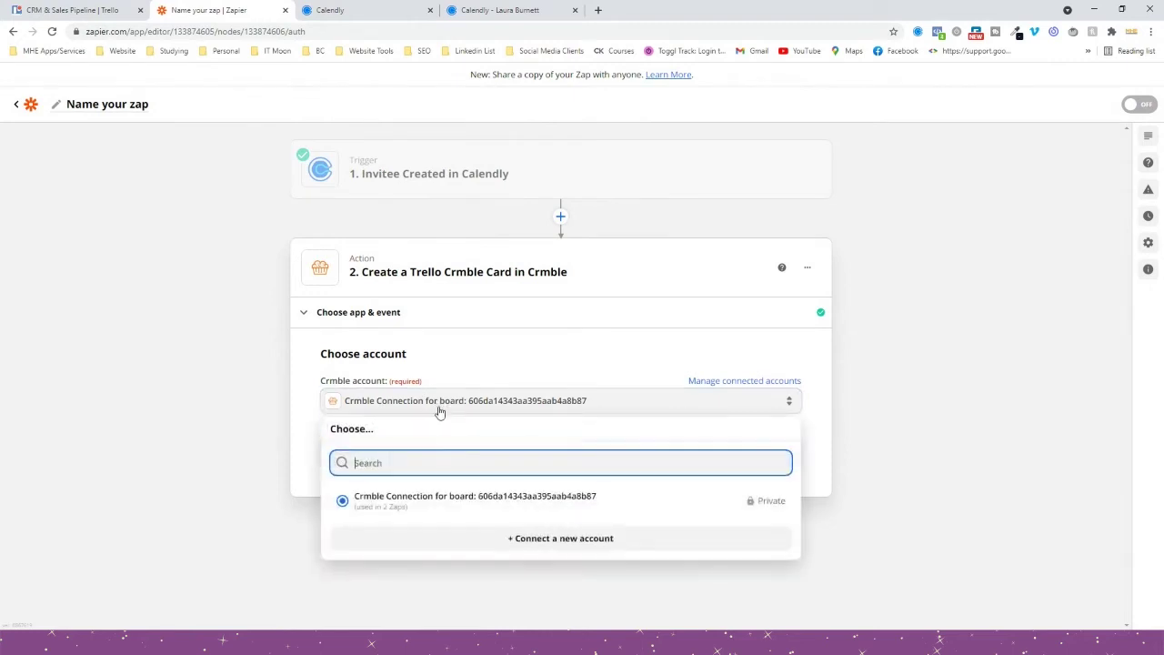
left_click(444, 502)
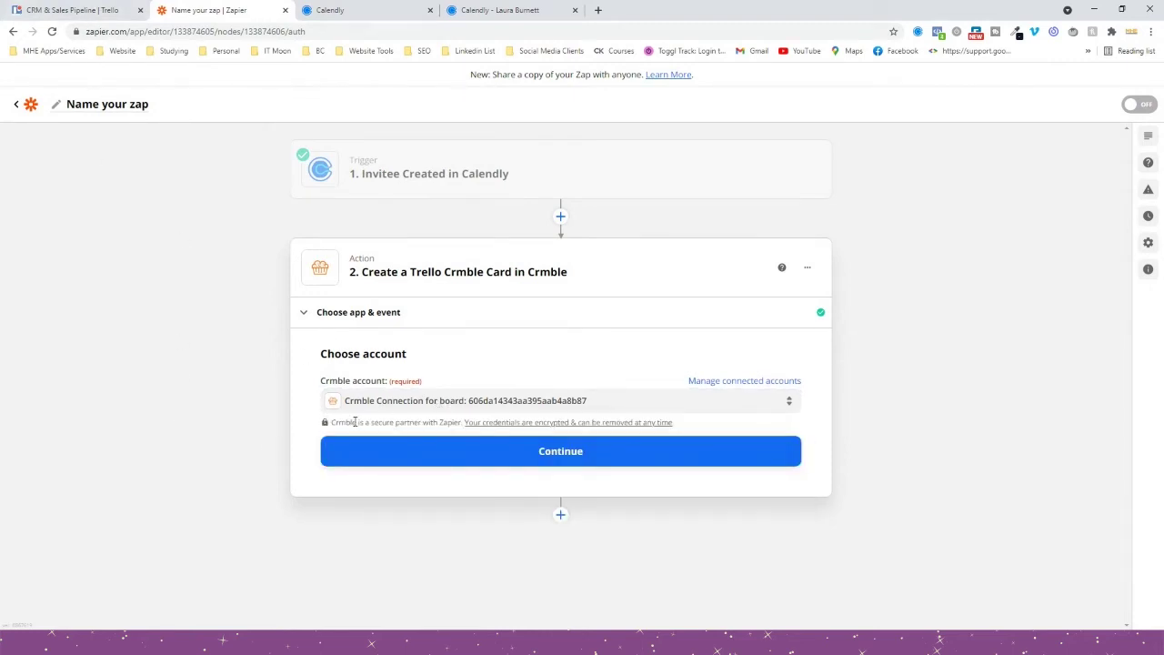
left_click(399, 447)
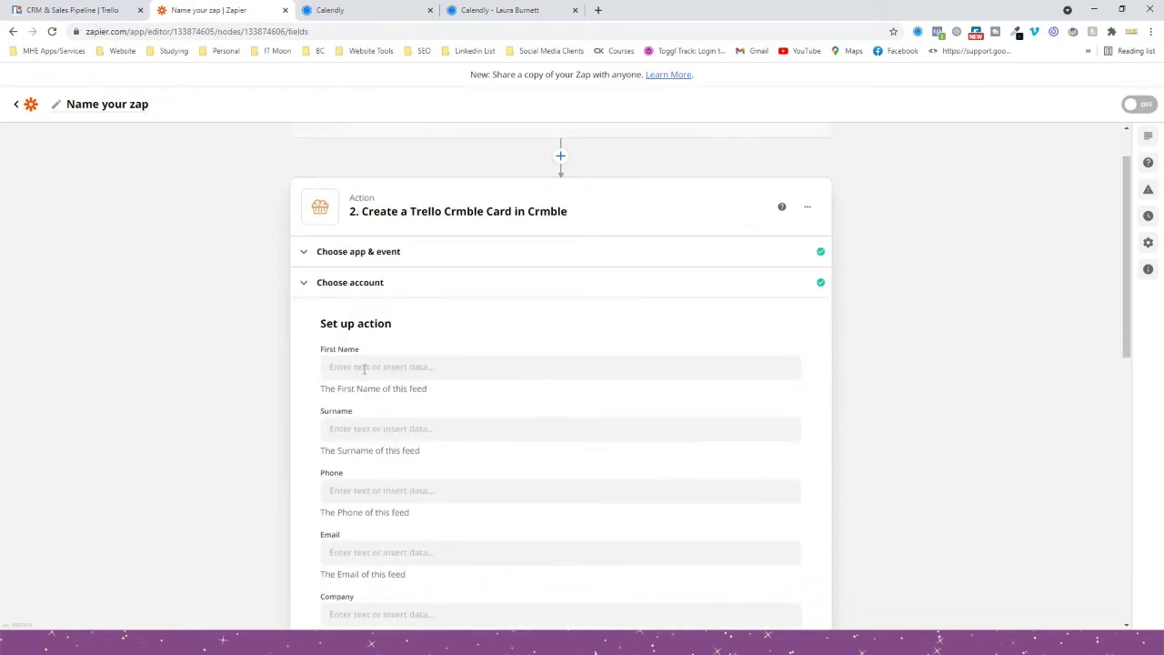
Map Calendly's '1. Invitee Name' into the Crmble card's First Name field.
scroll(355, 473, "down", 2)
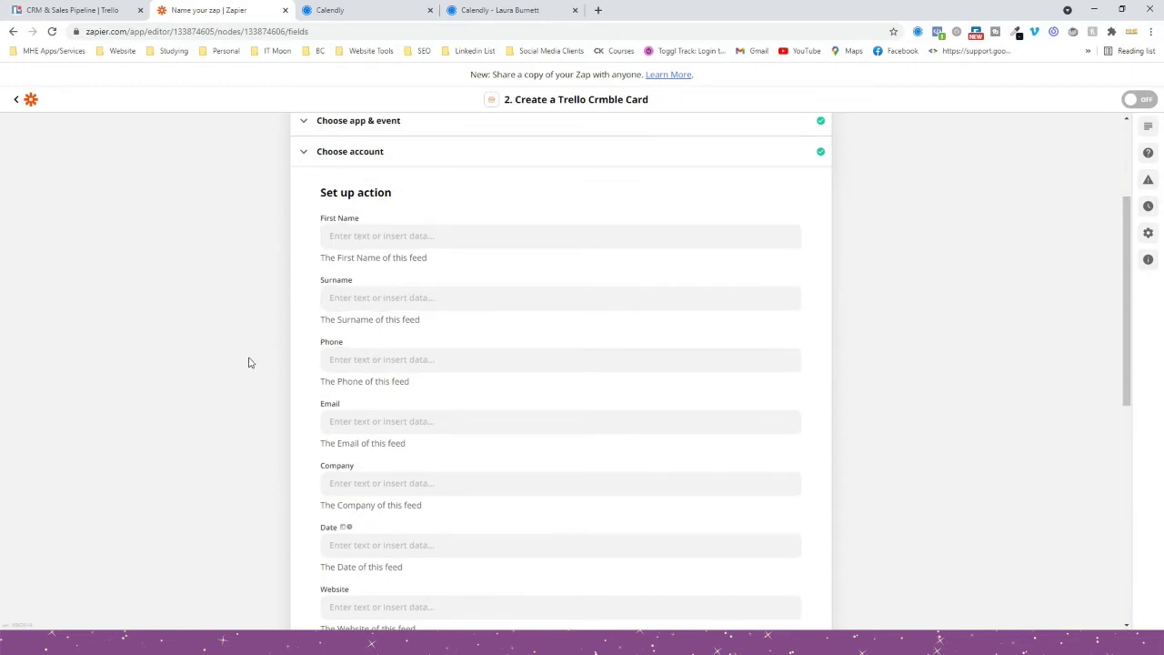
left_click(351, 239)
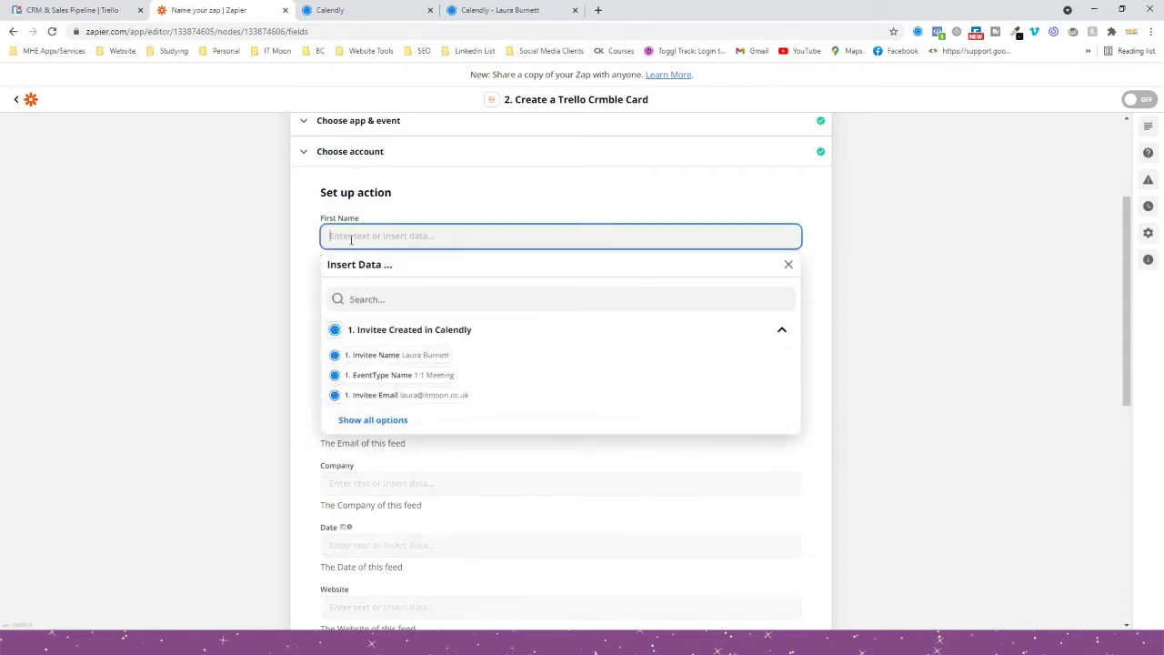
left_click(391, 357)
left_click(221, 264)
scroll(221, 267, "down", 1)
scroll(221, 267, "down", 1)
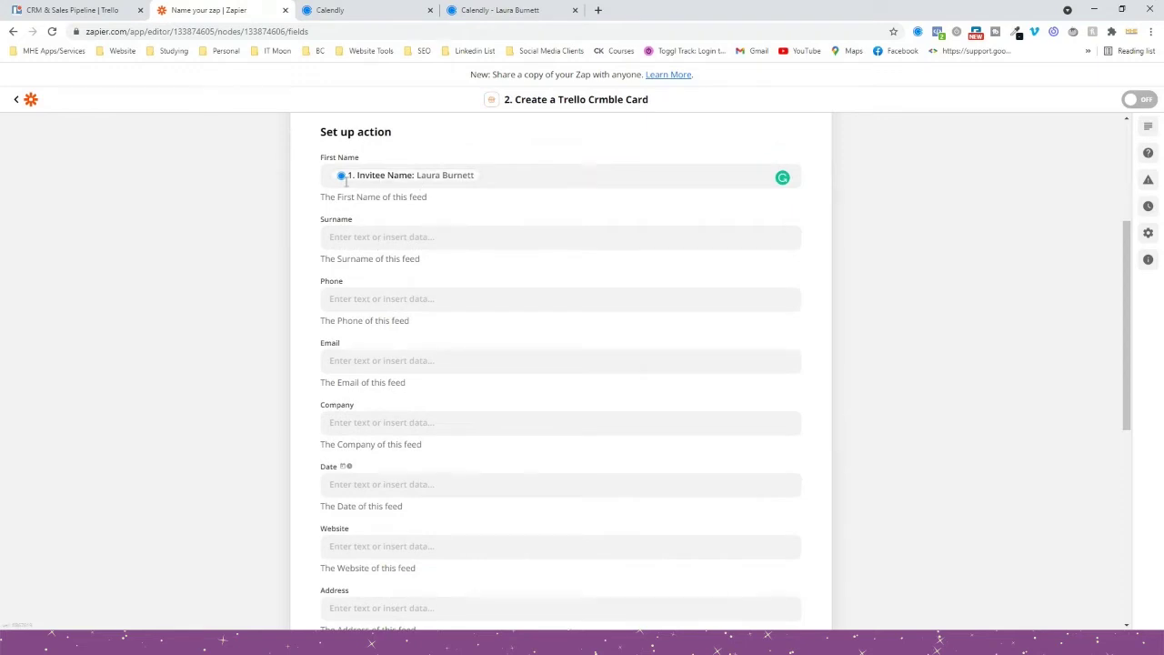
left_click(543, 179)
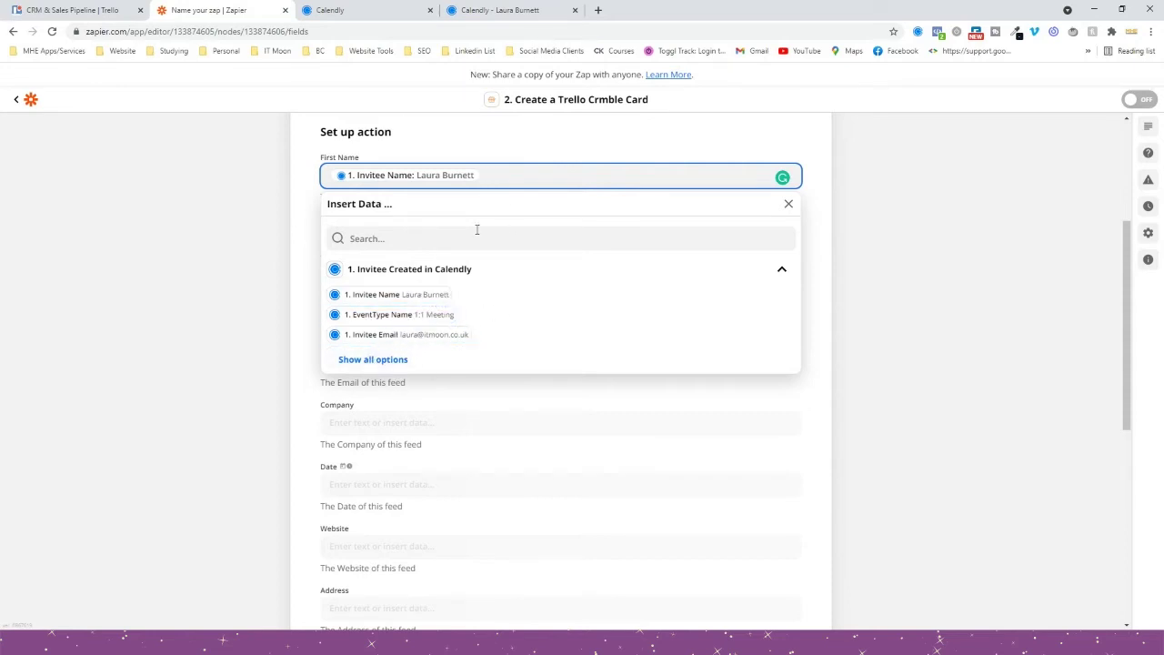
left_click(482, 10)
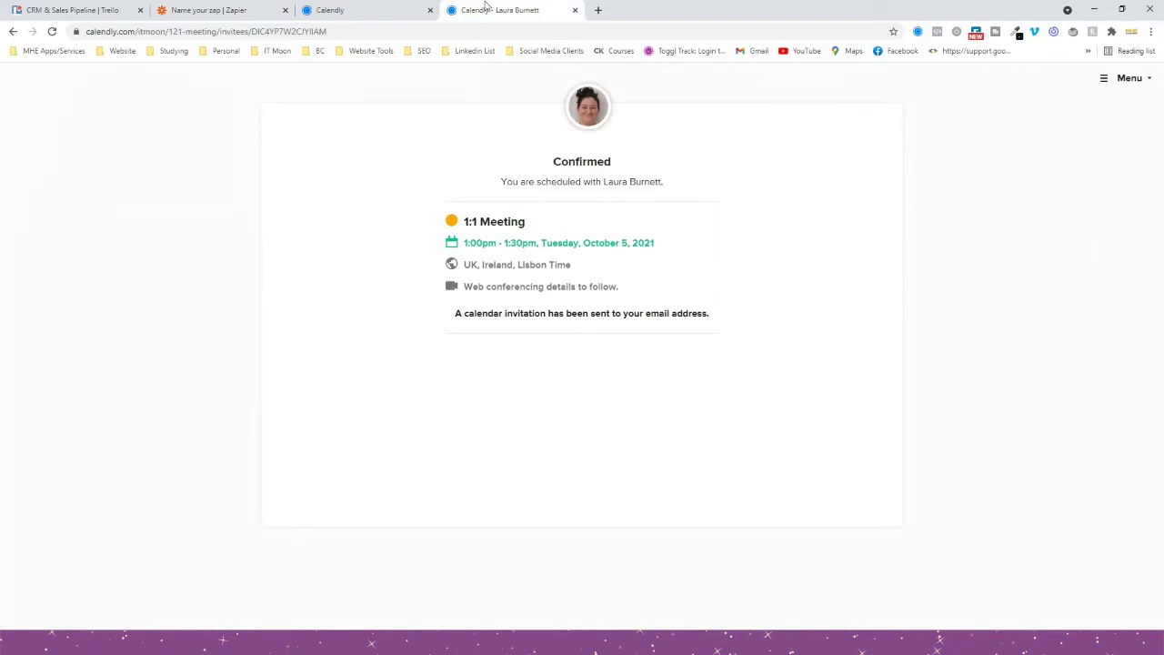
Change the 1:1 Meeting's Name invitee question to ask for First Name and Last Name.
left_click(350, 11)
left_click(603, 83)
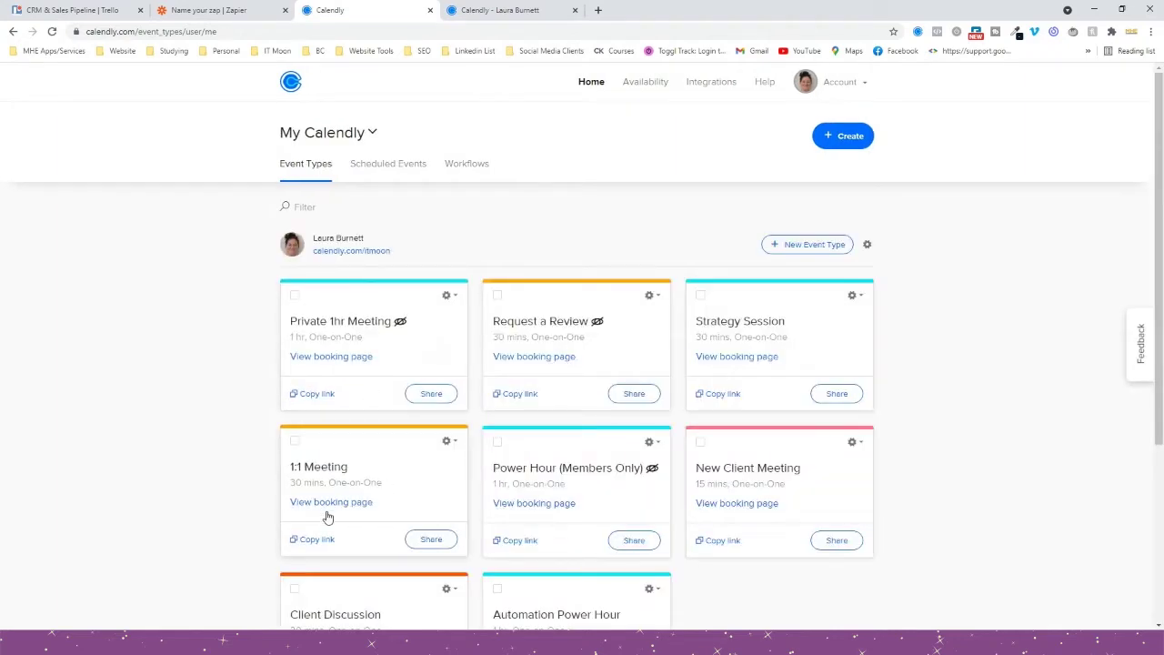
left_click(383, 458)
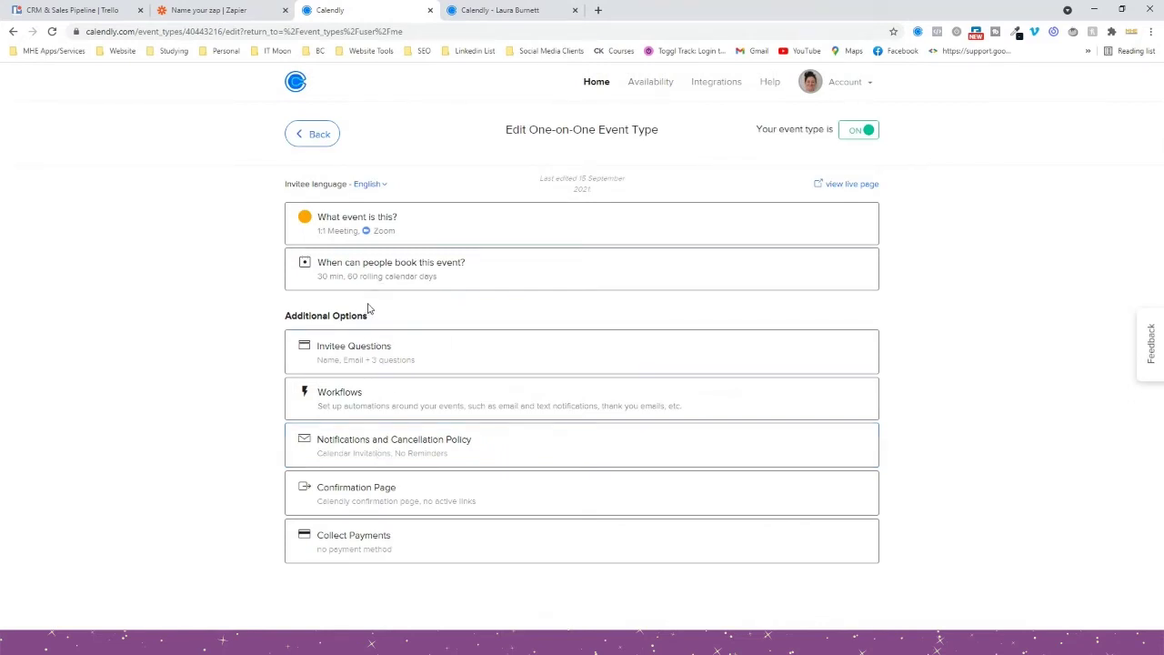
left_click(372, 366)
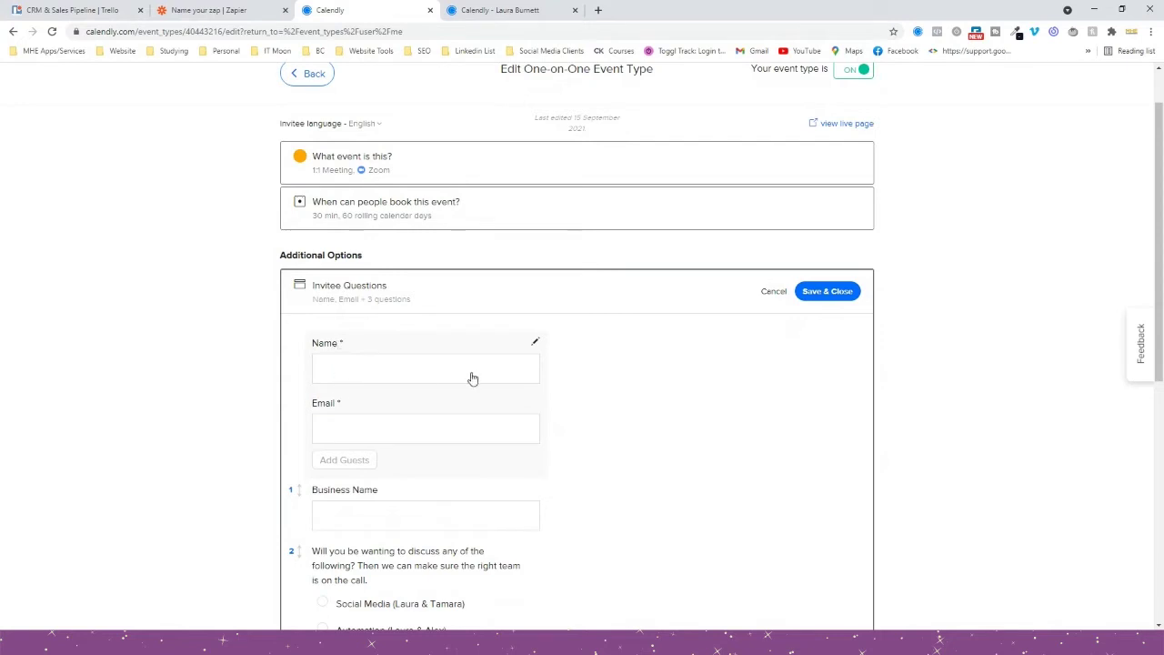
left_click(535, 342)
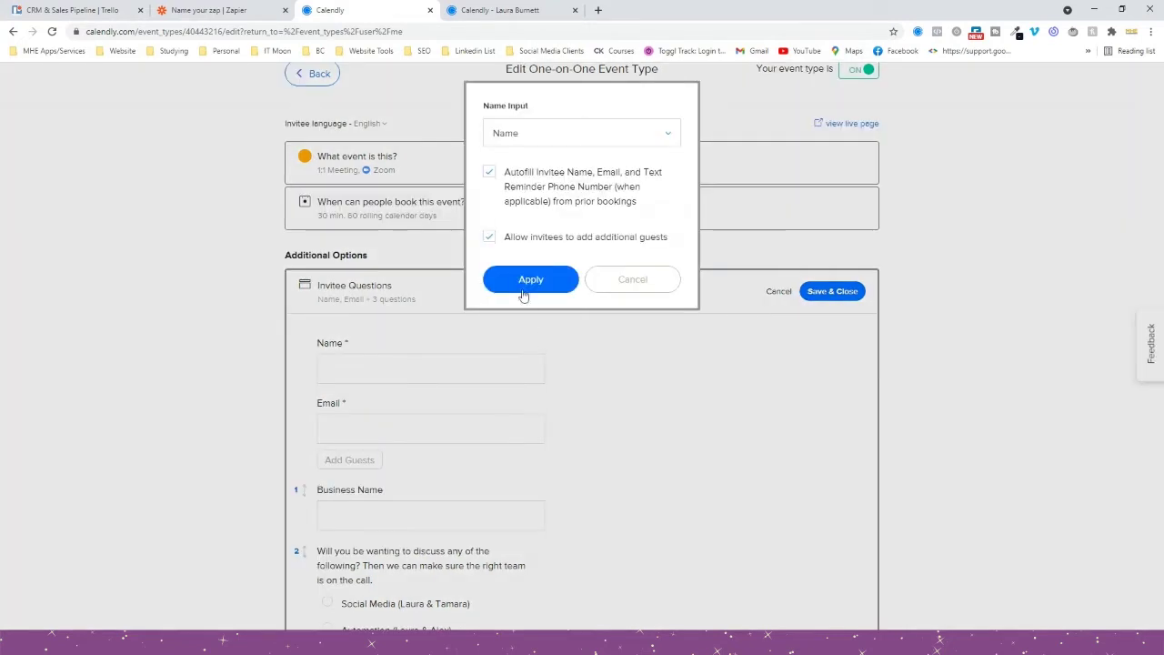
left_click(552, 133)
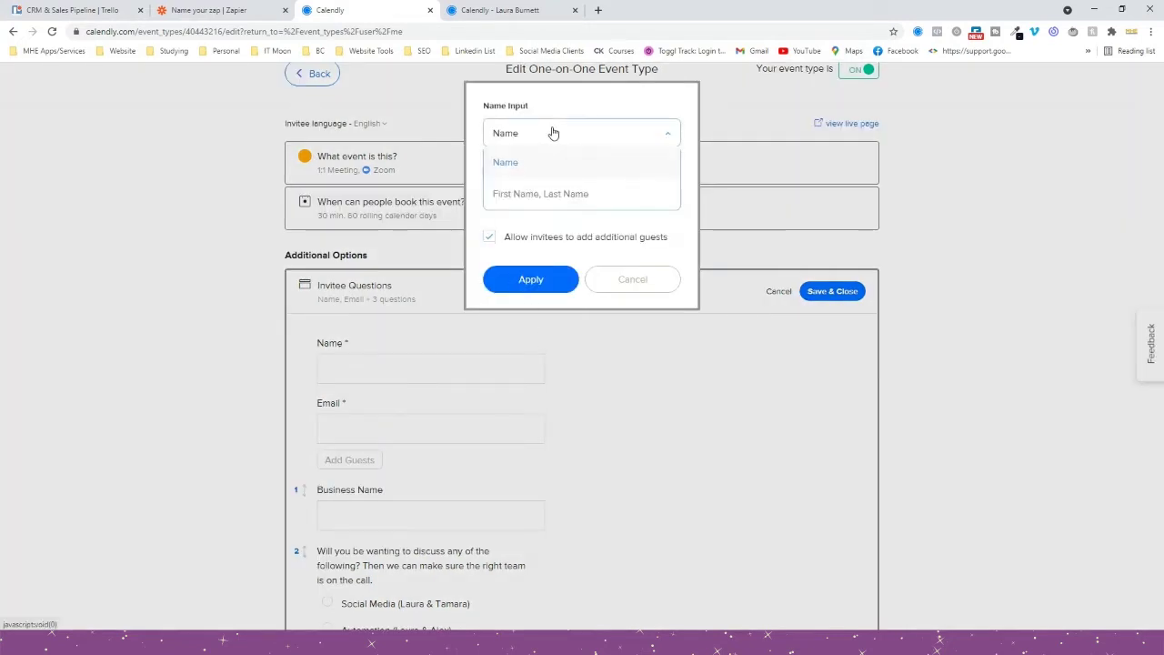
left_click(540, 193)
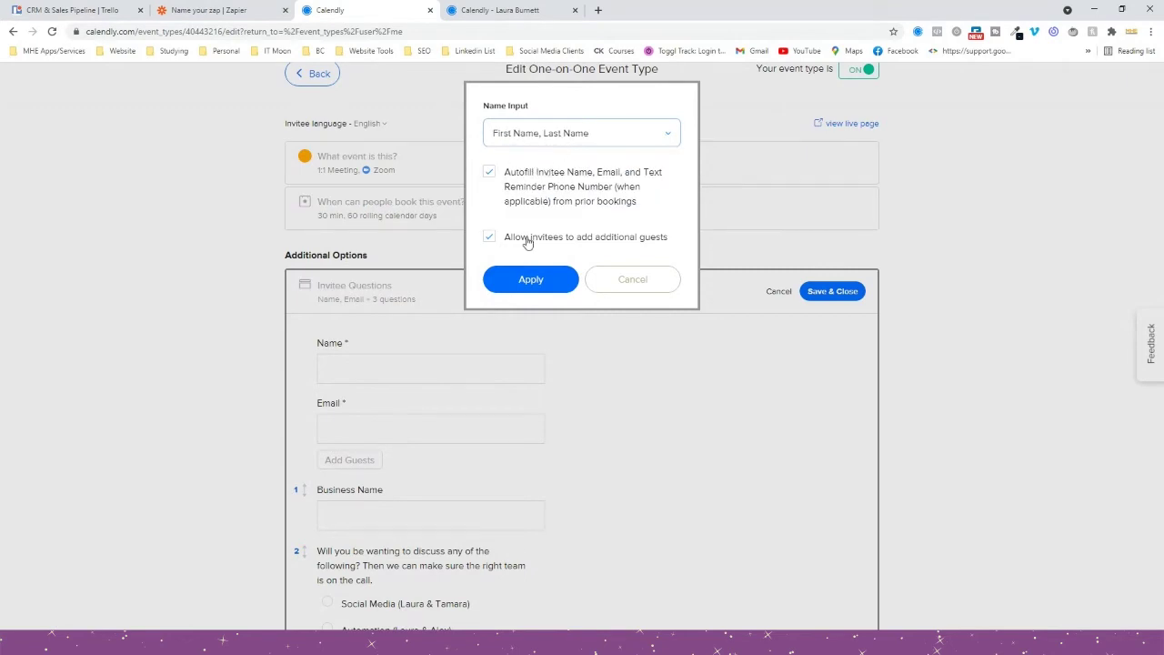
left_click(562, 283)
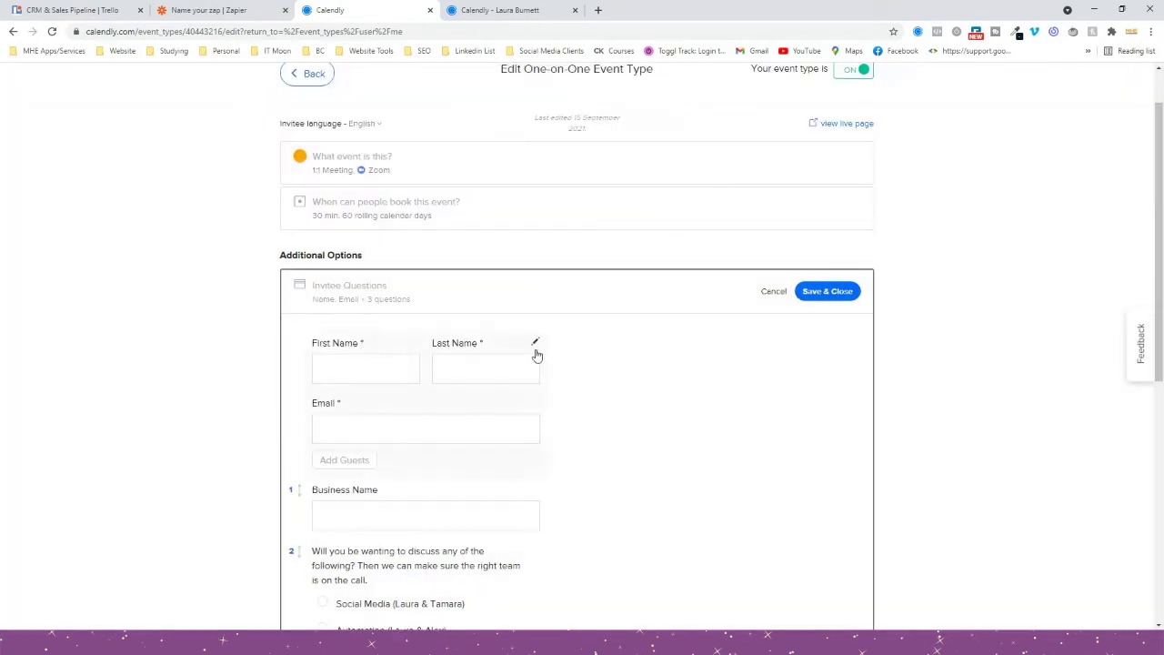
Revert the Name question to a single Name field and apply it.
left_click(534, 349)
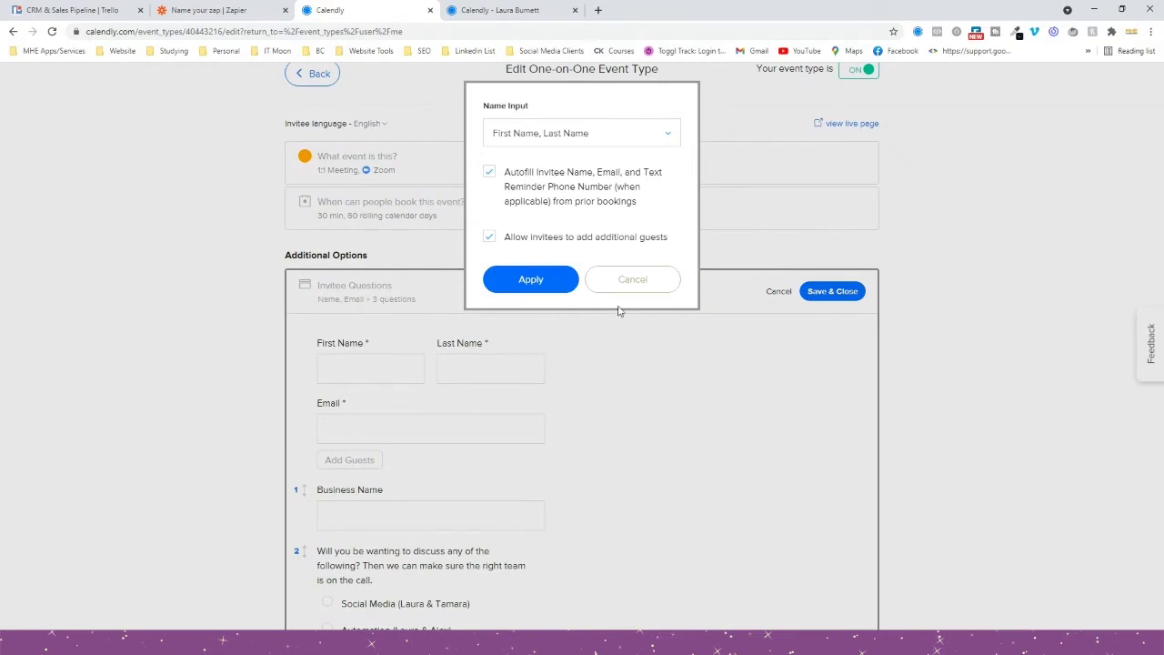
left_click(549, 136)
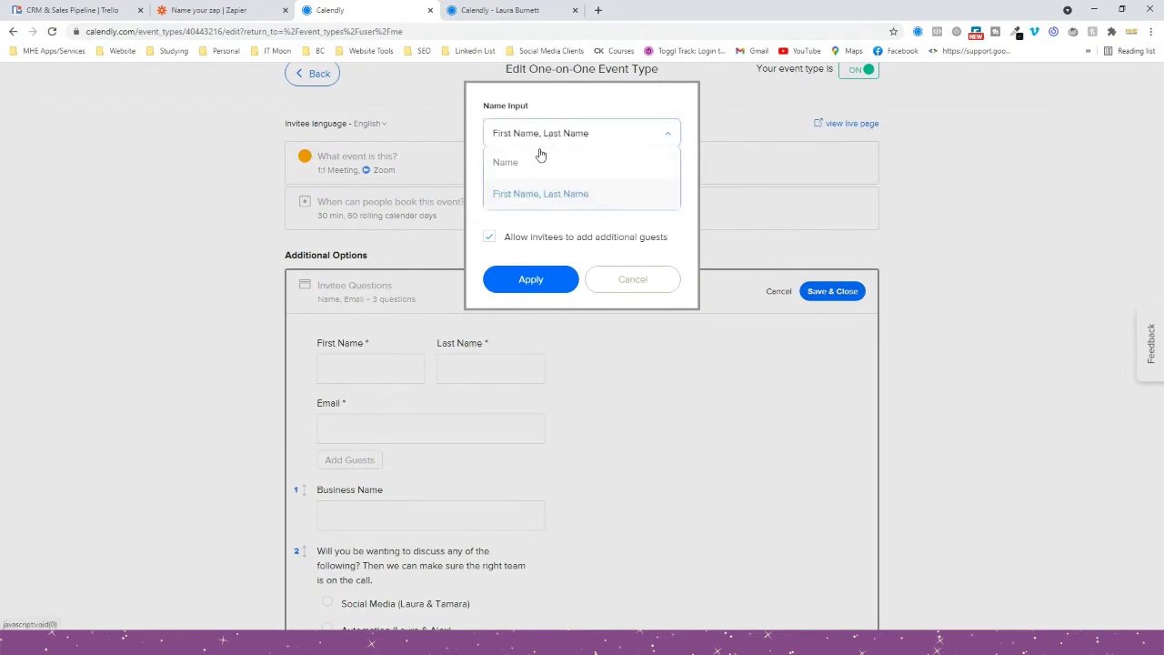
left_click(533, 173)
left_click(535, 276)
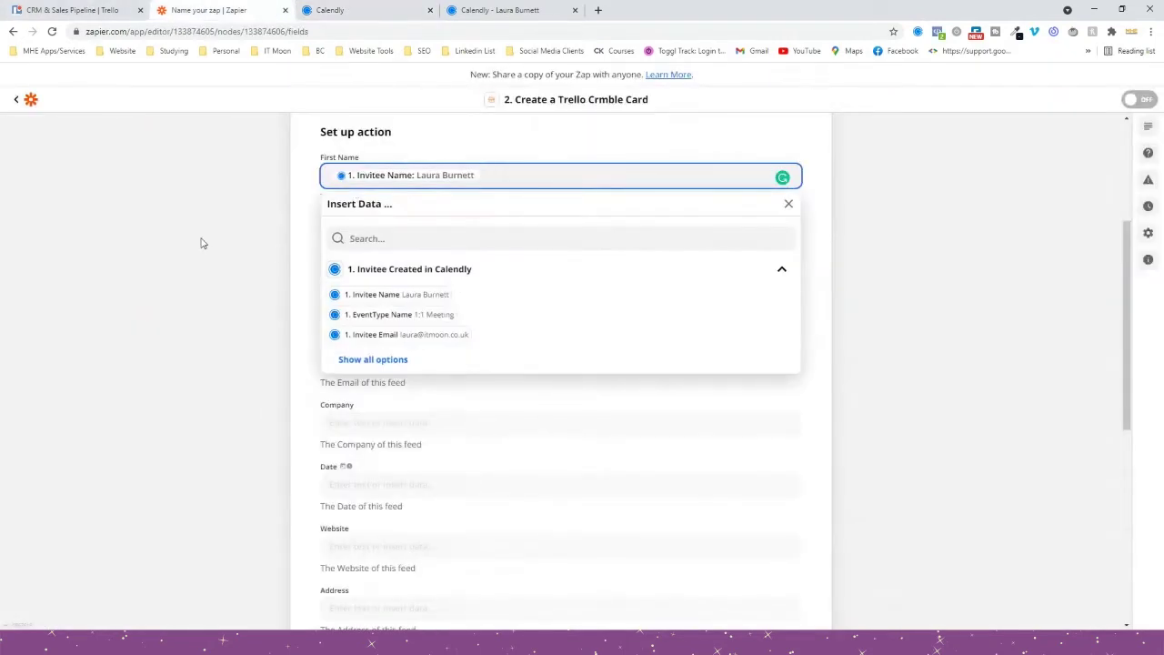
Close the data list with First Name kept as Invitee Name, check Calendly, and return to the zap's top.
left_click(203, 243)
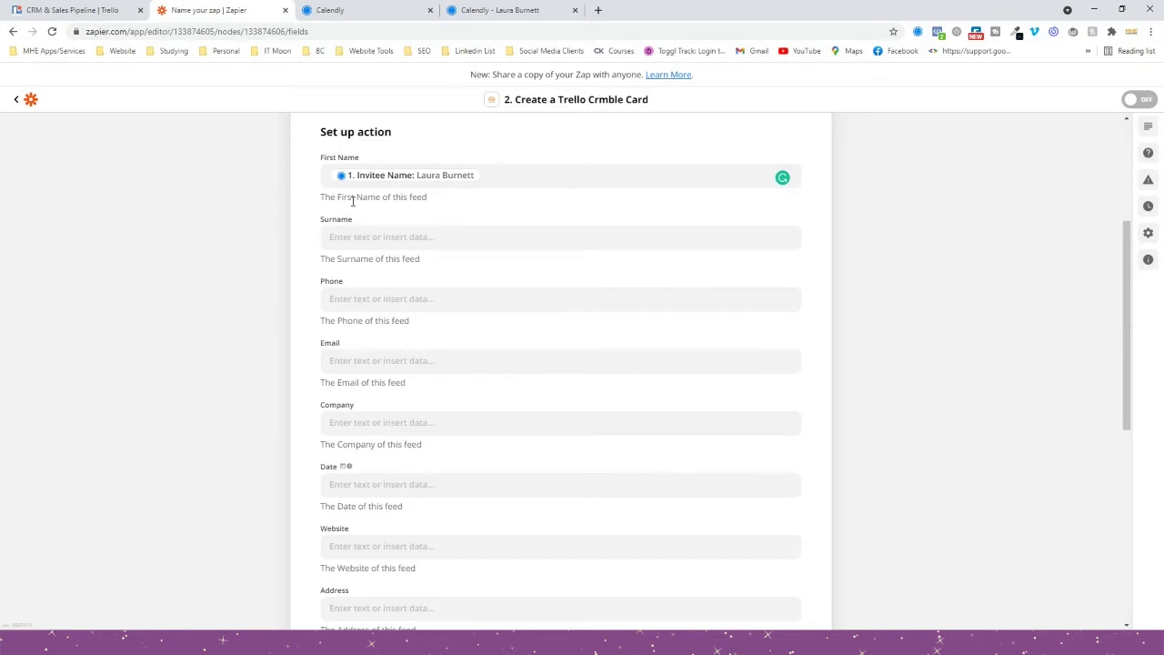
left_click(384, 9)
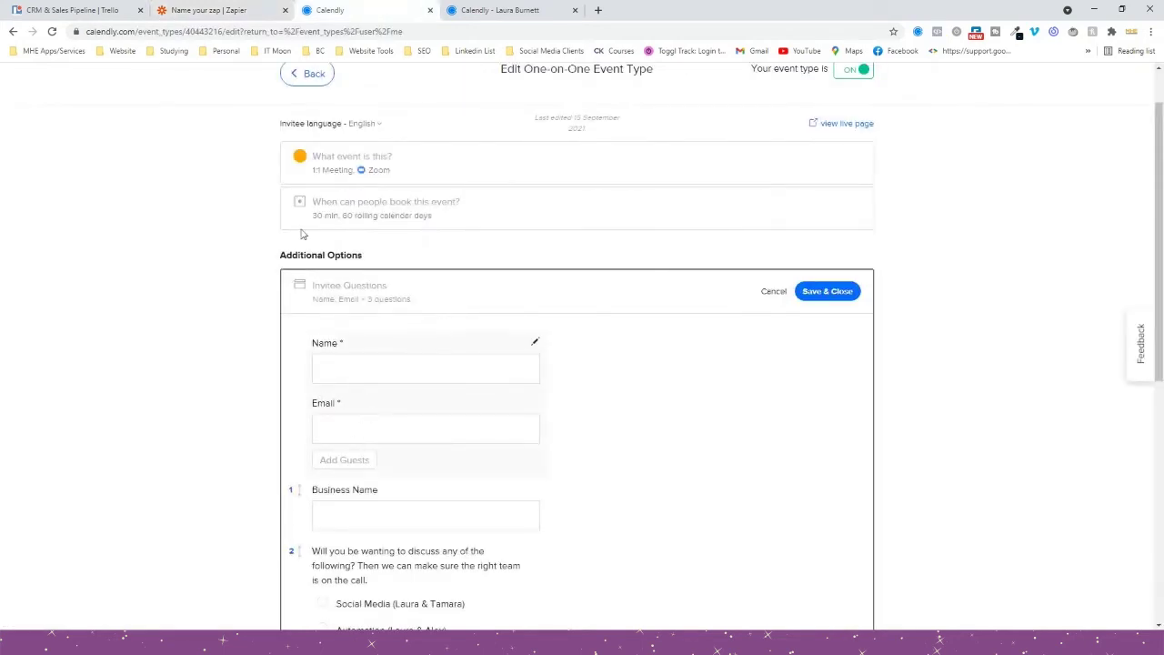
left_click(216, 8)
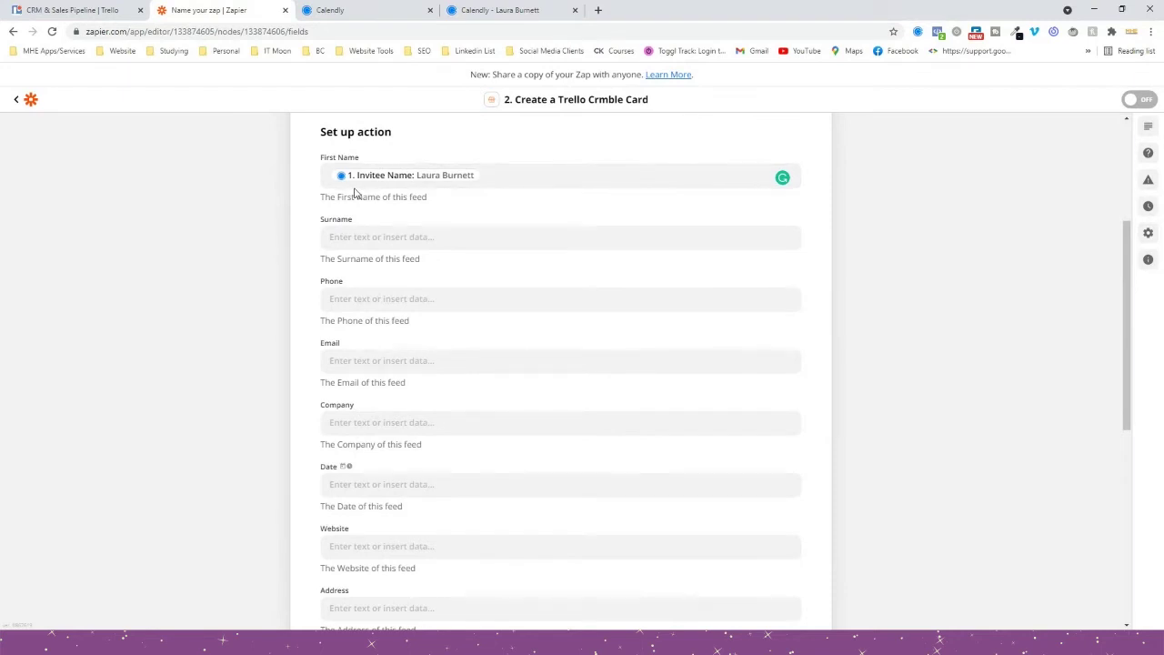
scroll(364, 264, "up", 3)
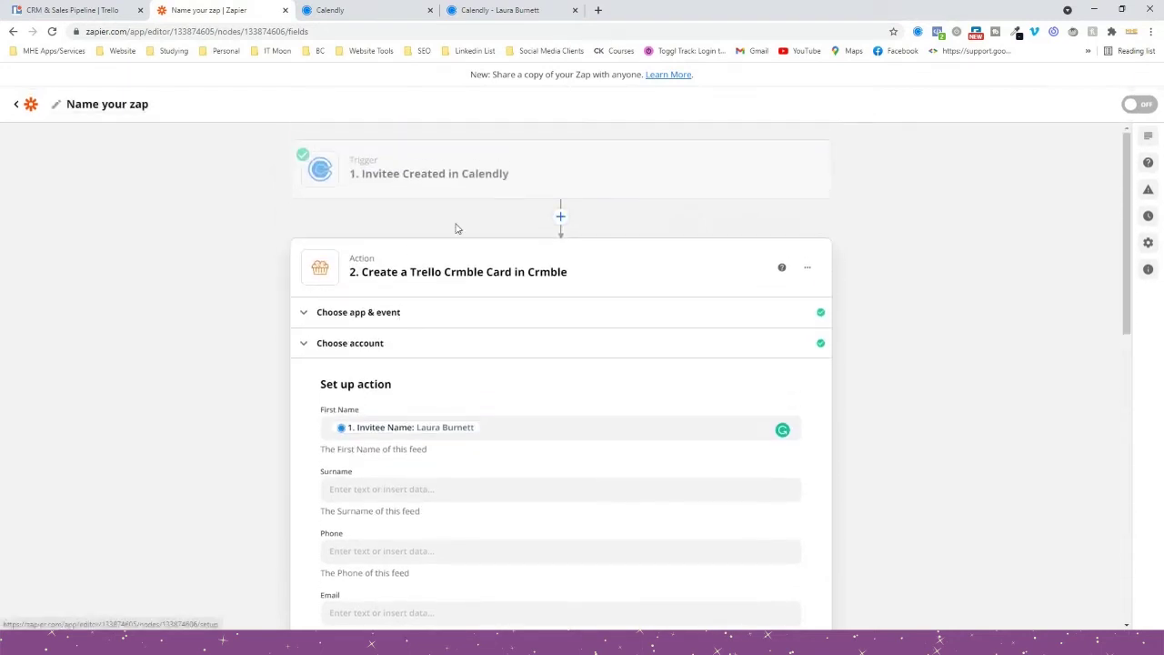
Review the Calendly trigger's test results and its list of alternative test invitees.
left_click(364, 194)
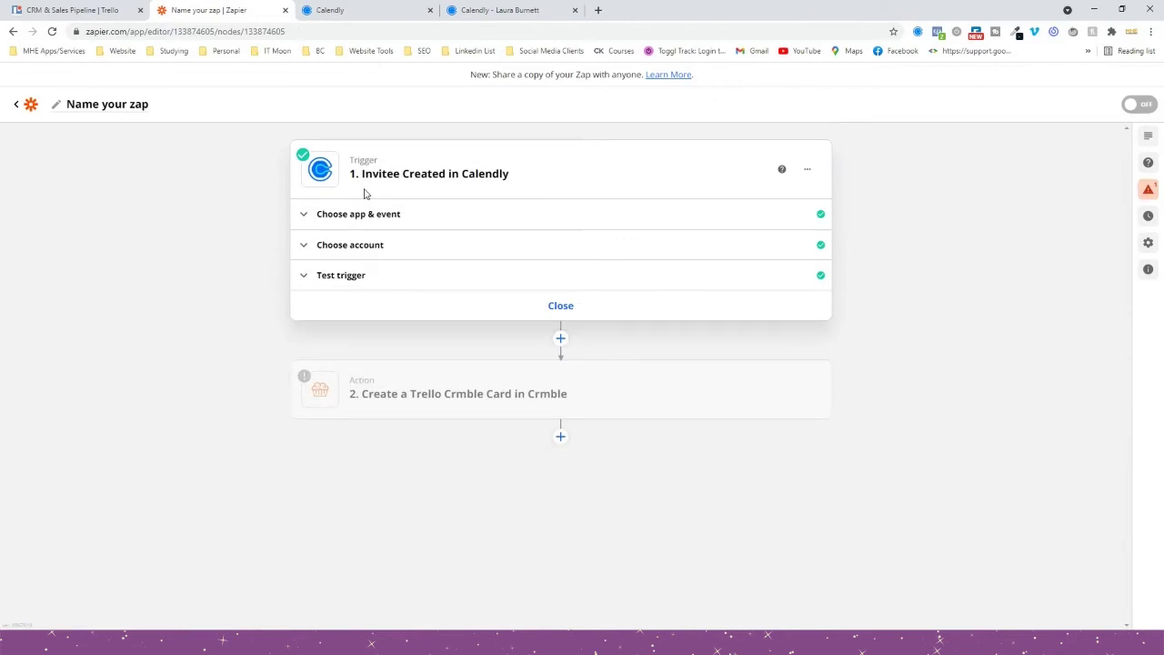
left_click(348, 275)
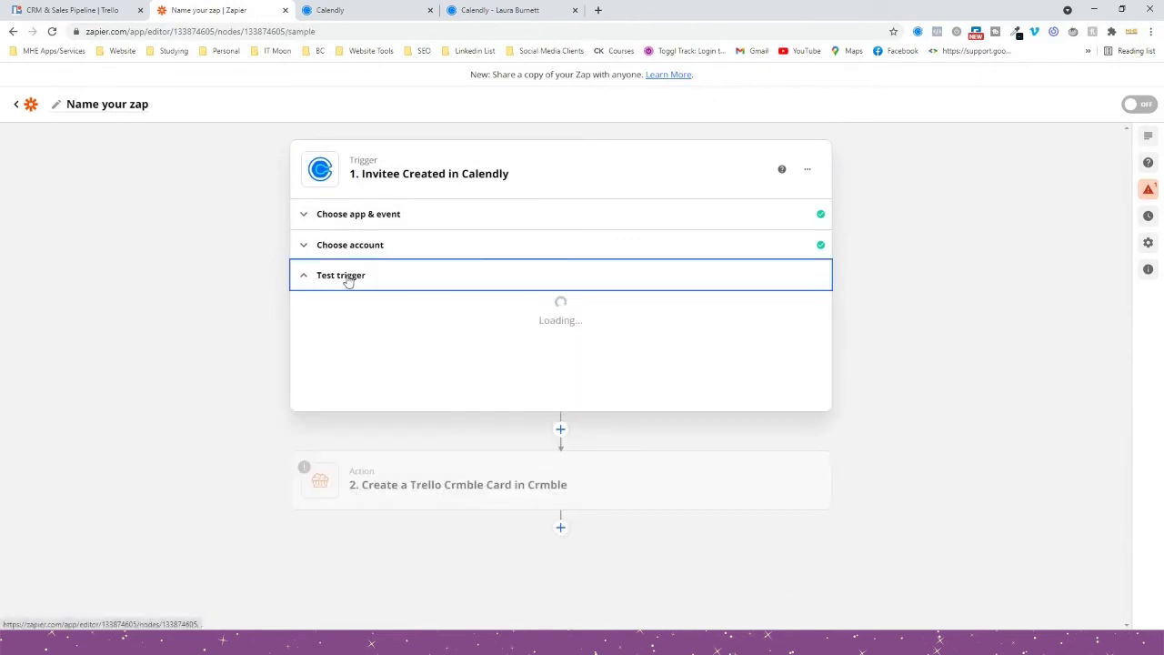
left_click(391, 371)
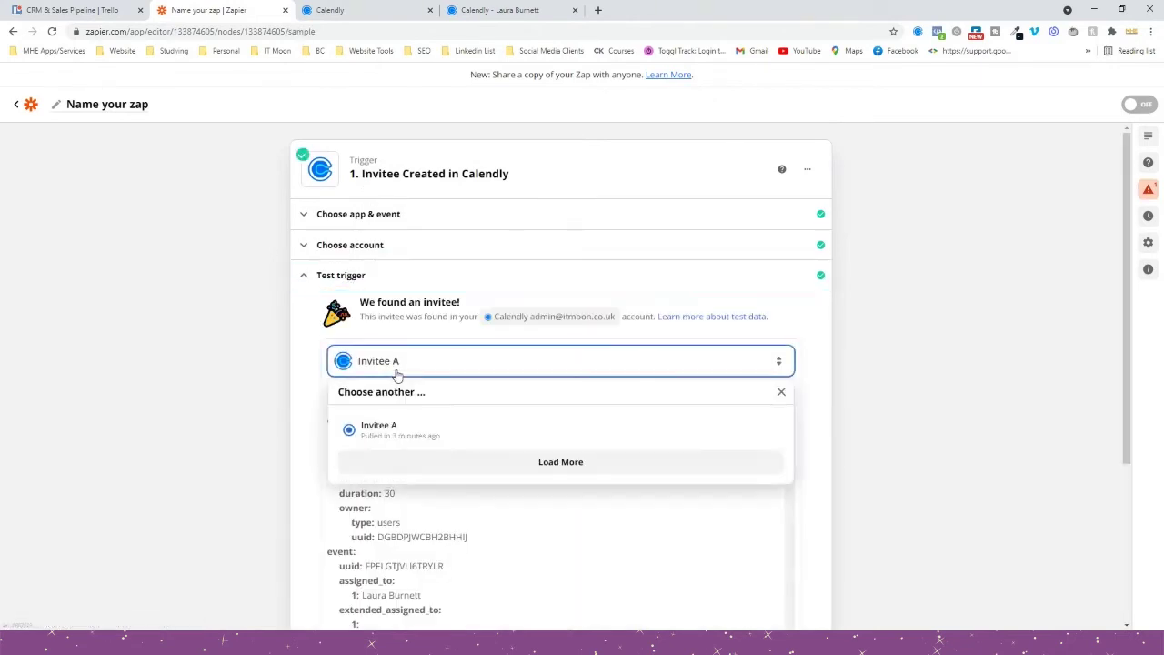
left_click(281, 442)
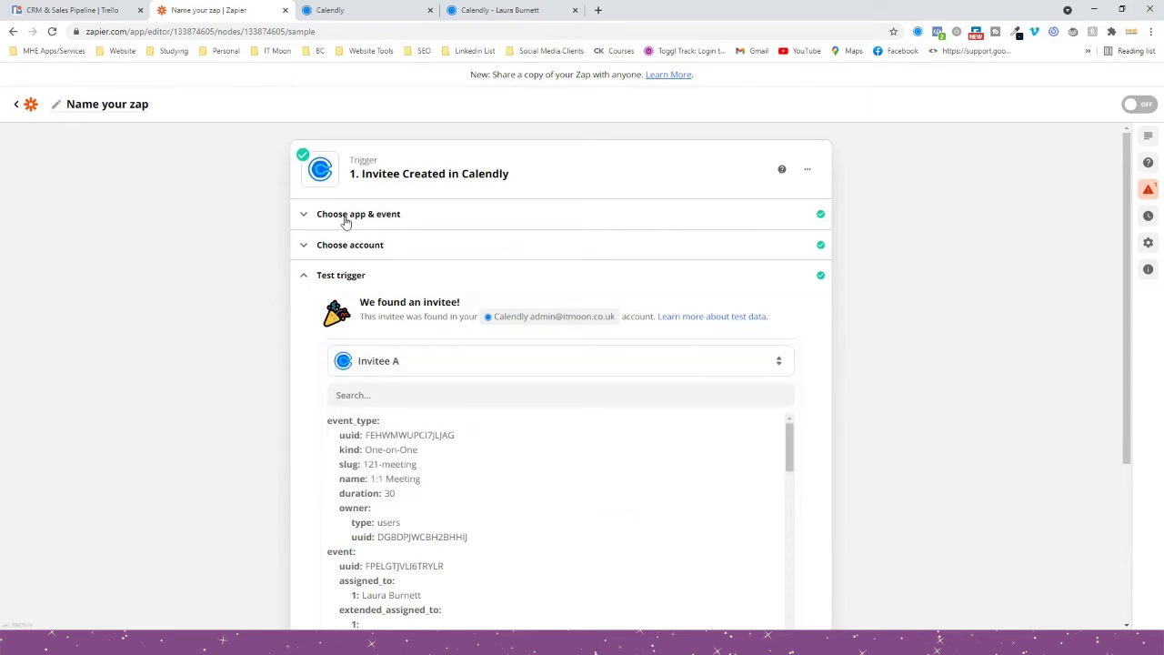
left_click(345, 274)
scroll(239, 304, "down", 3)
Reopen the Crmble card action's field setup and scroll down to its field list.
left_click(397, 559)
scroll(387, 291, "up", 3)
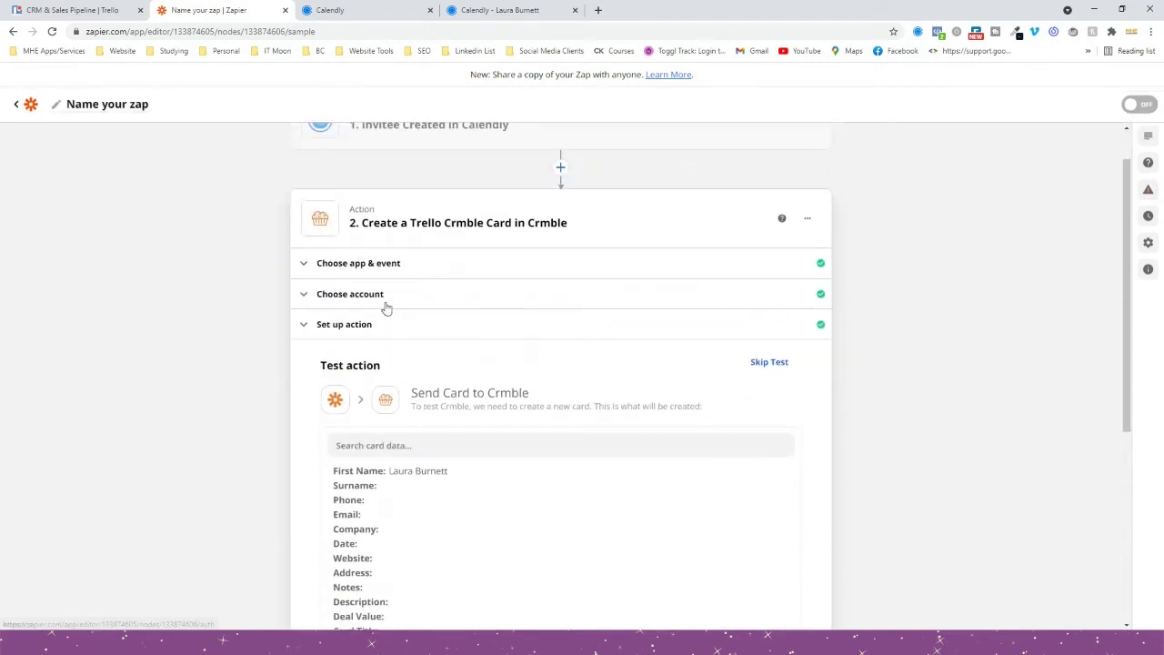
left_click(372, 322)
scroll(360, 313, "down", 2)
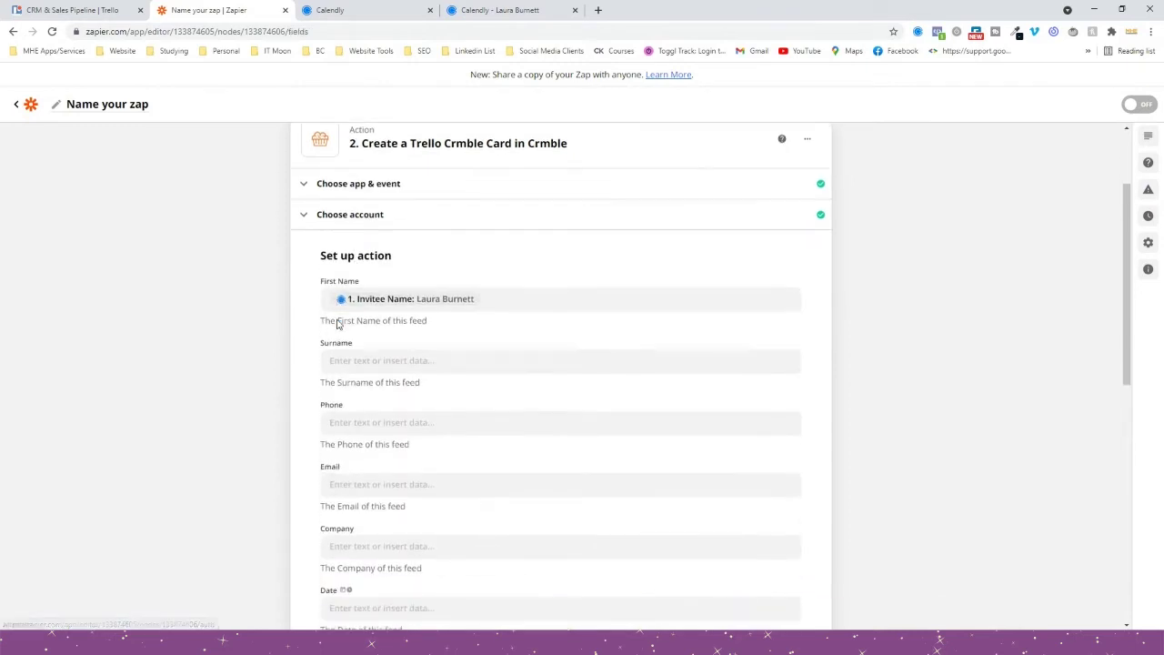
scroll(388, 317, "down", 2)
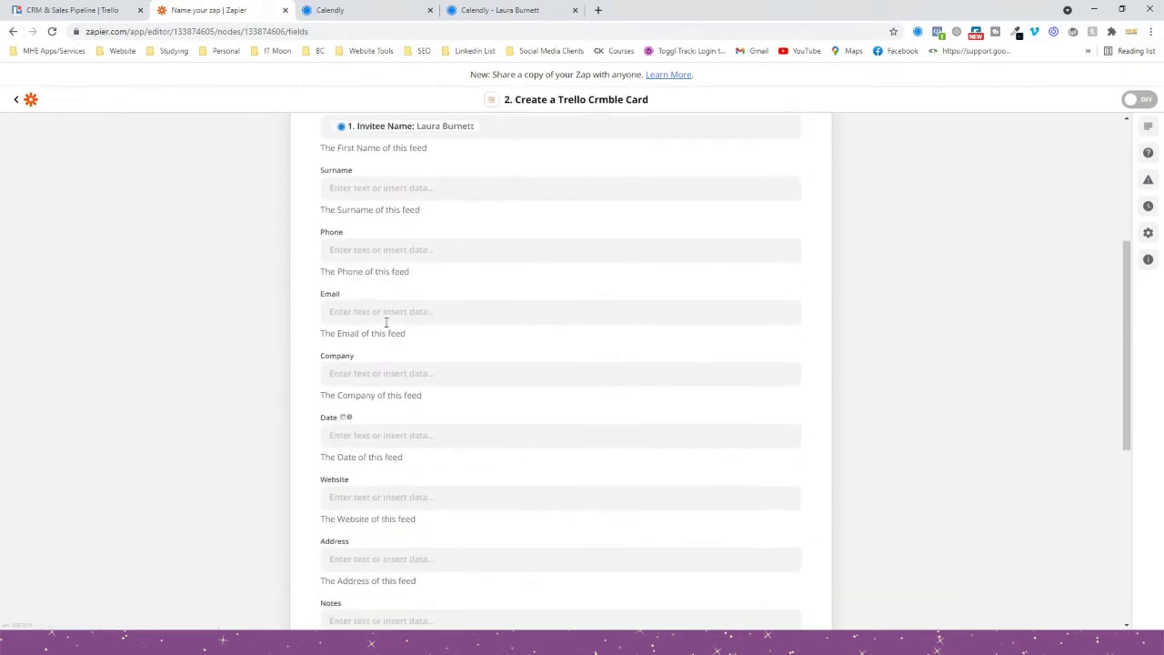
Map the Phone field to Calendly's Invitee Text Reminder Number, found by searching for the phone number.
left_click(385, 250)
left_click(373, 434)
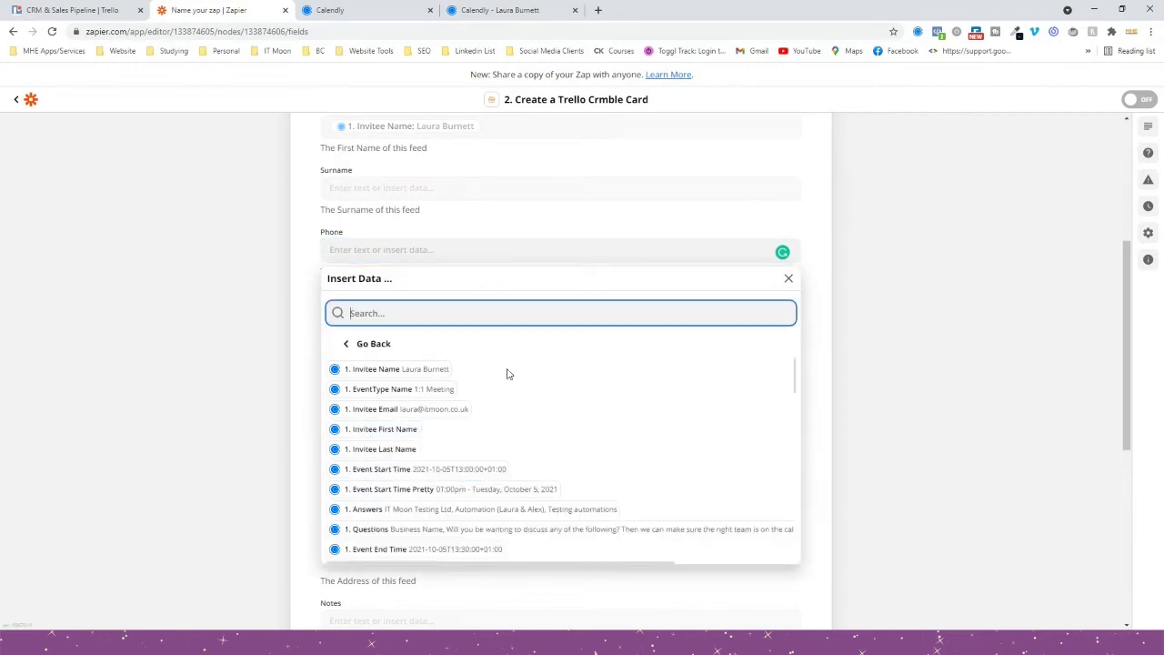
scroll(481, 421, "down", 5)
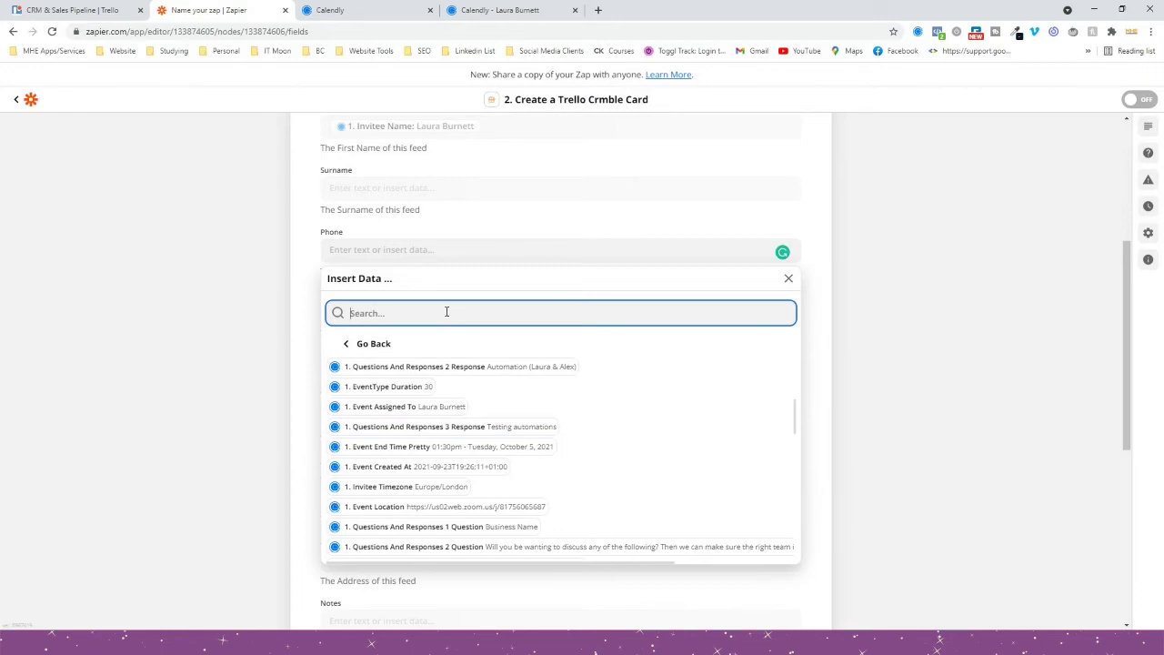
type("334")
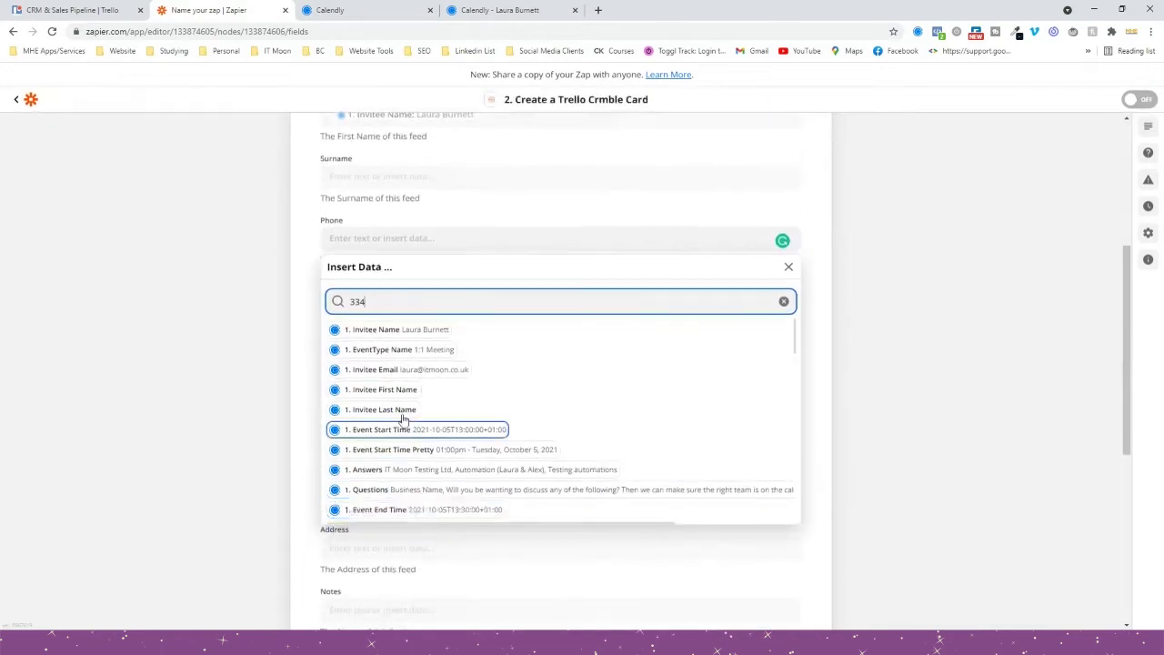
left_click_drag(394, 304, 256, 293)
key("BackSpace")
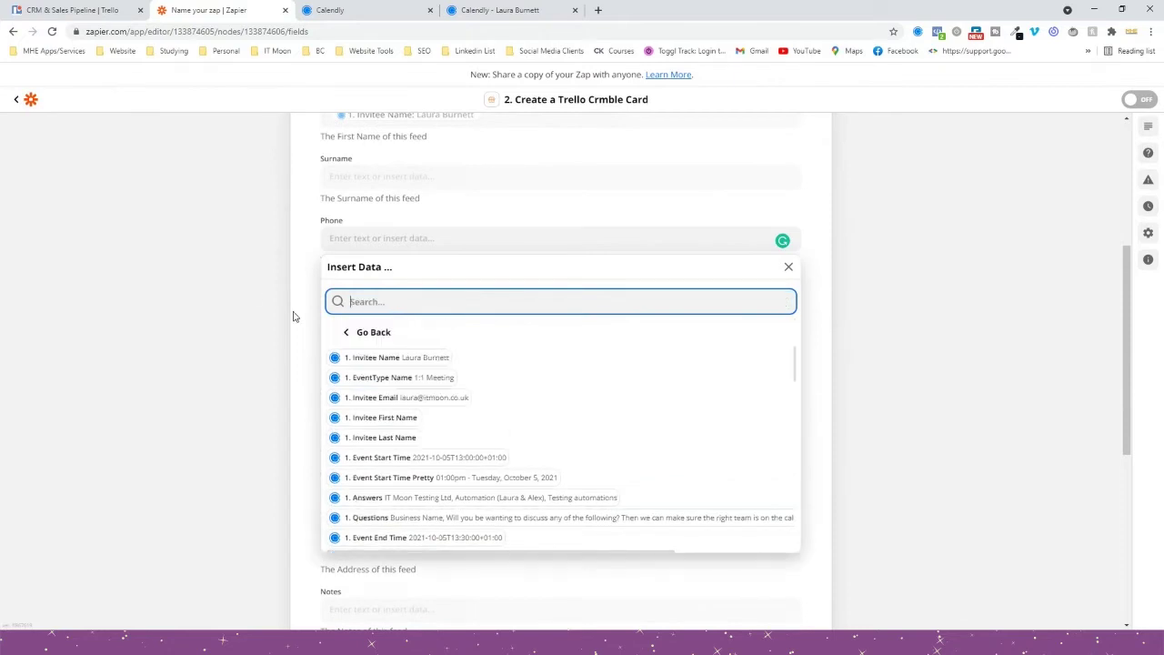
type("07")
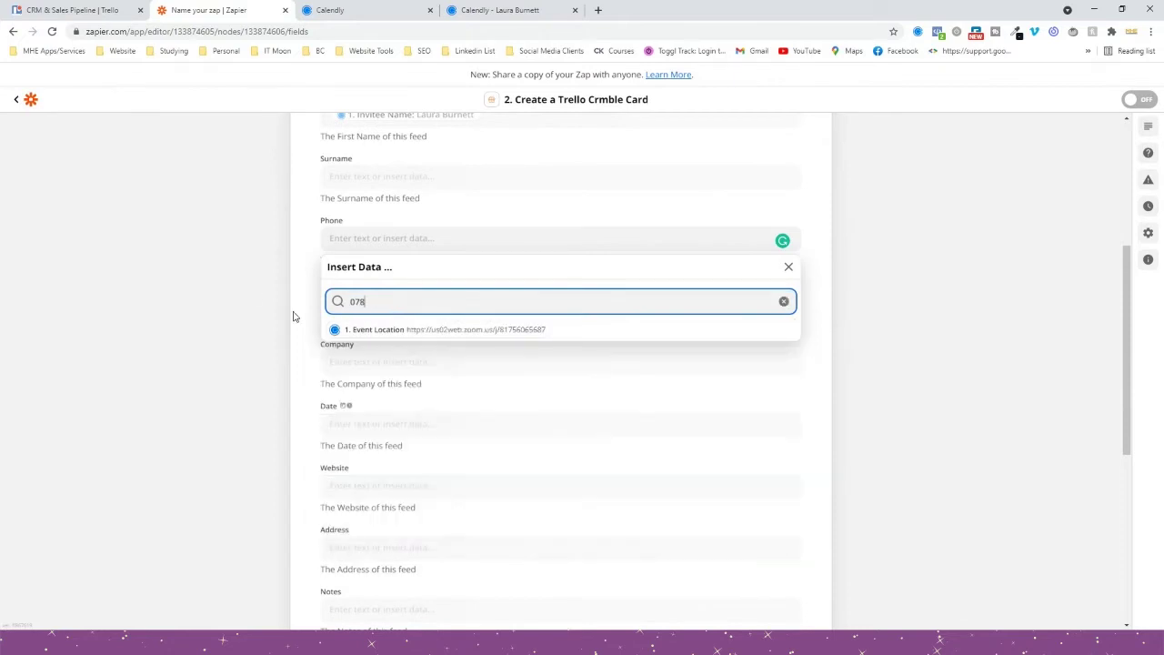
type("8")
key("BackSpace")
key("BackSpace")
key("BackSpace")
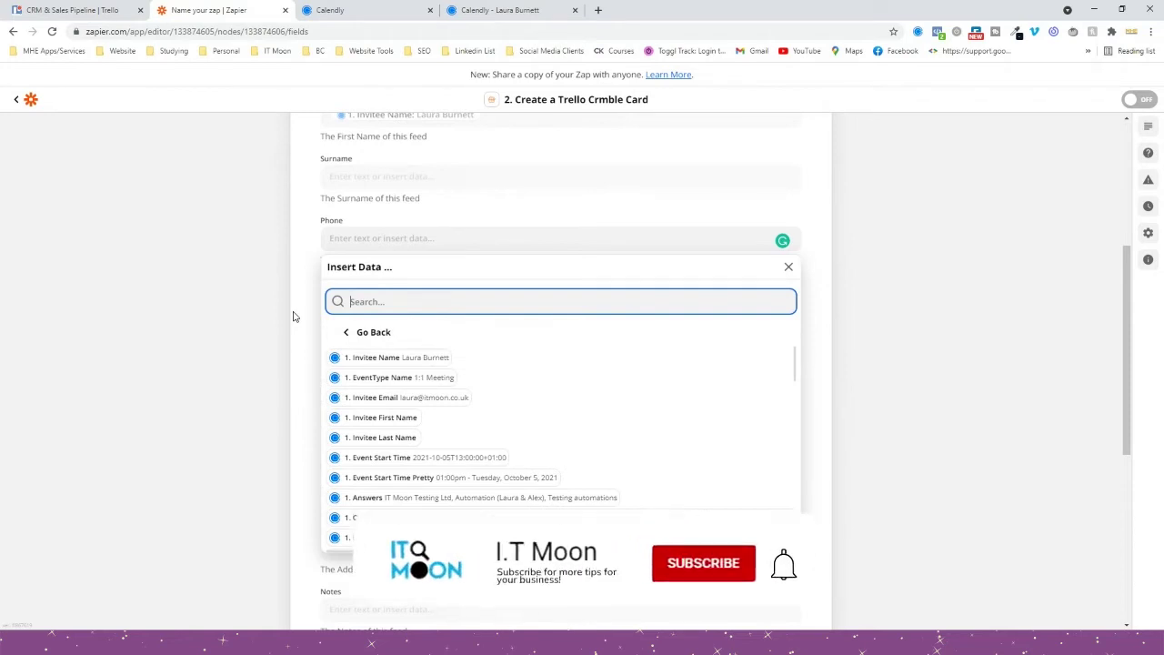
type("782")
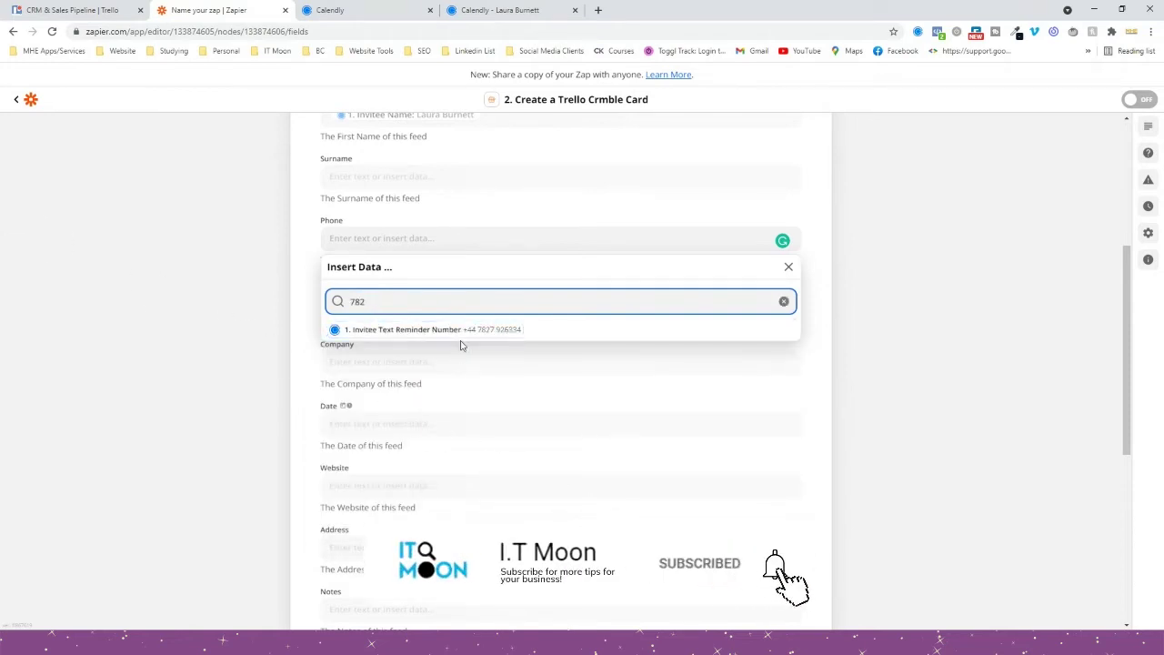
left_click(474, 332)
left_click(203, 303)
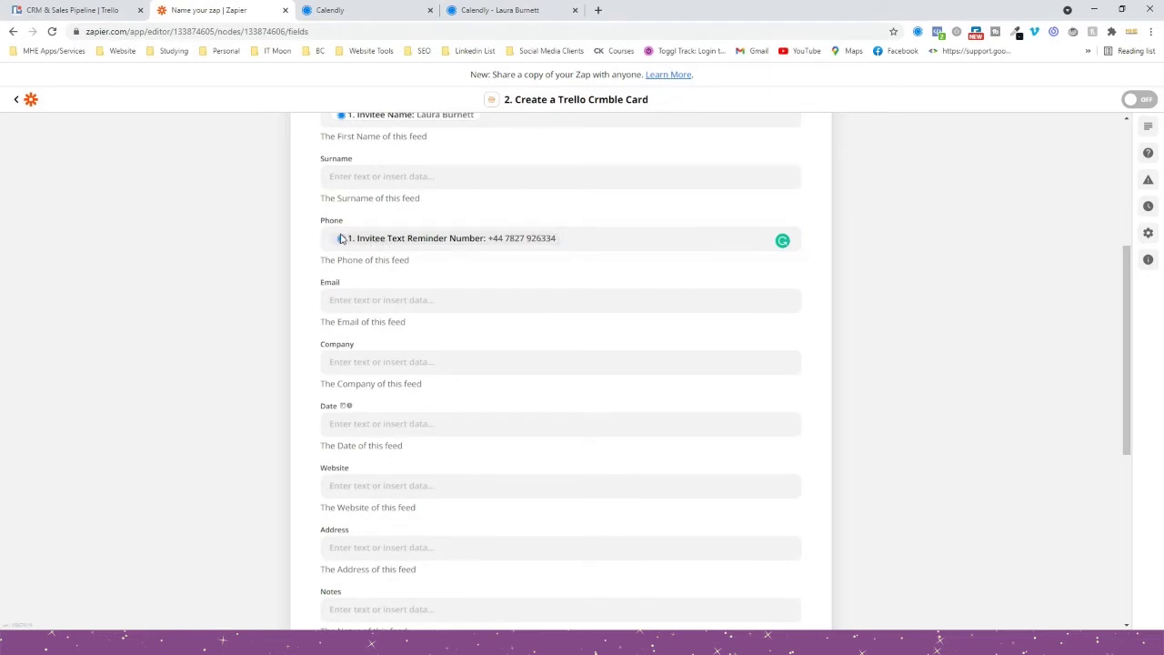
Map the Email field to Calendly's Invitee Email.
left_click(350, 304)
left_click(371, 459)
left_click(167, 378)
scroll(289, 312, "down", 2)
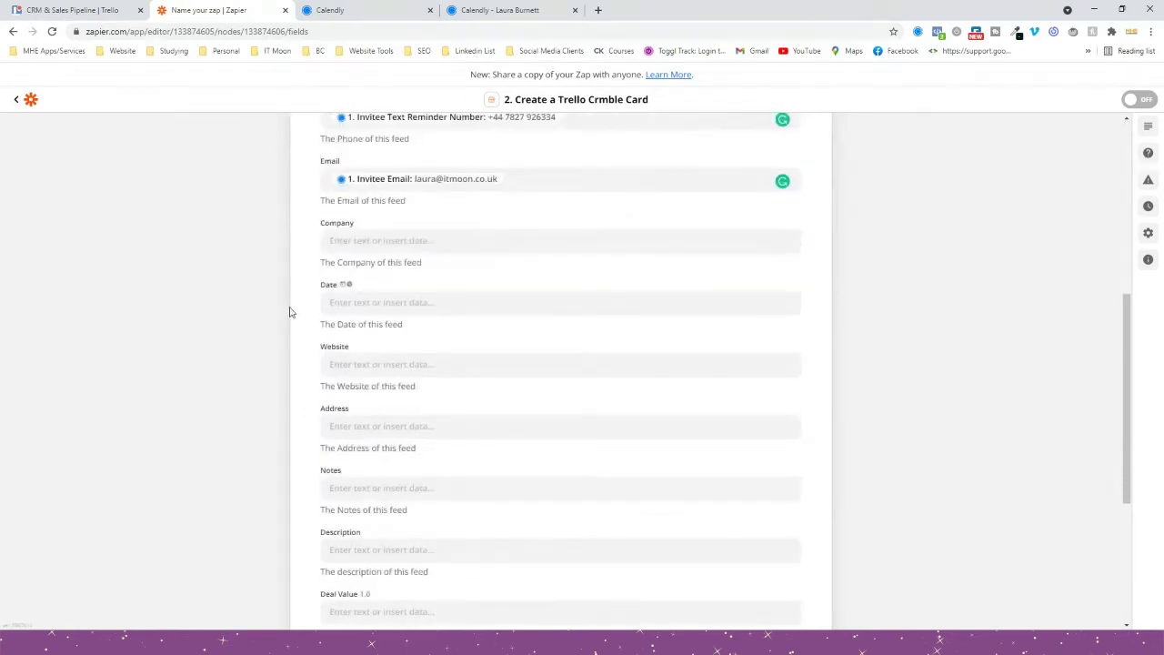
Map the Company field to Calendly's Questions And Responses 1 Response.
left_click(350, 242)
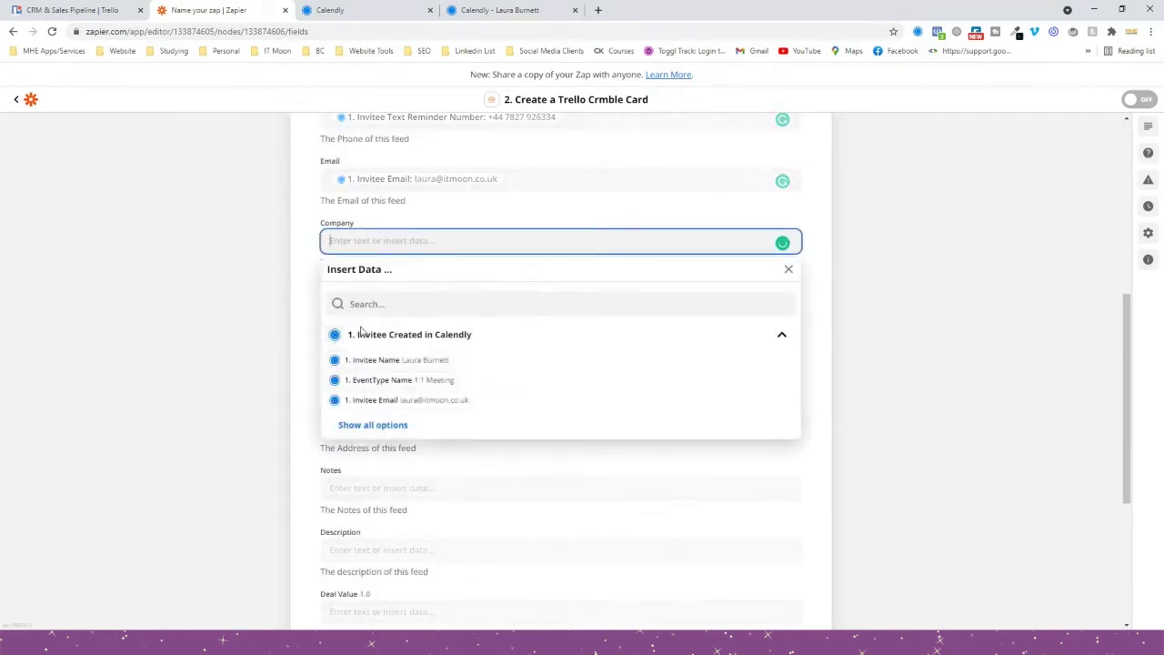
left_click(375, 427)
scroll(255, 410, "down", 1)
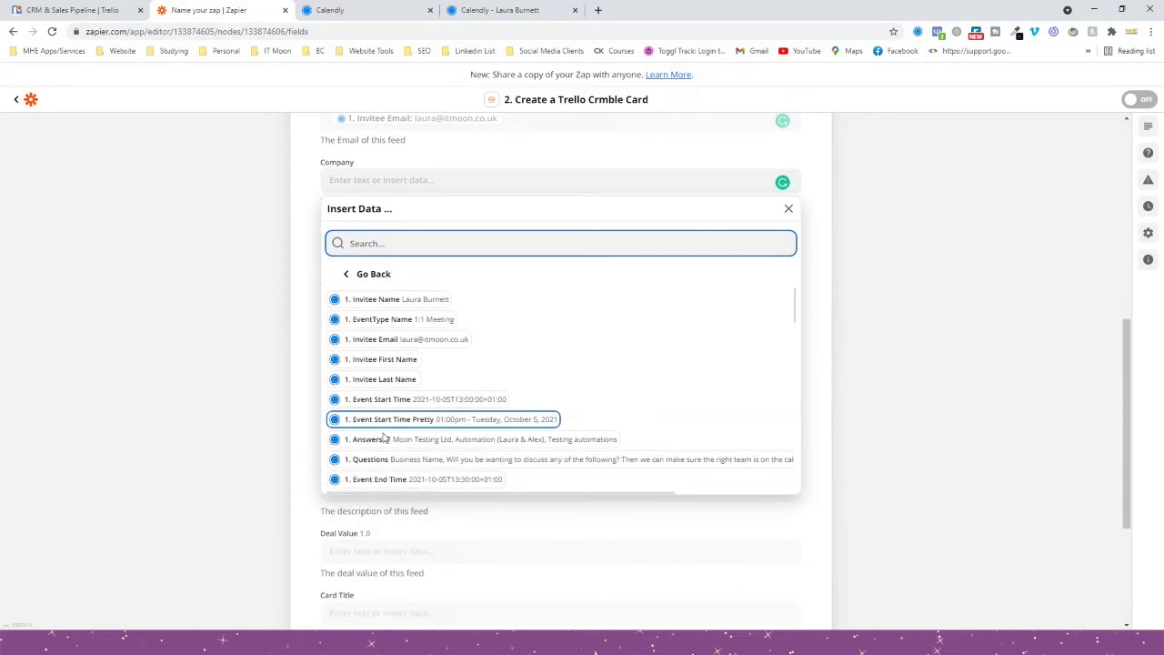
scroll(483, 414, "down", 2)
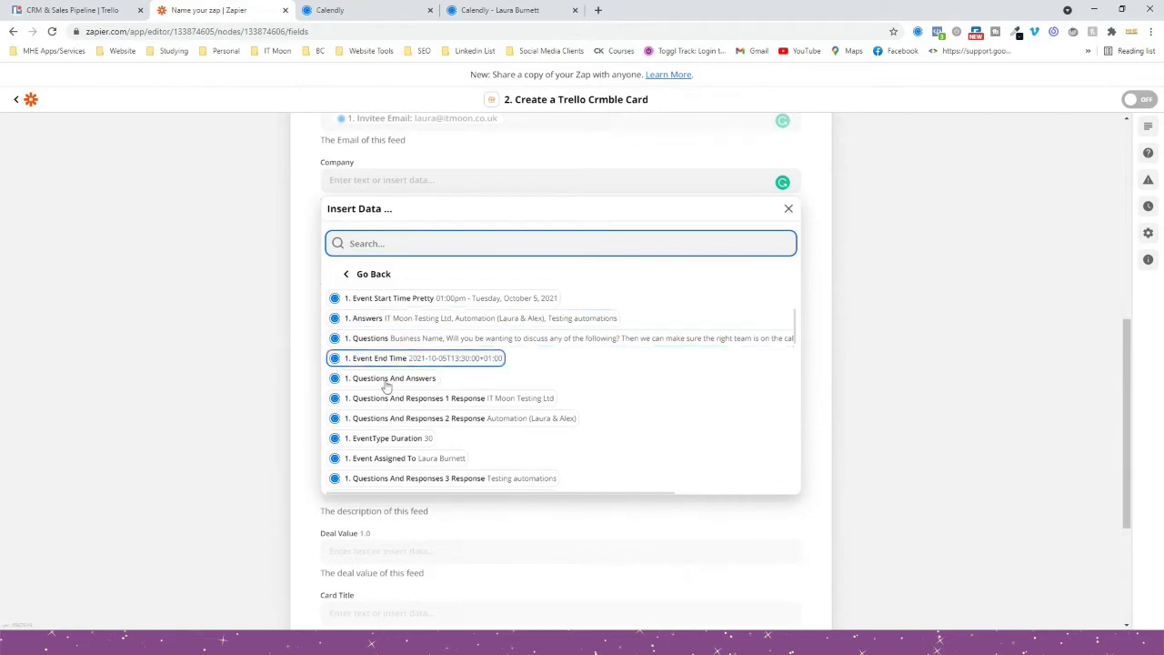
left_click(539, 408)
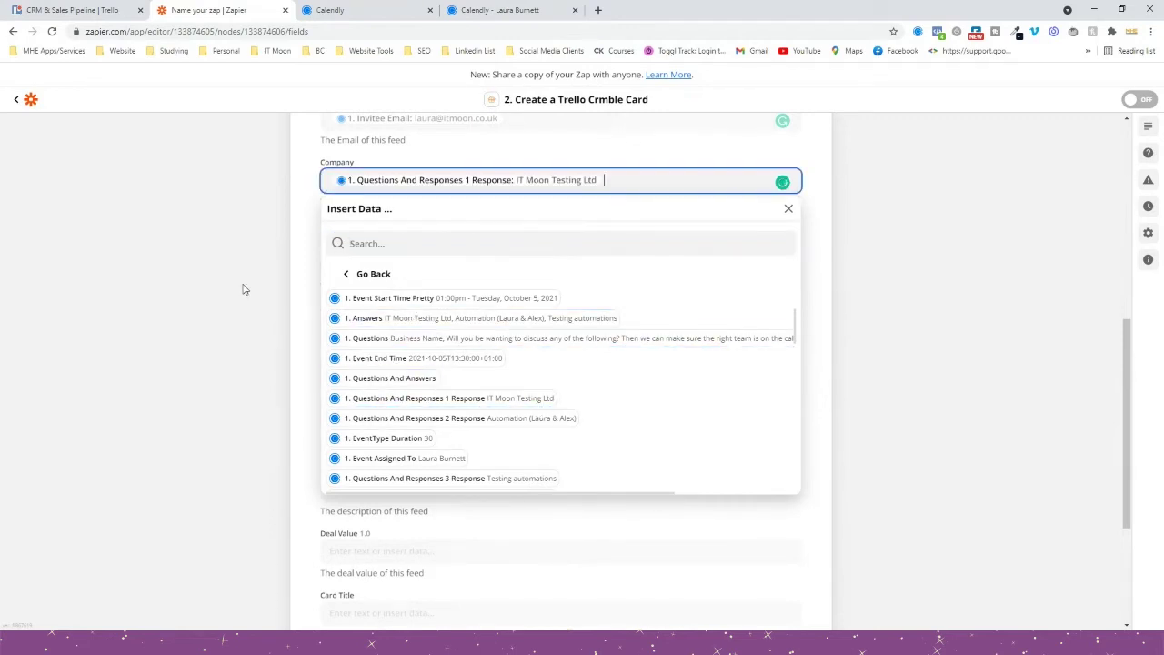
left_click(187, 272)
scroll(187, 271, "up", 2)
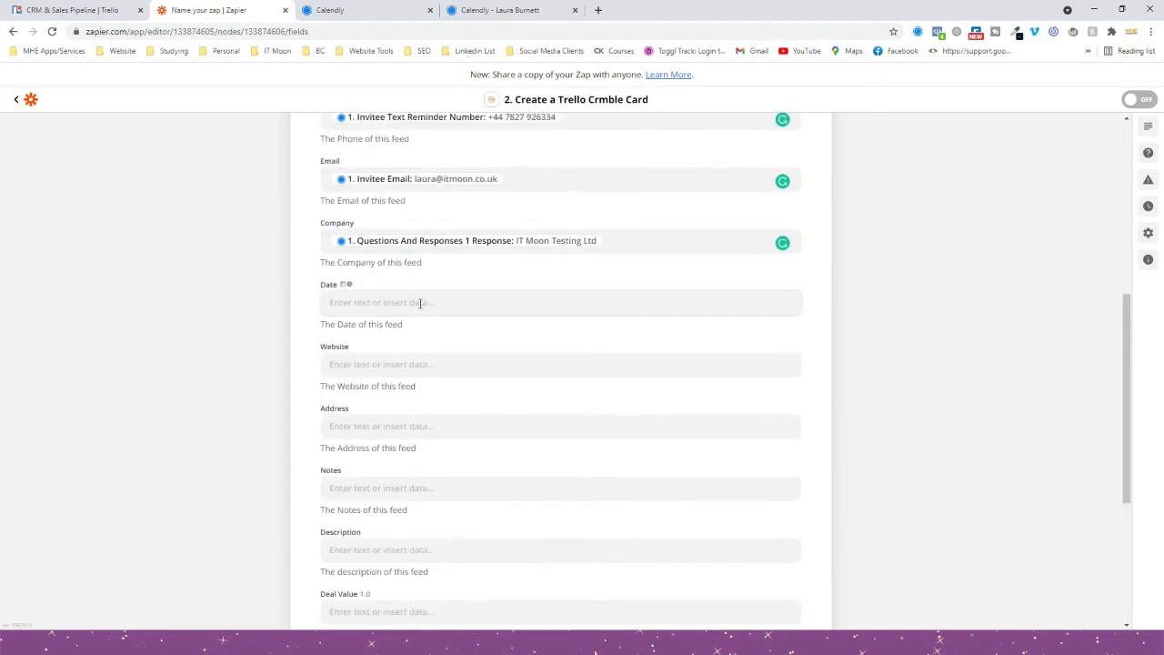
scroll(404, 280, "down", 1)
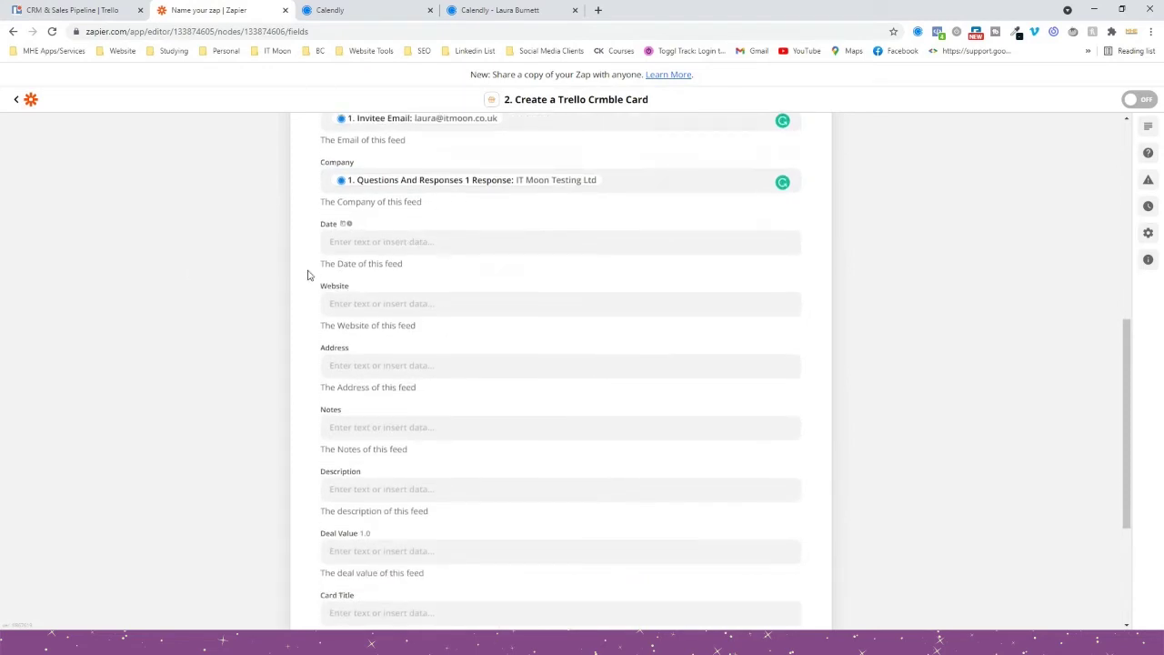
Fill the Date field with the Zap Meta Human Now timestamp.
left_click(373, 245)
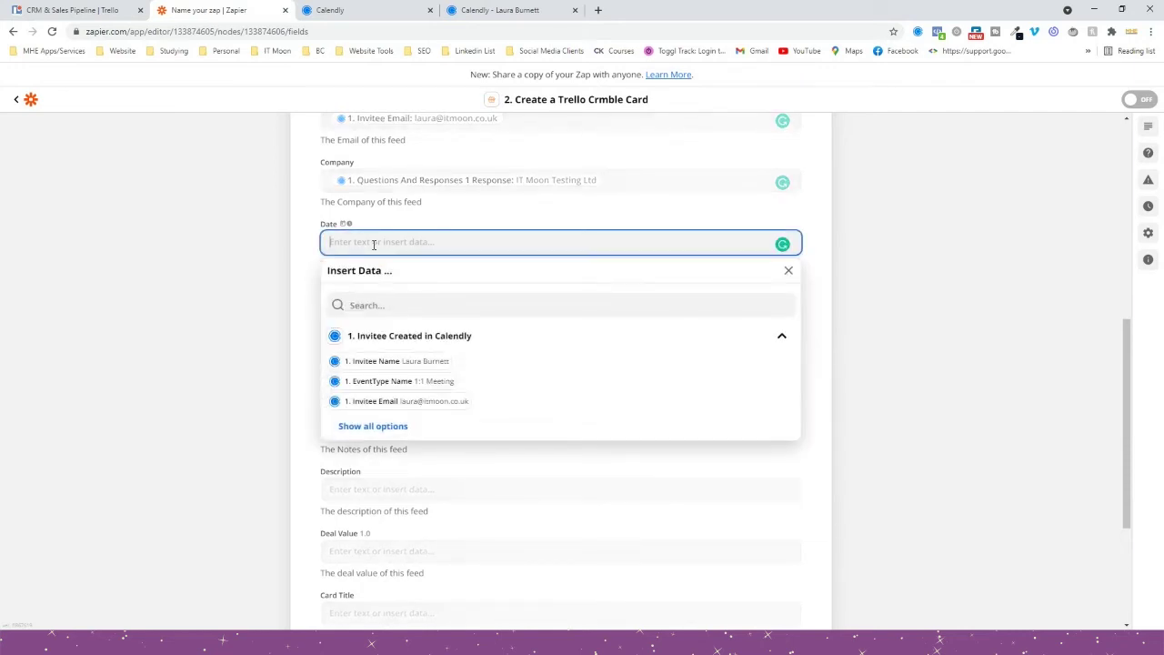
left_click(392, 309)
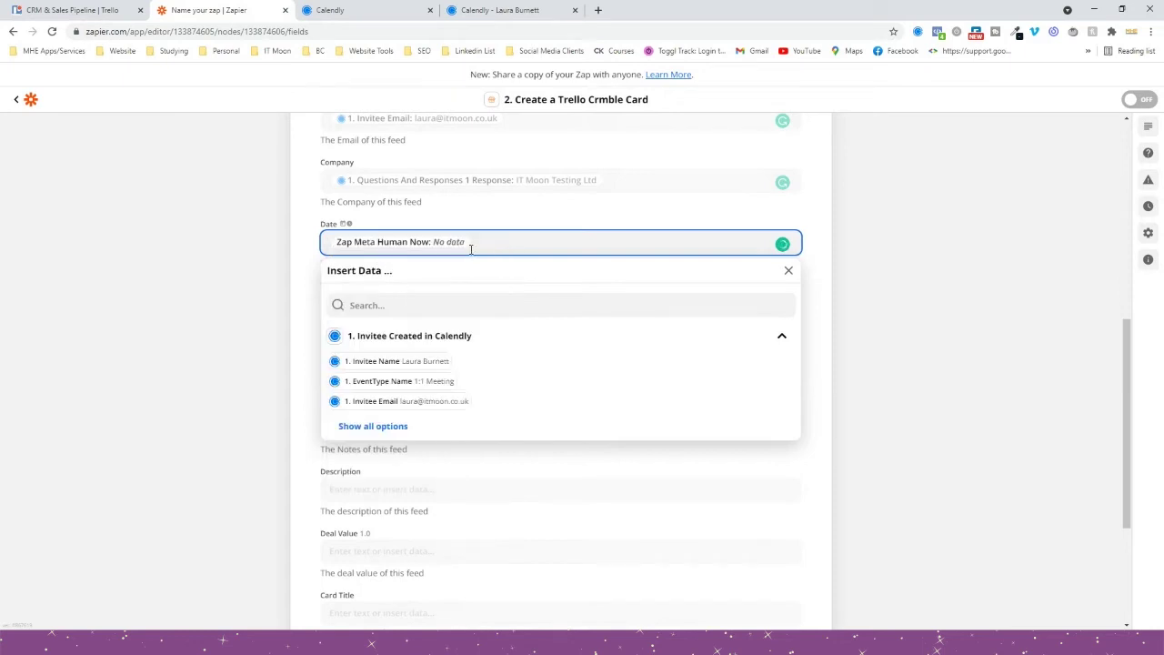
key("super+v")
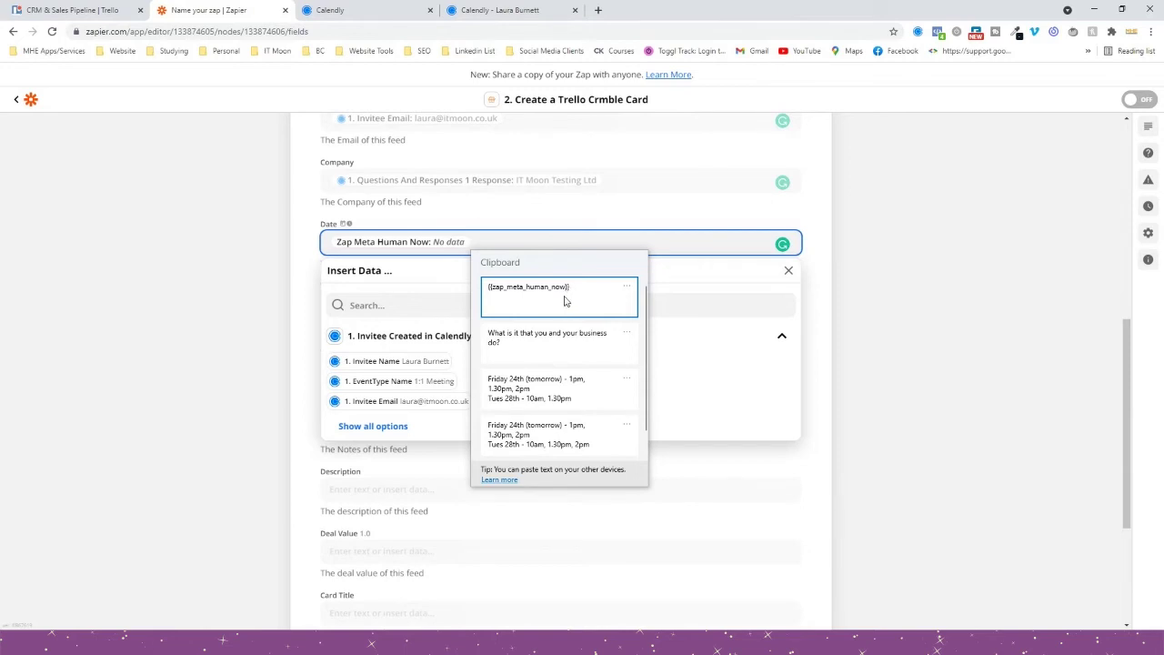
key("Escape")
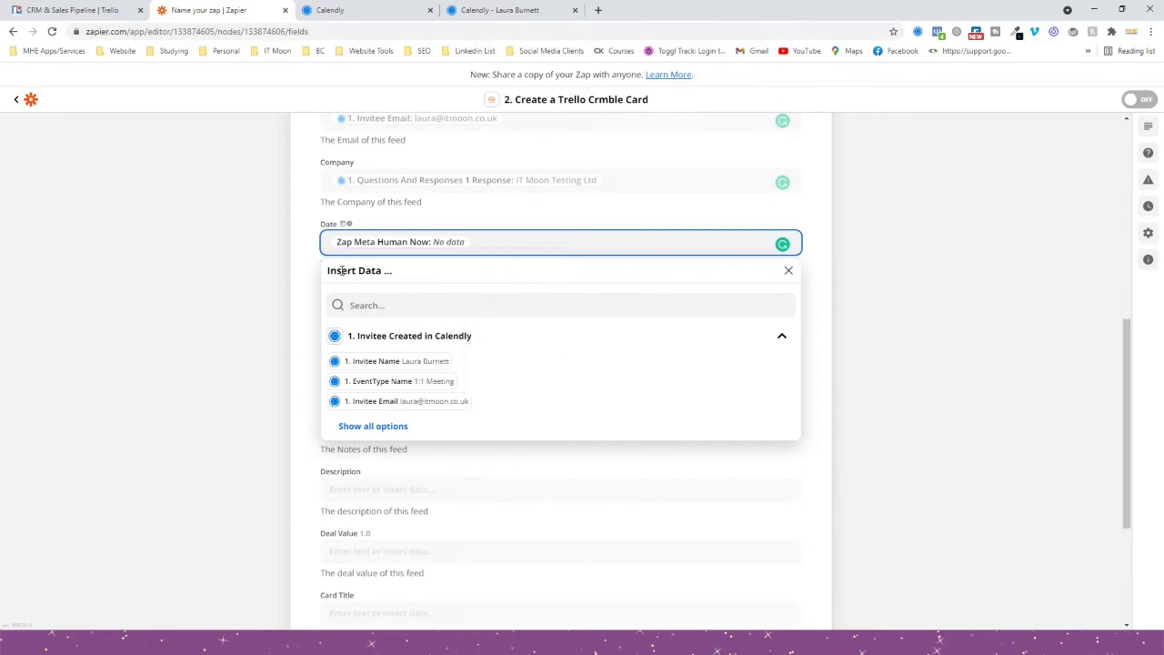
left_click(247, 281)
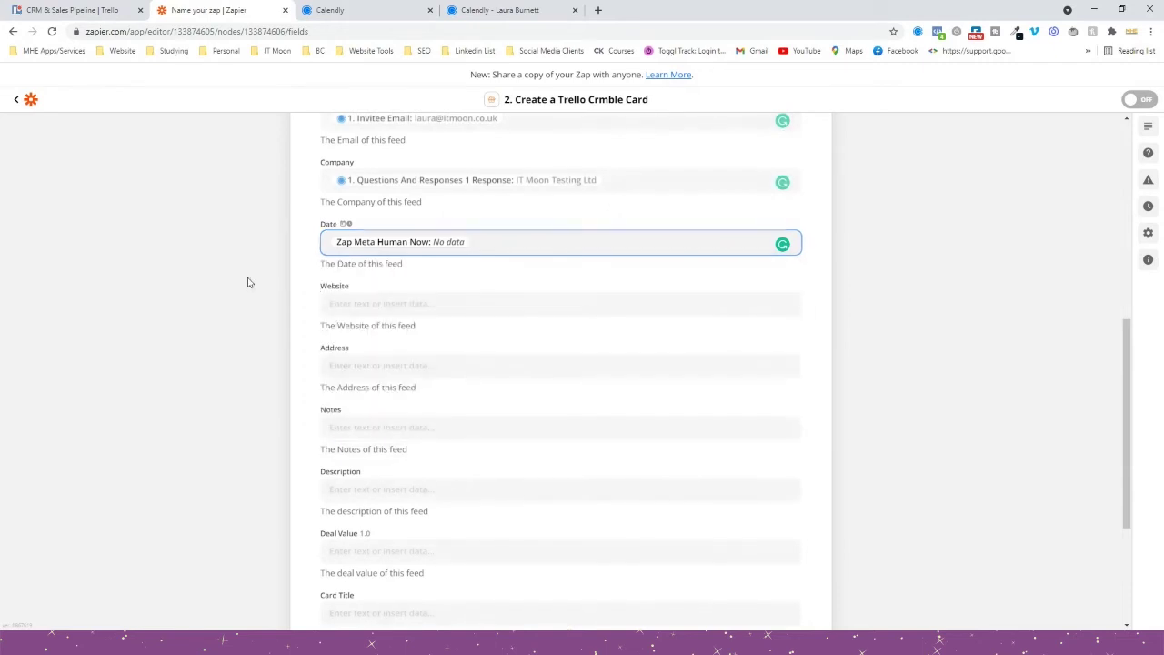
scroll(407, 244, "down", 1)
Begin mapping the Website field by listing all available Calendly data.
left_click(403, 242)
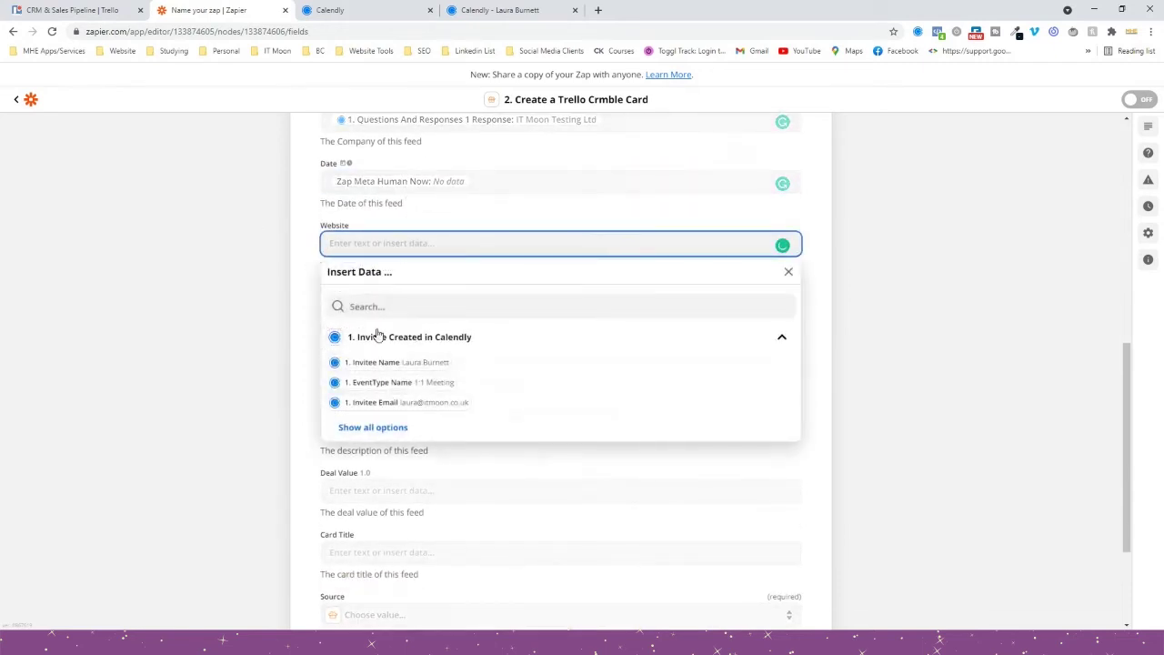
left_click(372, 428)
scroll(390, 418, "down", 3)
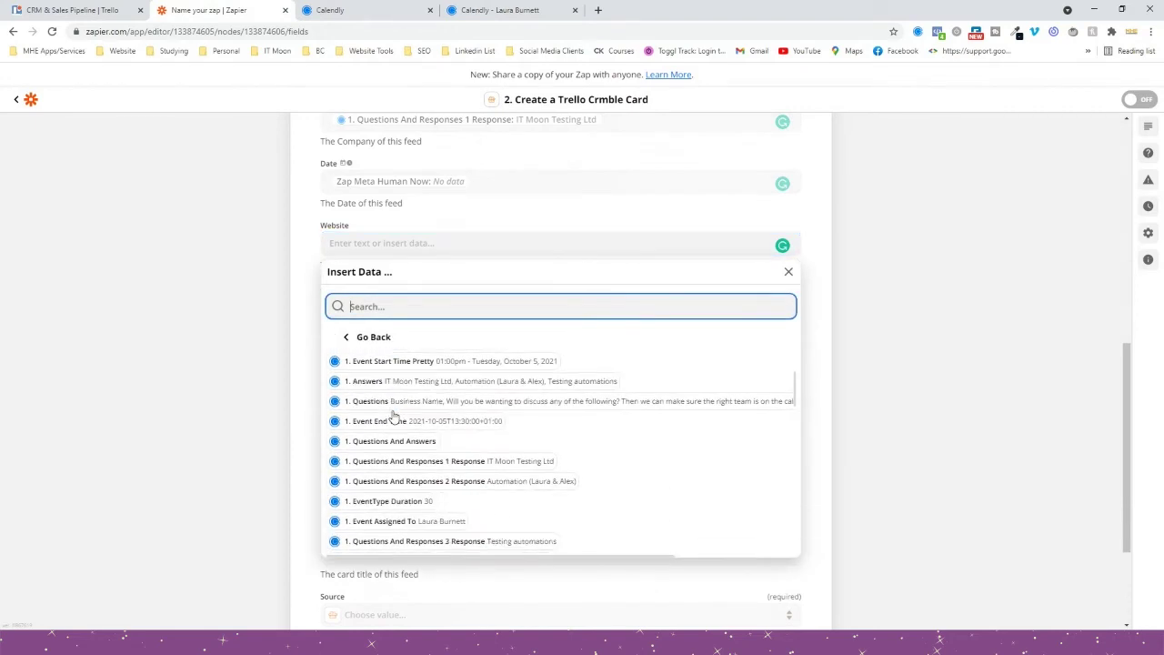
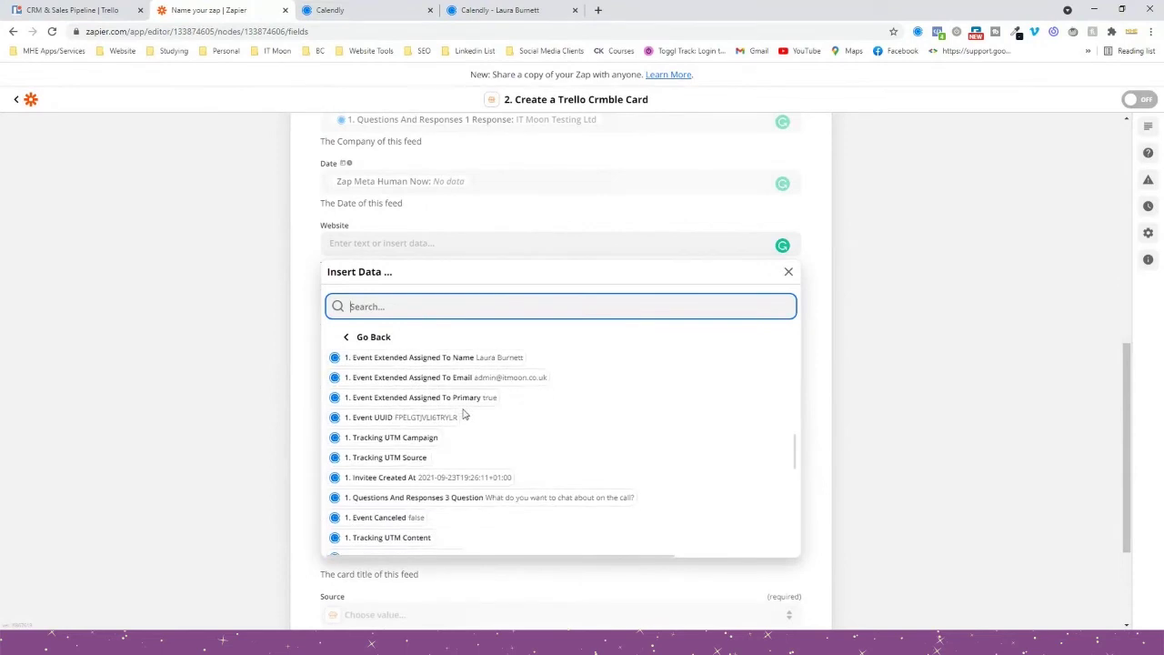
Leave Website empty and enter 'Booked a call via Calendly for a 1:1 meeting.' as the card Notes.
left_click(128, 370)
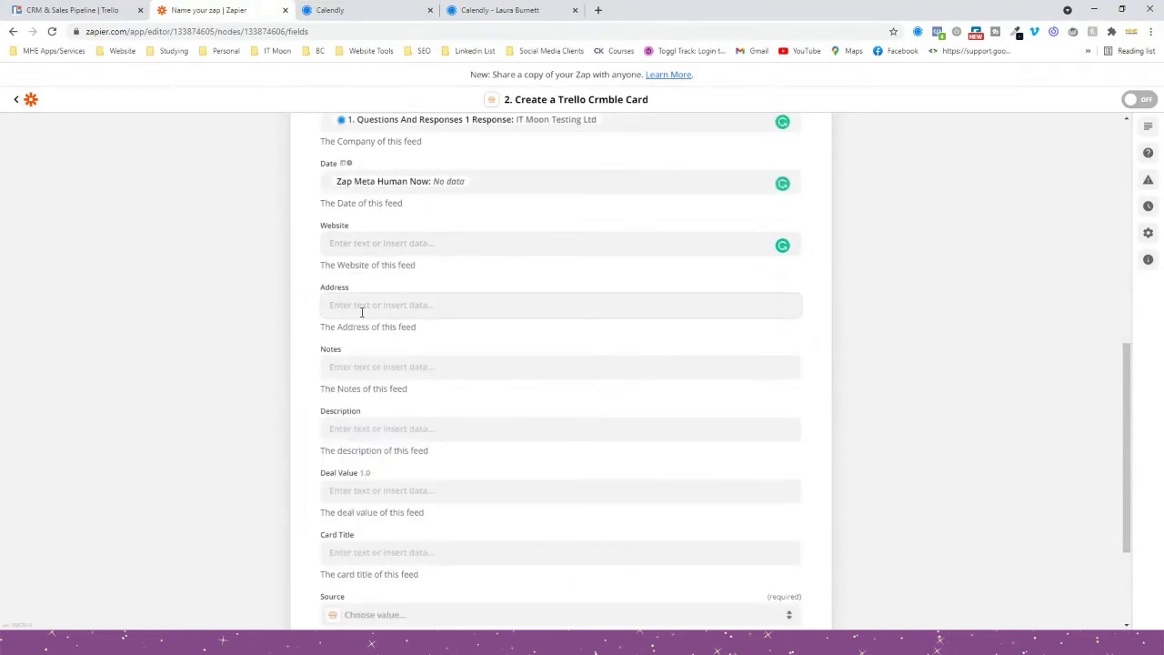
scroll(361, 312, "down", 1)
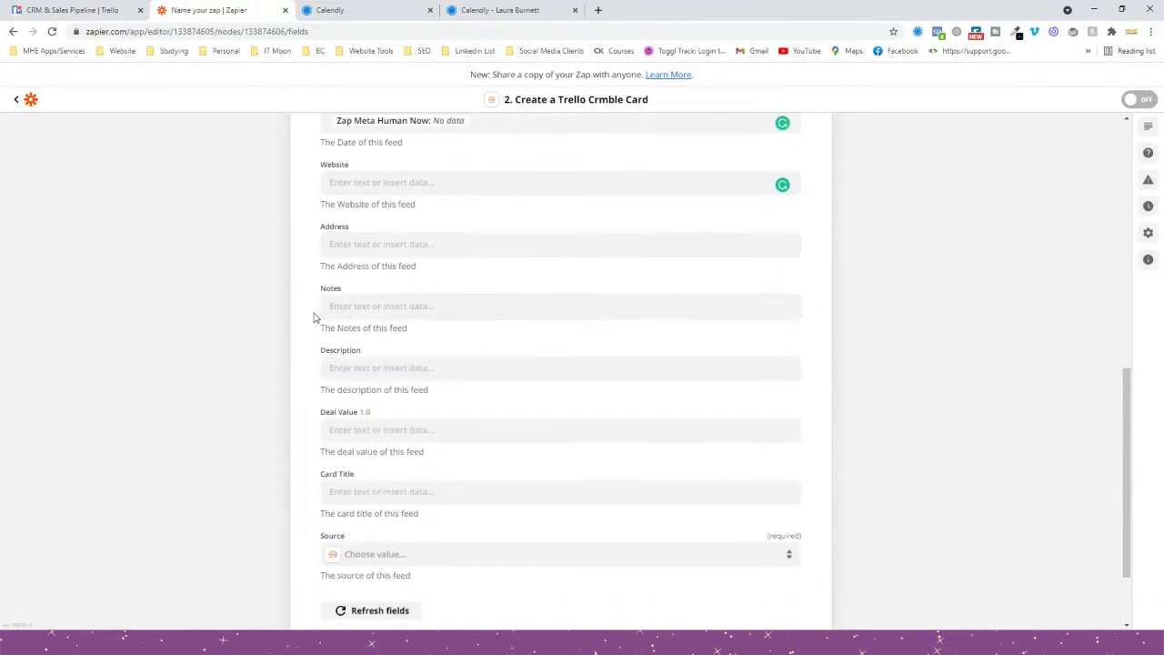
left_click(410, 309)
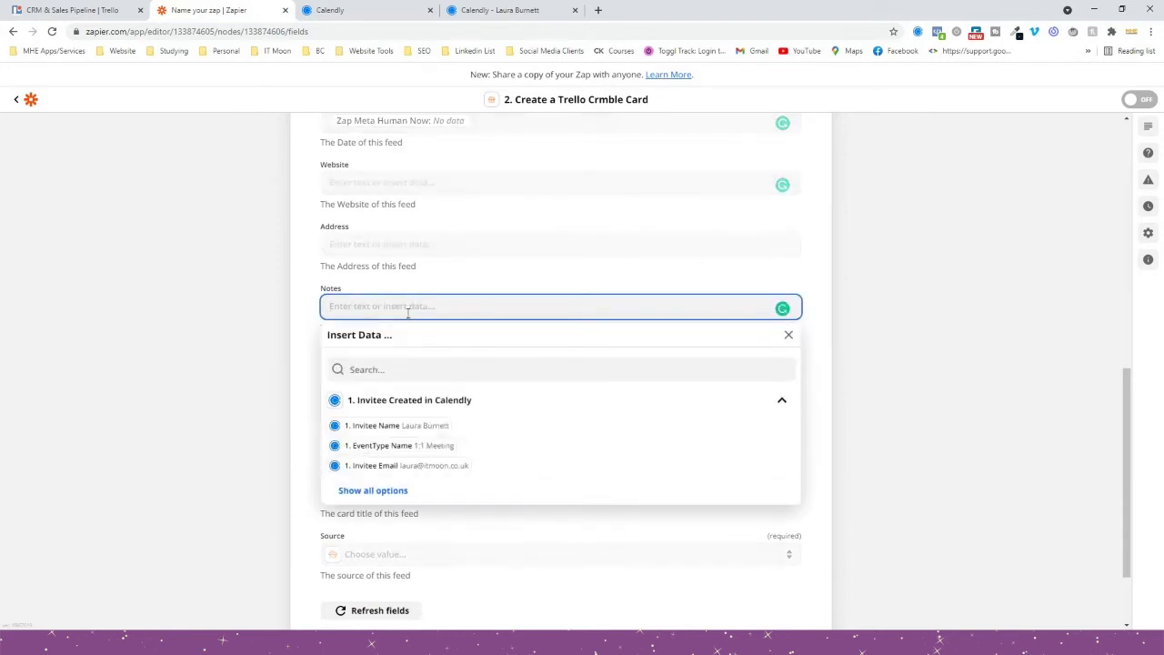
type("Booked a call via Calendly for a 1:1 mee")
type("ting.")
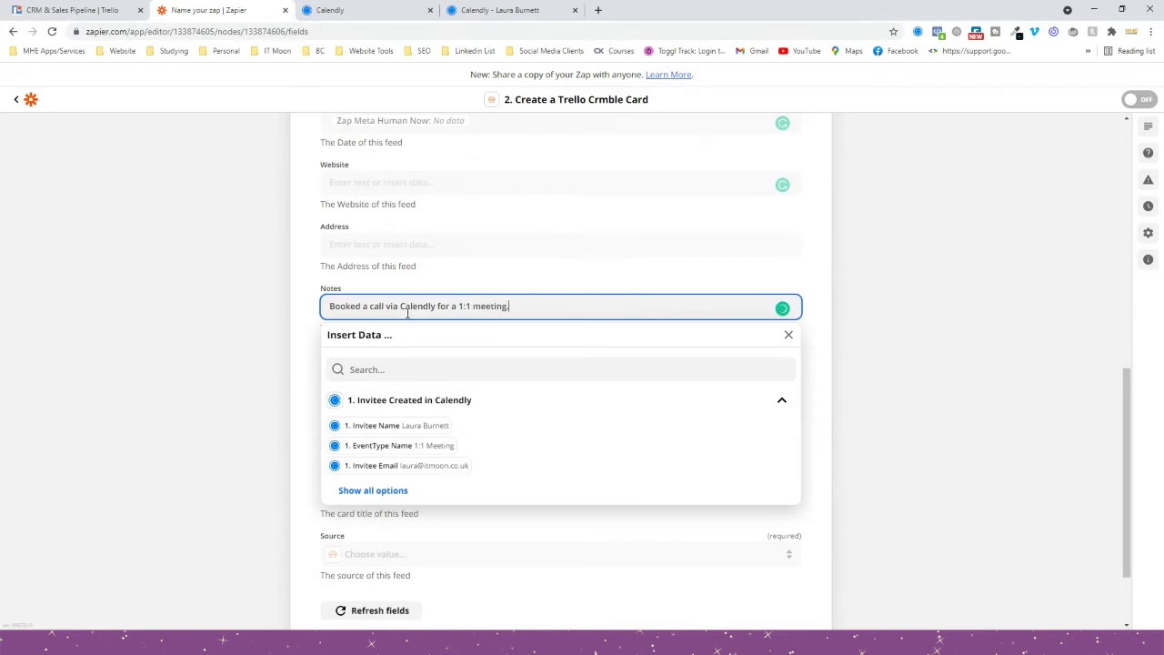
left_click(125, 416)
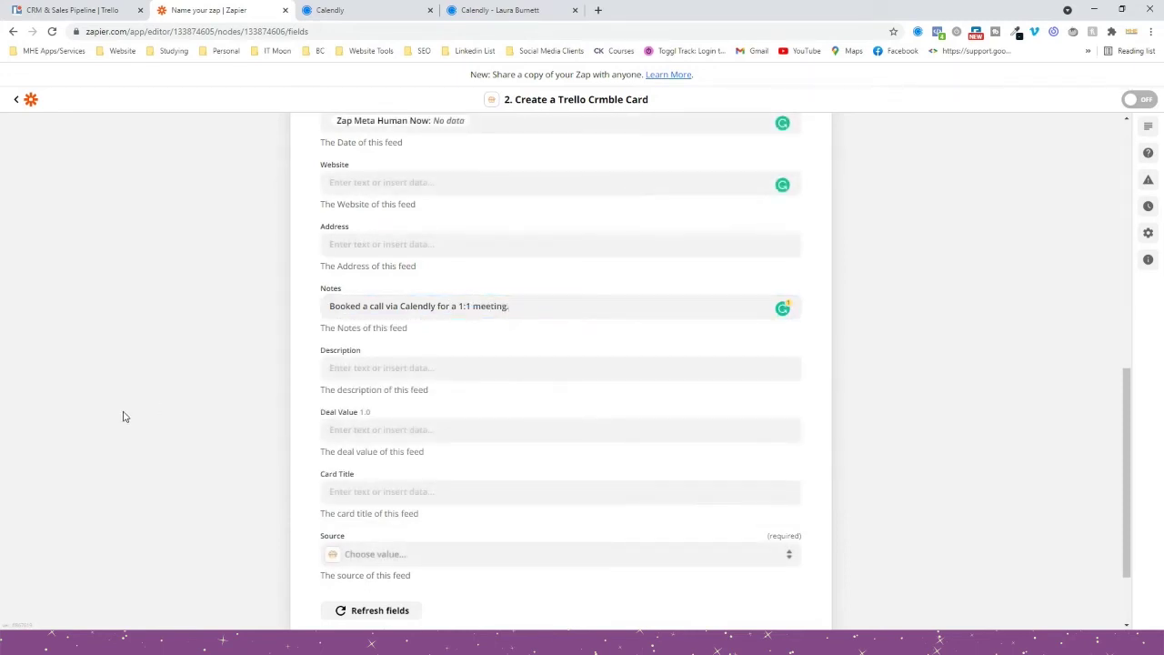
scroll(128, 415, "down", 1)
left_click(395, 307)
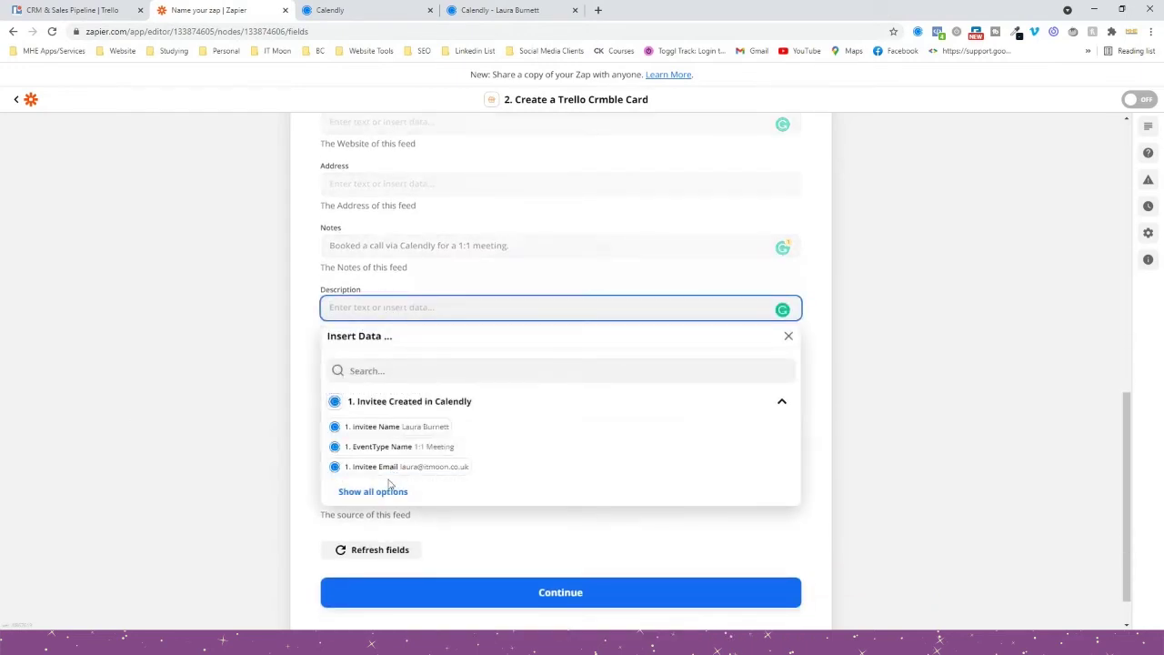
Insert the second Calendly booking question and its response into Description, each on its own line.
left_click(385, 490)
scroll(393, 481, "down", 1)
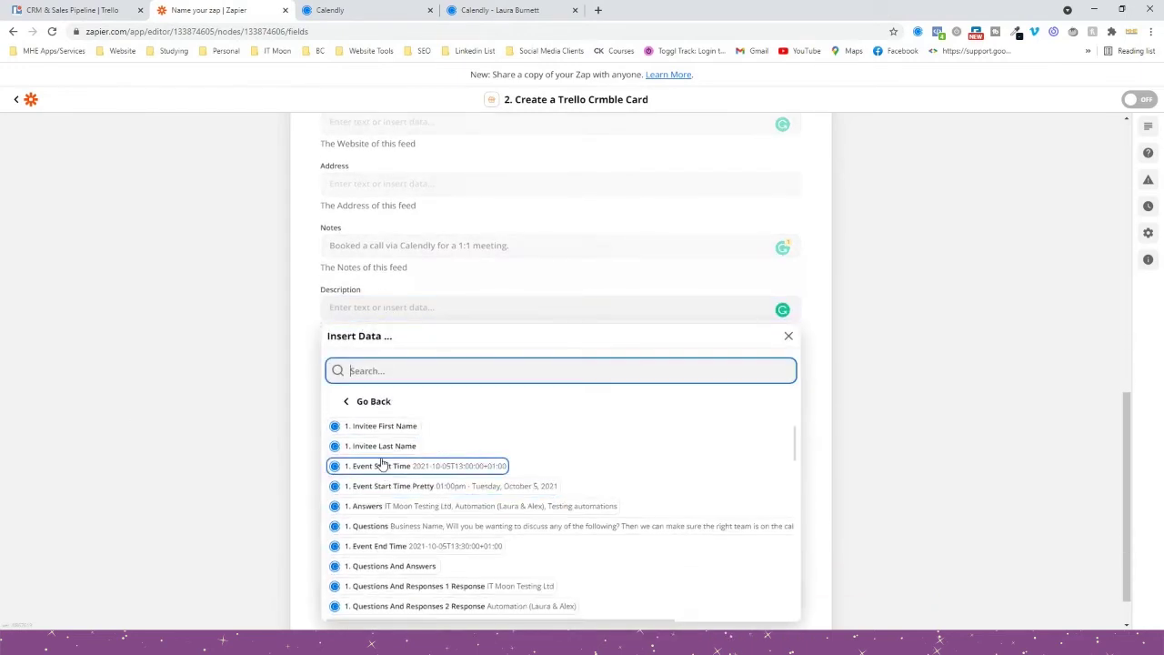
scroll(389, 472, "down", 2)
scroll(382, 464, "down", 3)
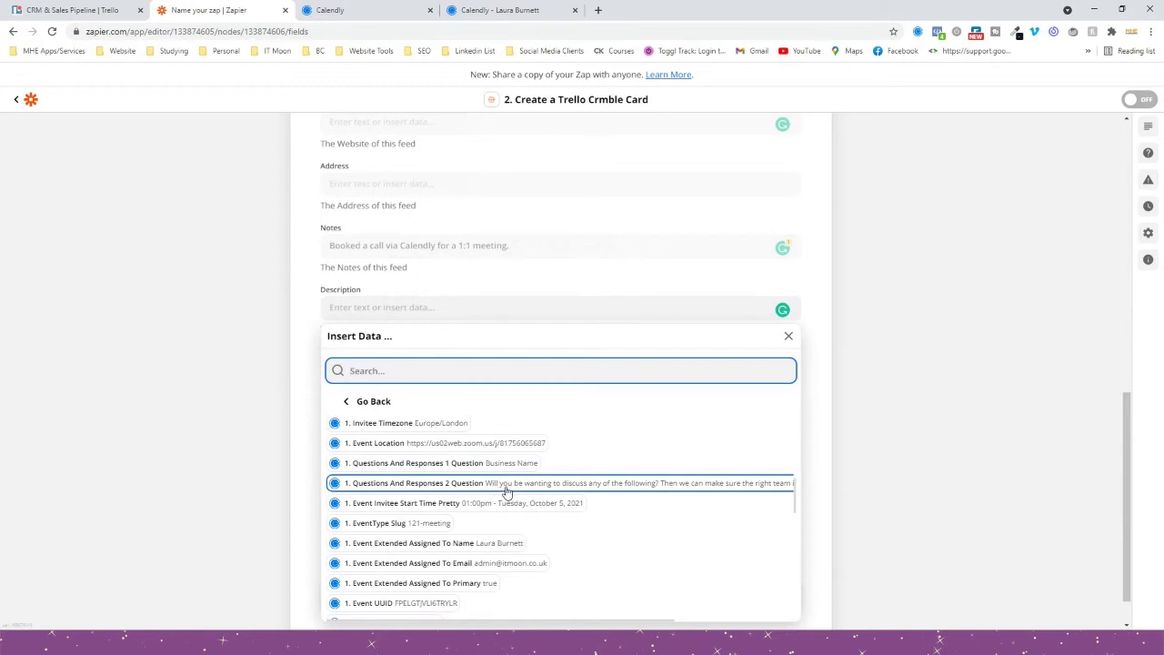
left_click(507, 492)
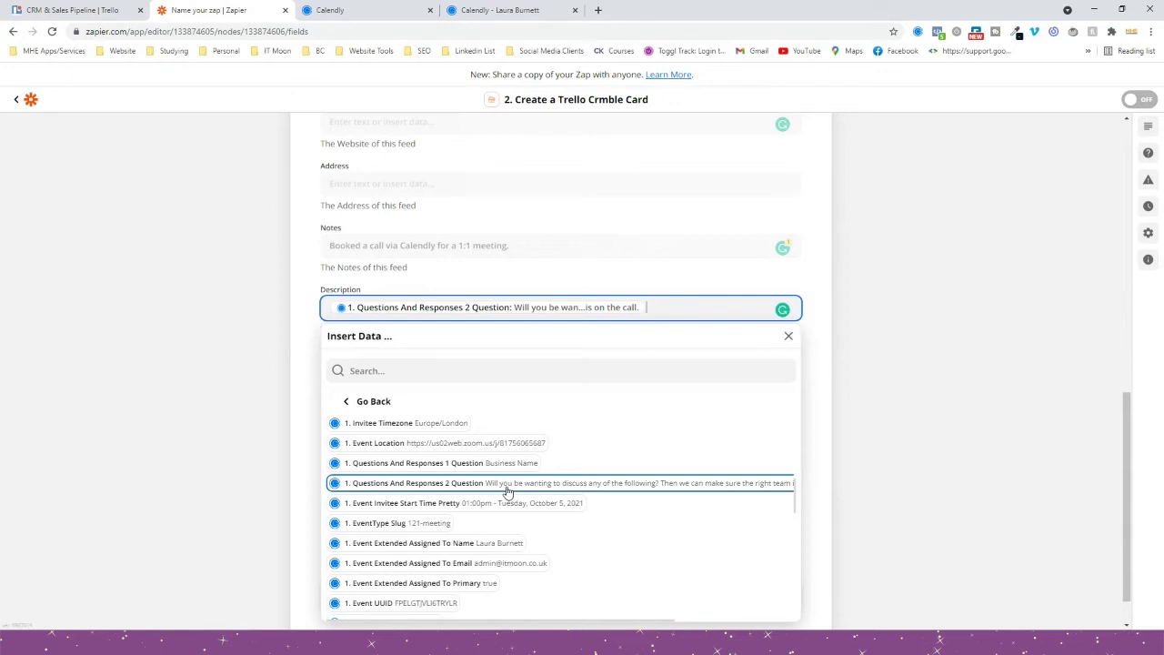
key("Return")
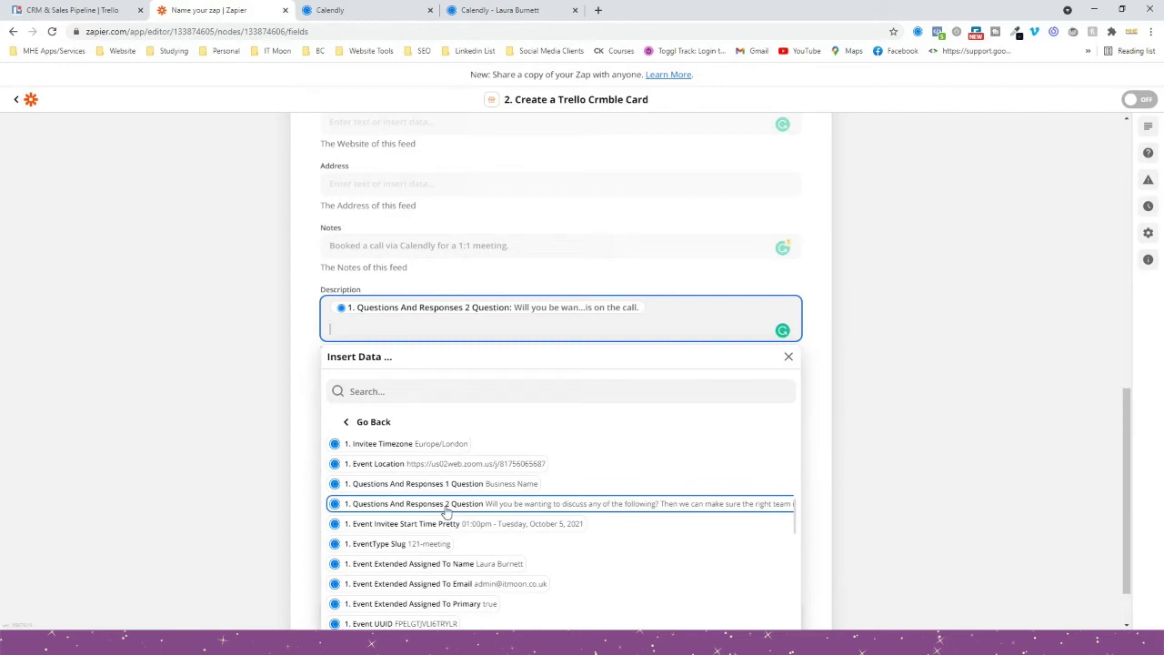
scroll(446, 512, "down", 4)
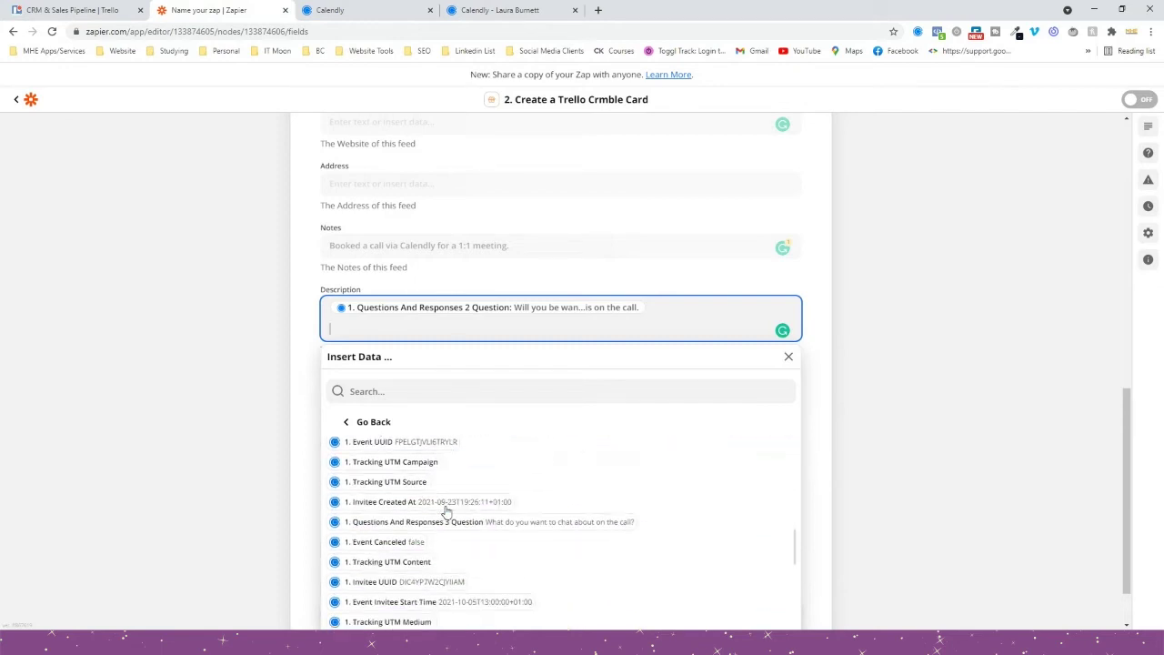
scroll(446, 512, "down", 3)
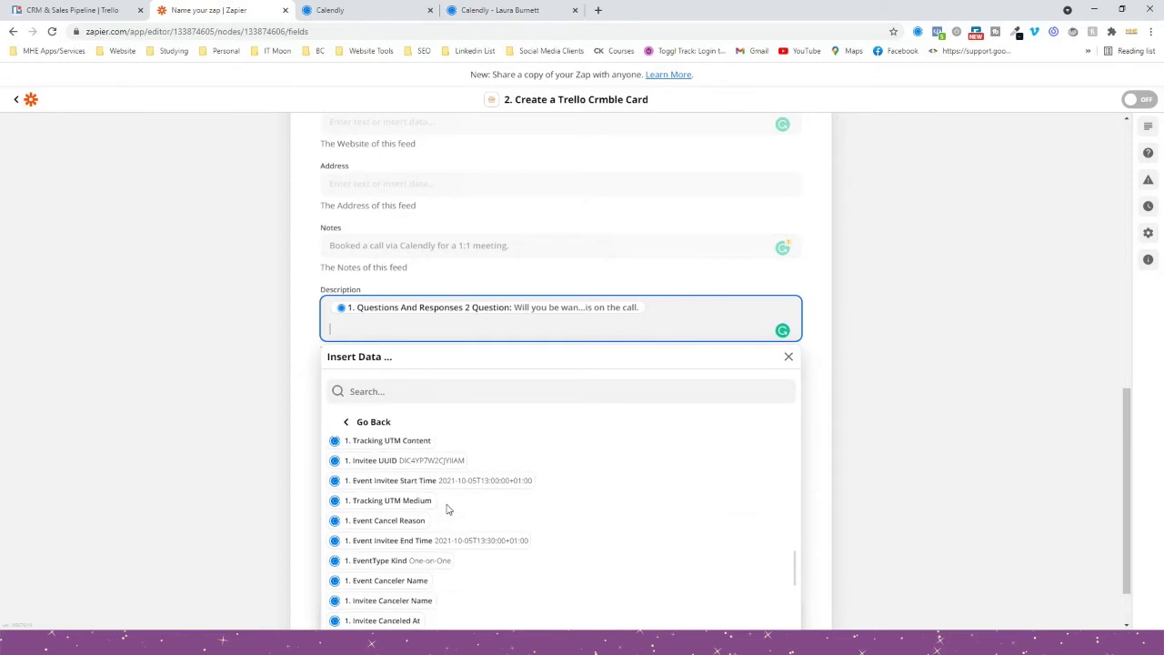
scroll(448, 512, "up", 3)
scroll(452, 507, "up", 5)
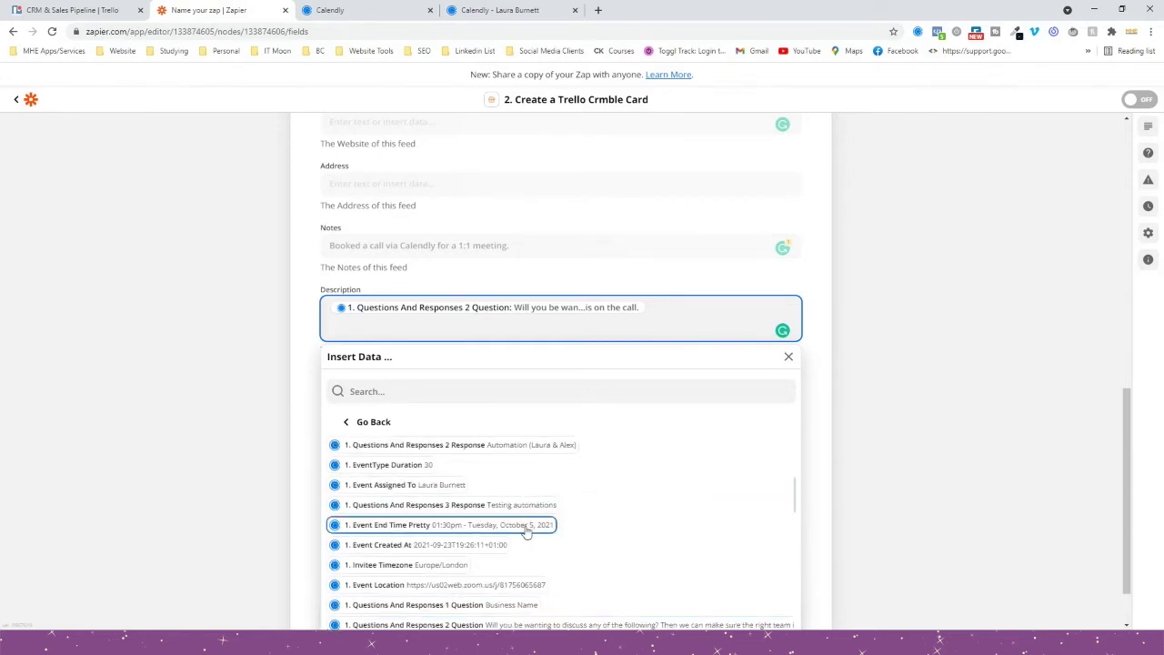
scroll(473, 525, "up", 3)
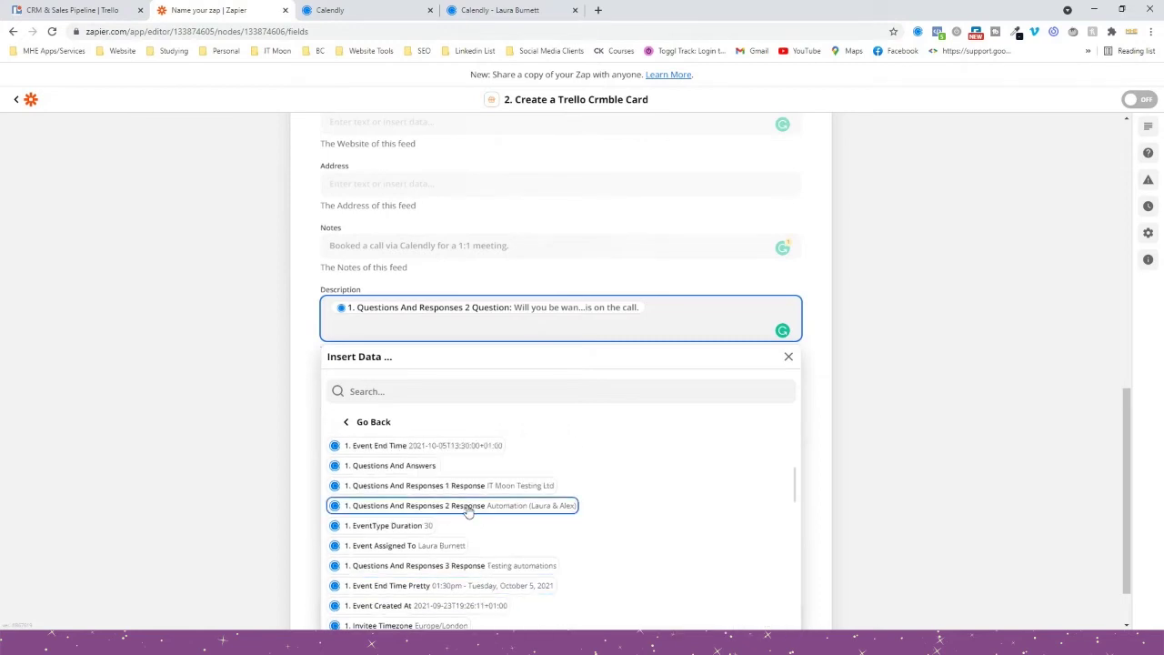
left_click(503, 511)
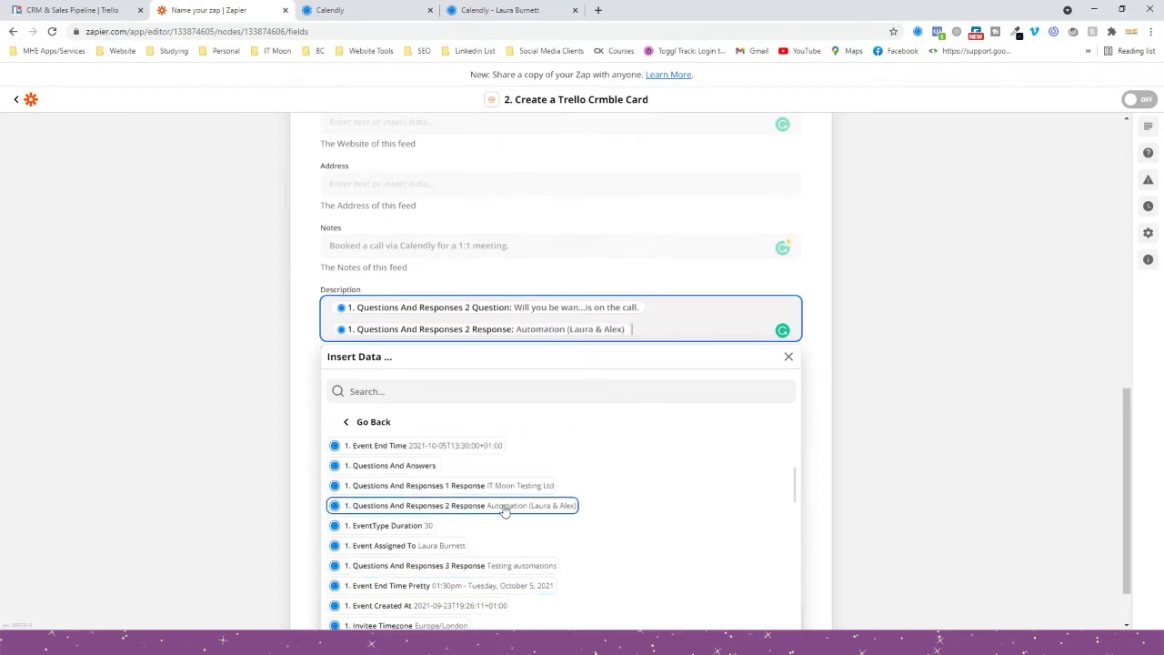
key("Return")
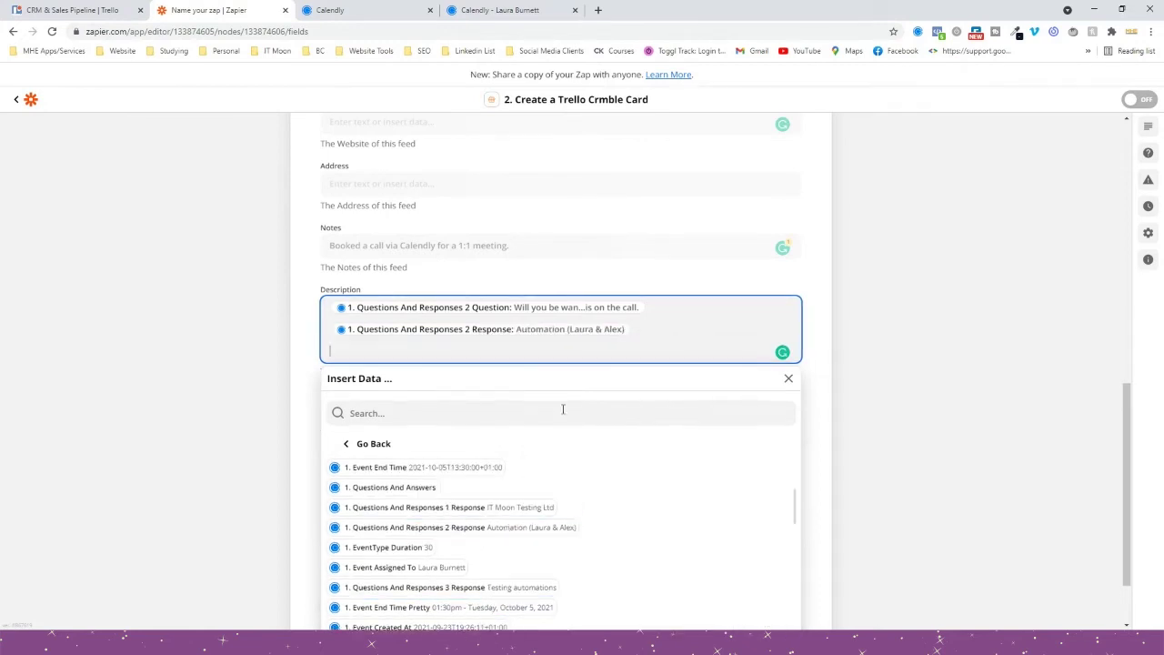
Insert the third booking question and its response on new lines in Description.
scroll(439, 543, "down", 3)
scroll(439, 543, "down", 3)
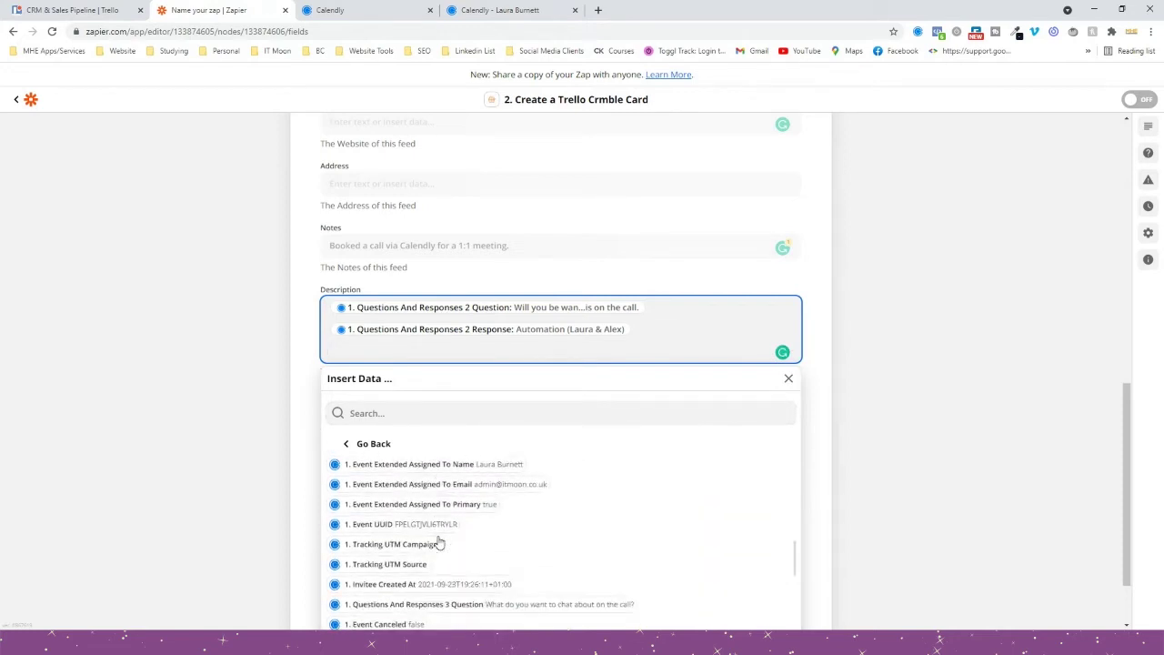
scroll(437, 543, "down", 1)
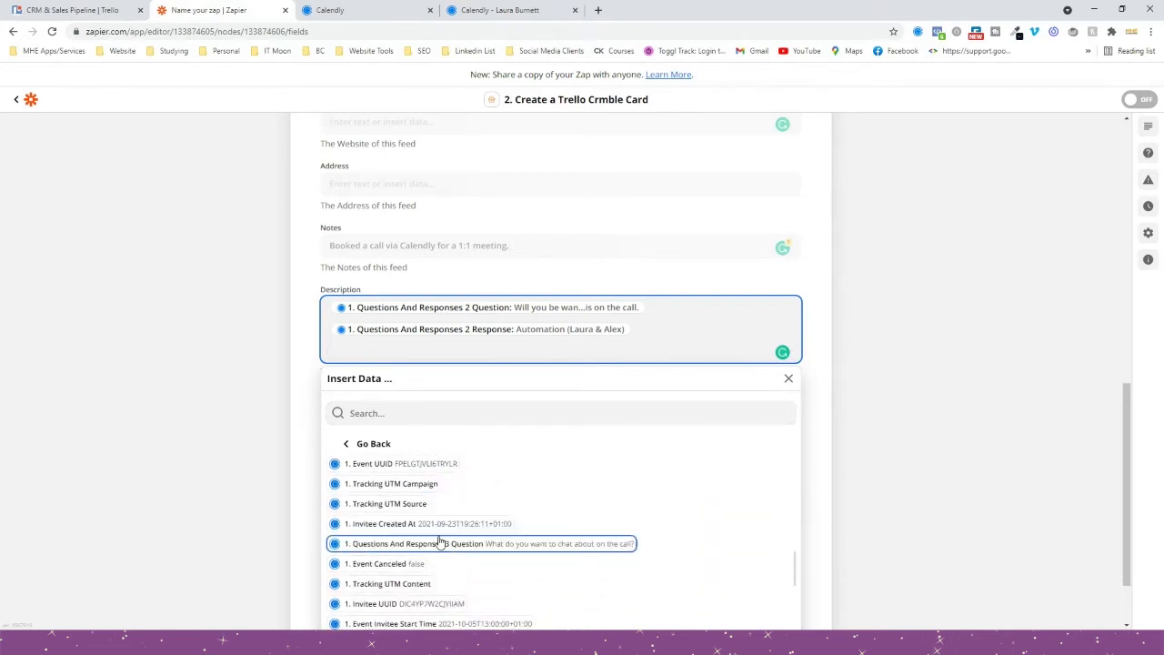
left_click(501, 550)
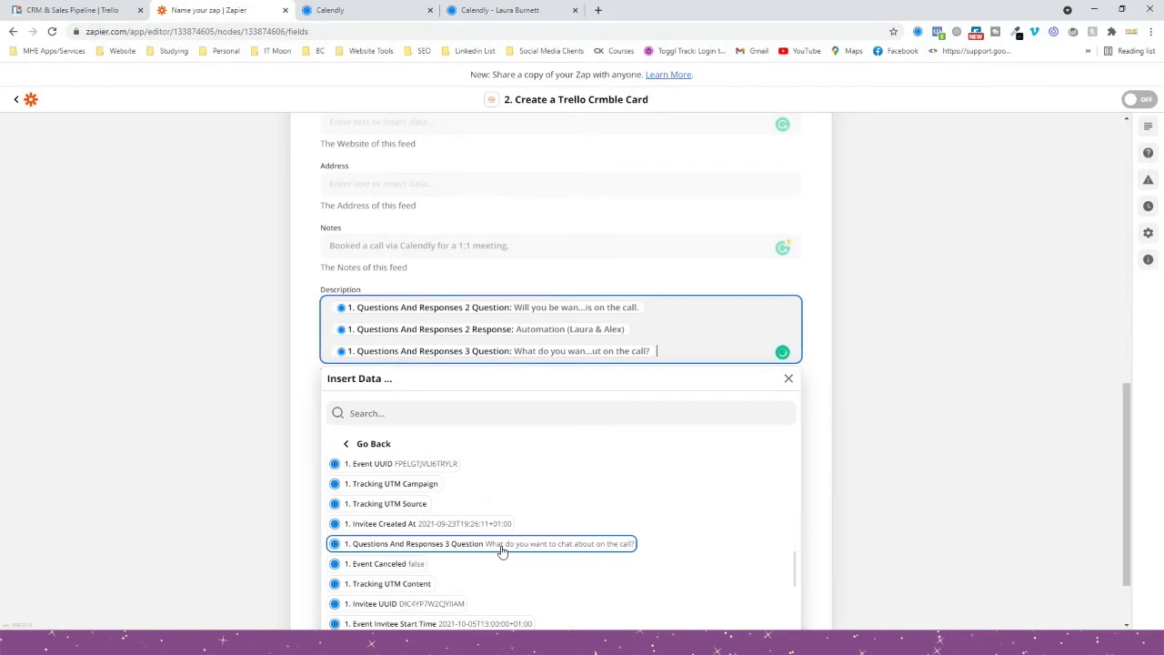
key("Return")
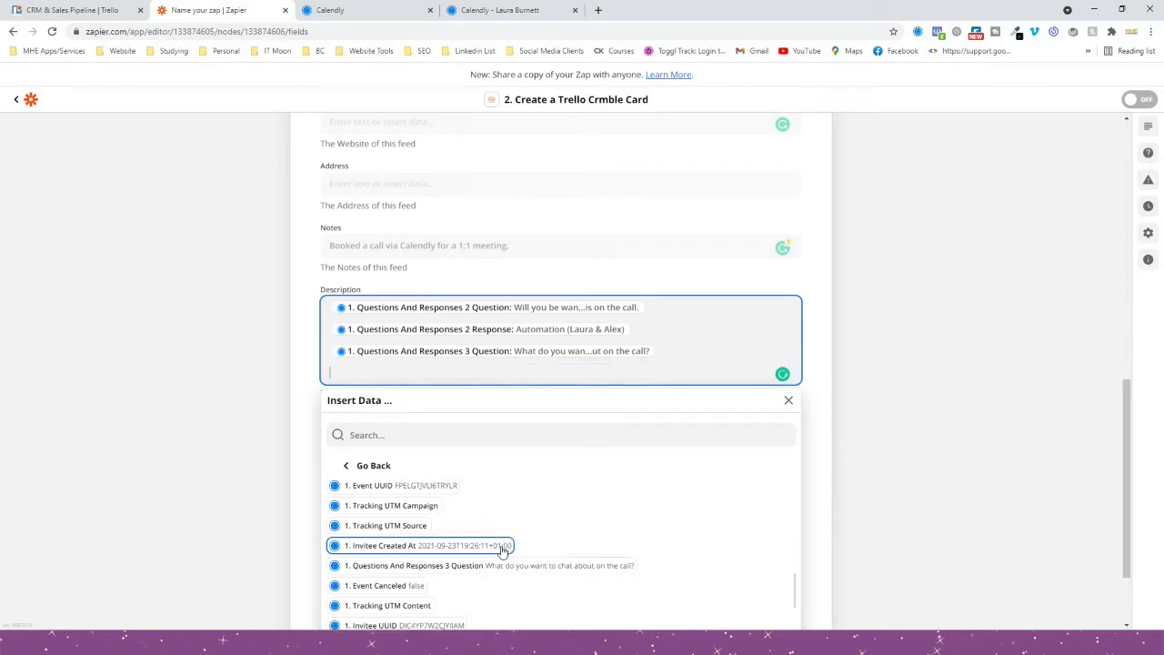
scroll(501, 550, "down", 5)
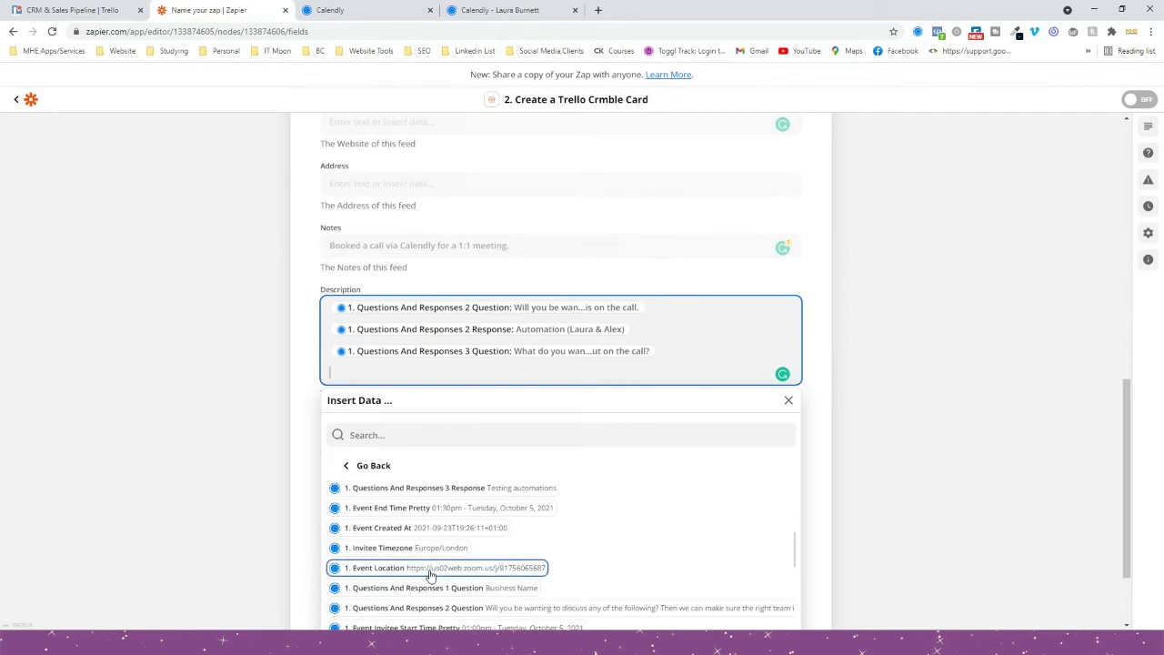
scroll(429, 575, "up", 2)
left_click(503, 550)
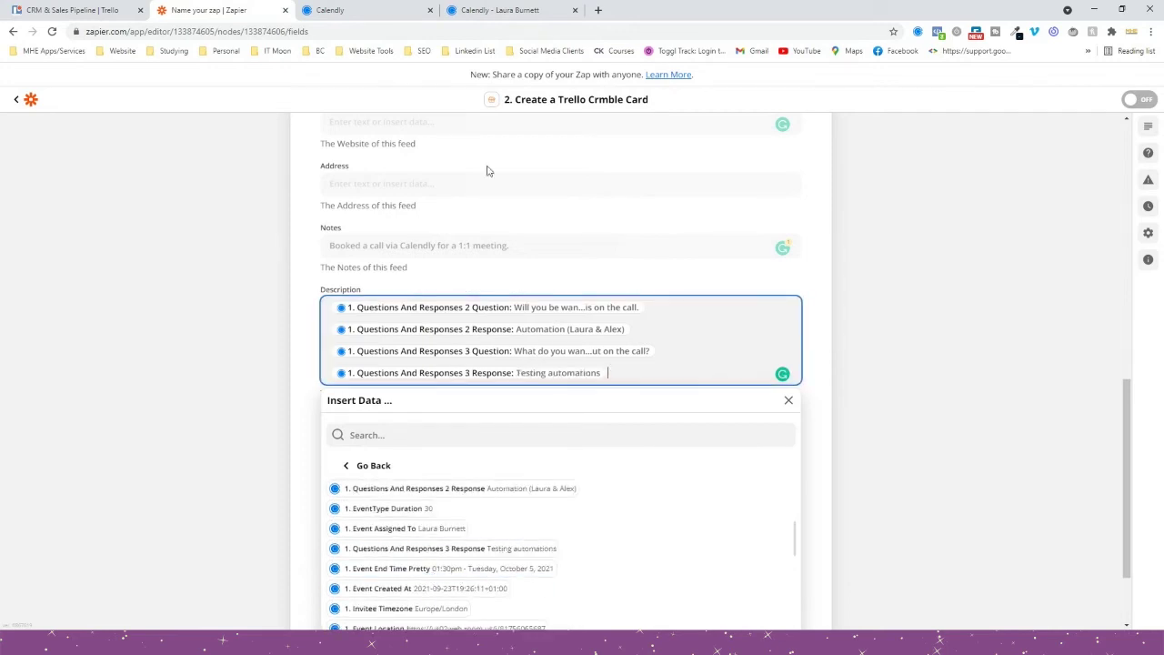
Check the booking form's questions in Calendly, then close the Description data list in Zapier.
left_click(382, 10)
scroll(356, 312, "down", 4)
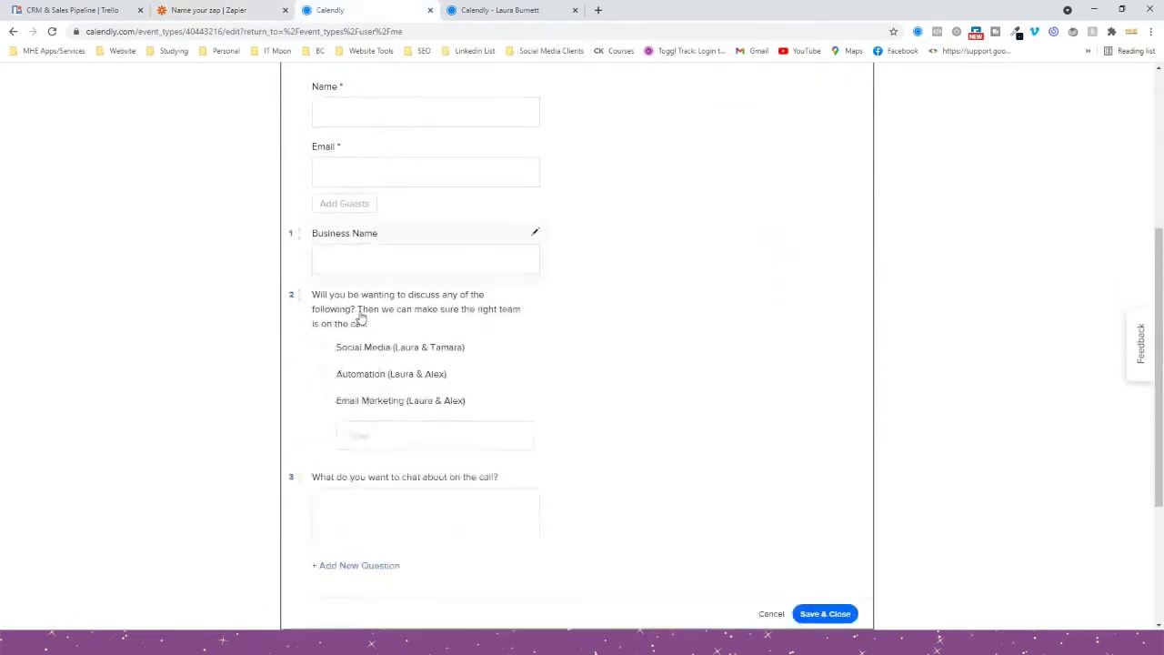
left_click(211, 10)
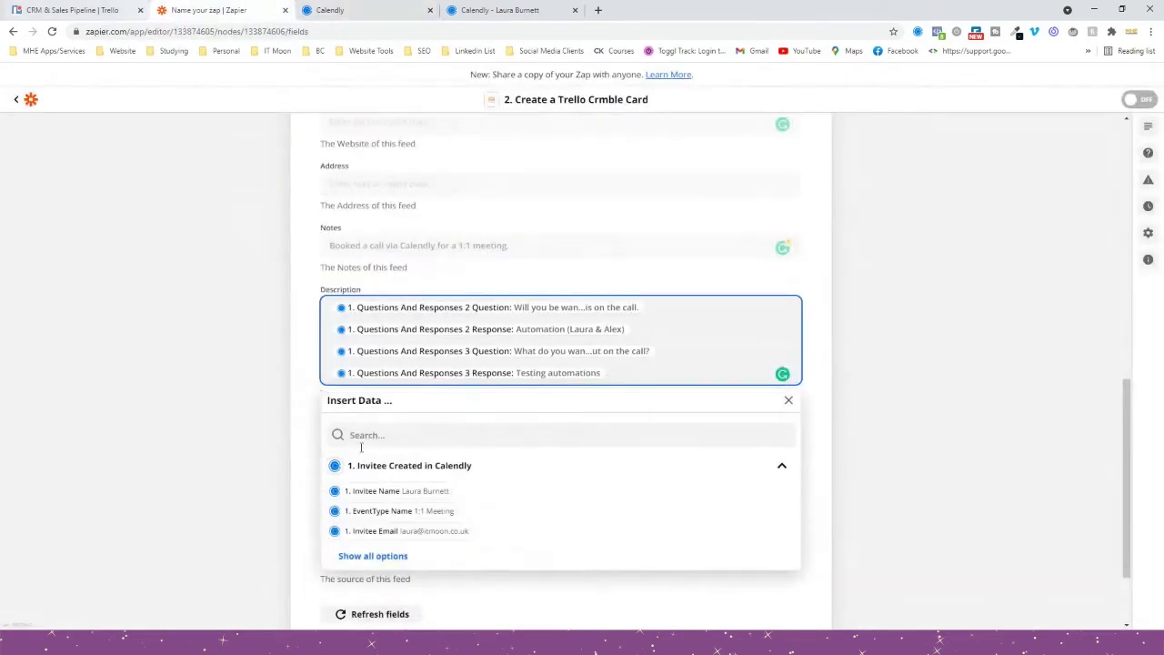
left_click(228, 436)
scroll(327, 419, "down", 1)
scroll(328, 419, "down", 1)
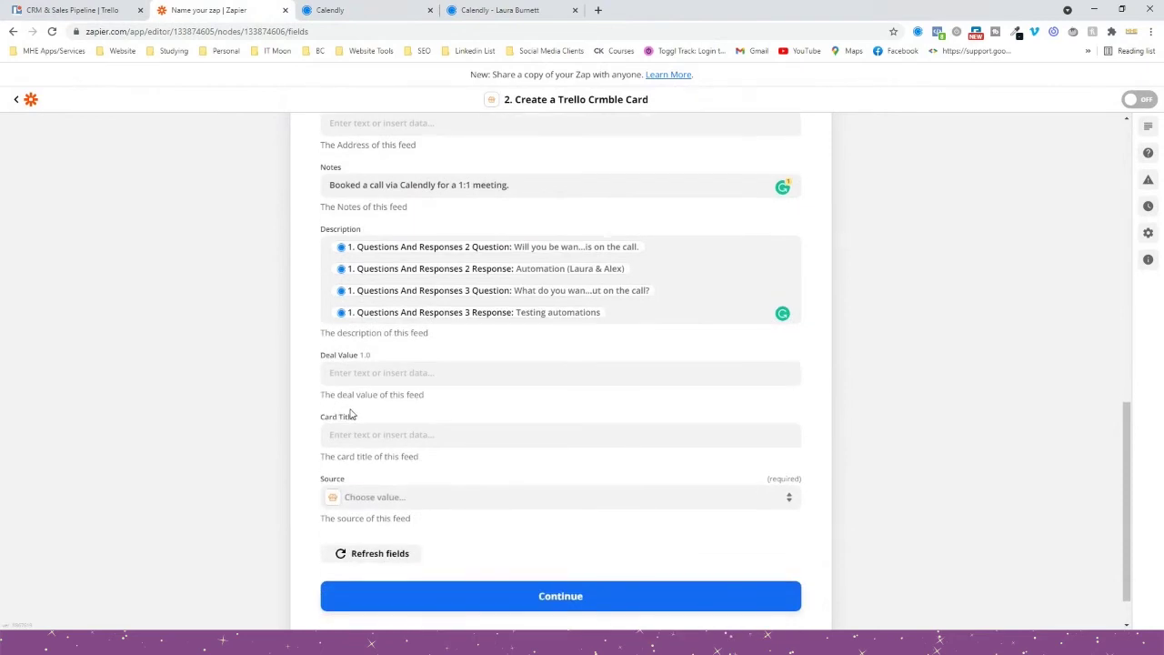
Build the Card Title from the invitee's name followed by the booked event type.
left_click(360, 437)
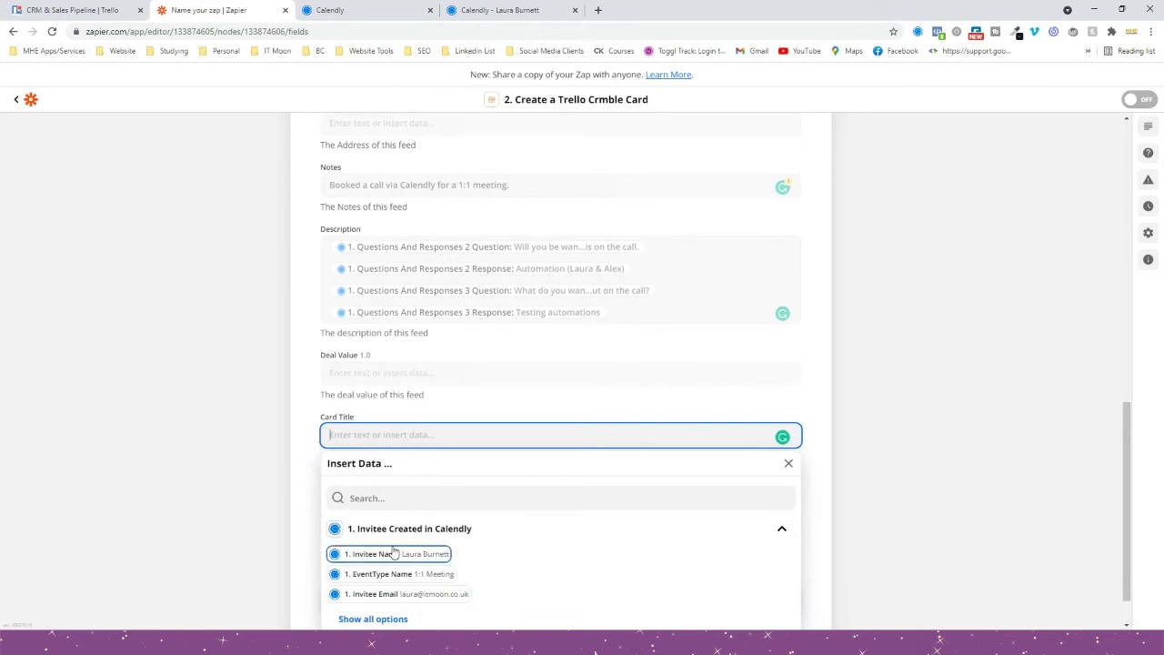
left_click(393, 552)
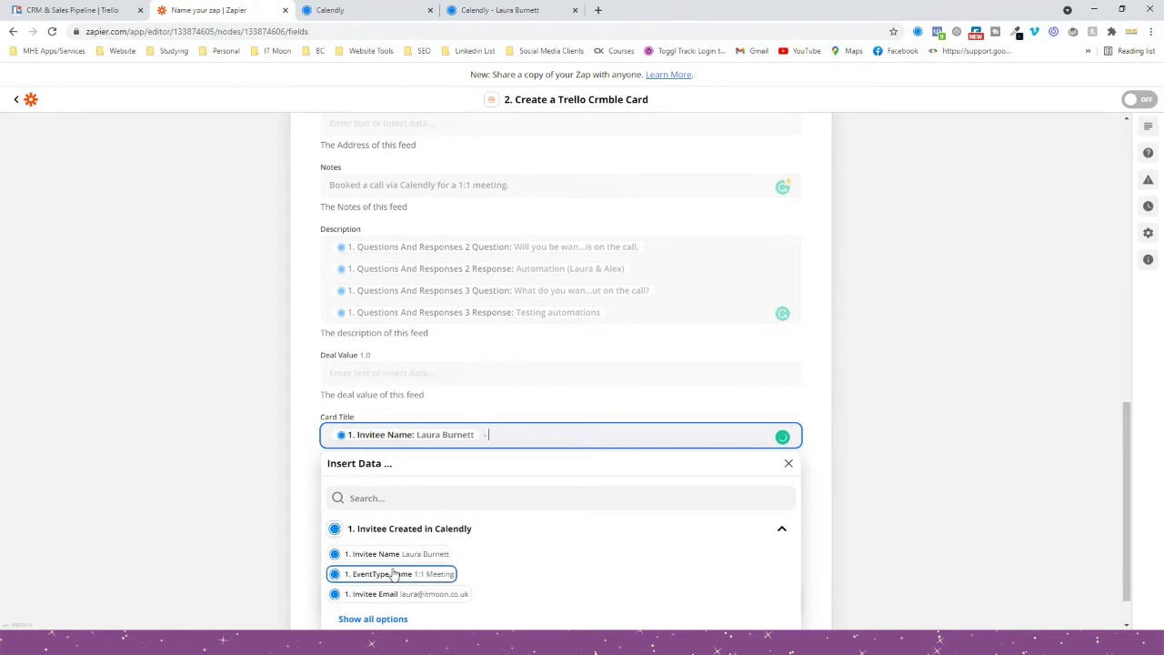
left_click(396, 573)
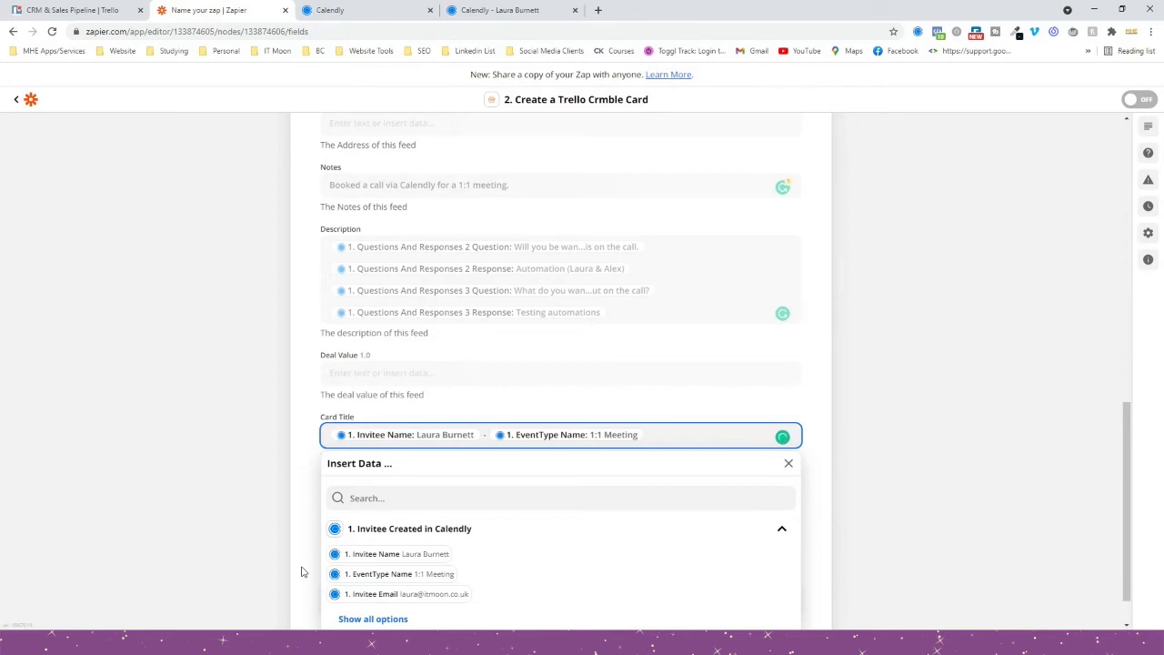
left_click(250, 550)
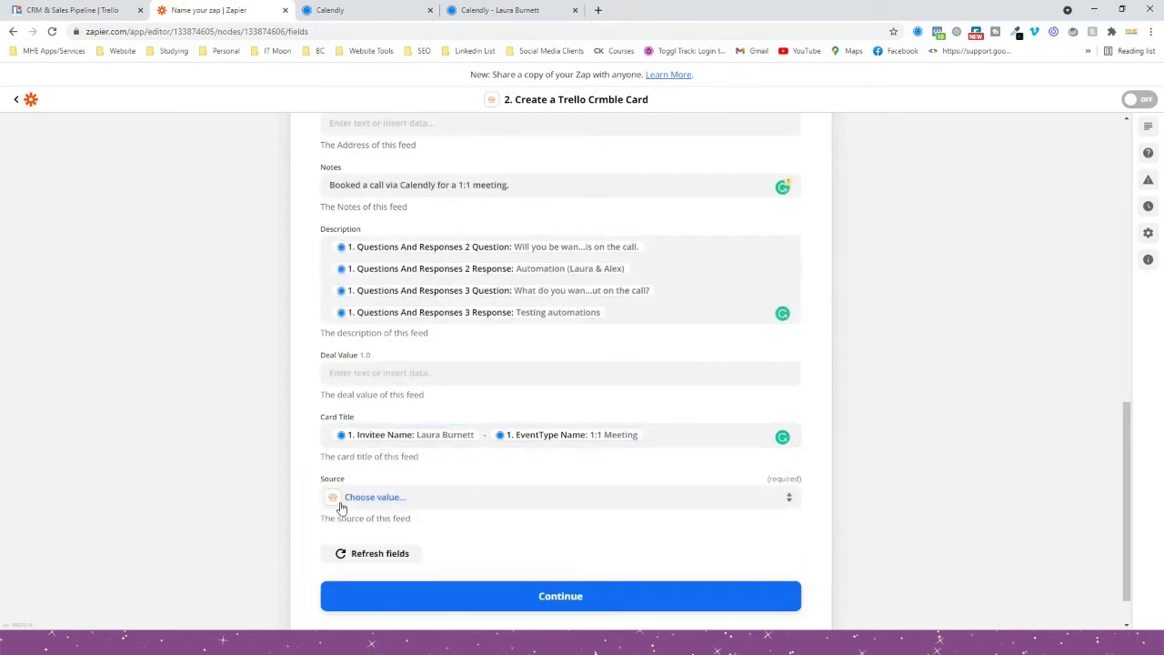
Set the lead Source to OTHER.
left_click(375, 496)
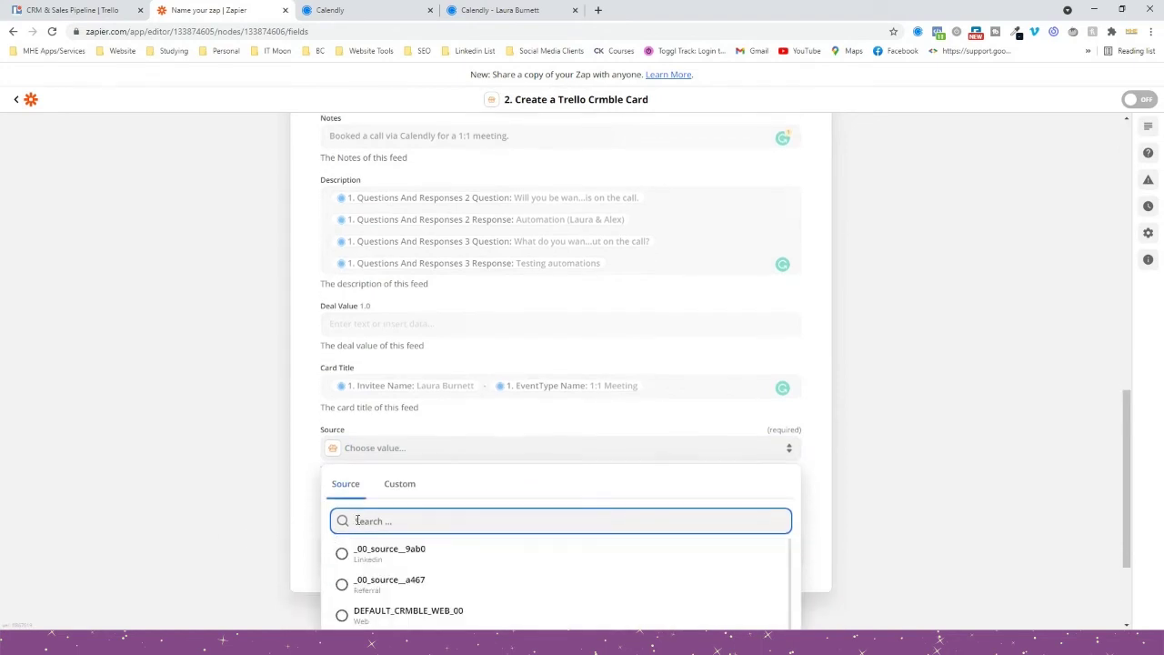
scroll(406, 486, "down", 5)
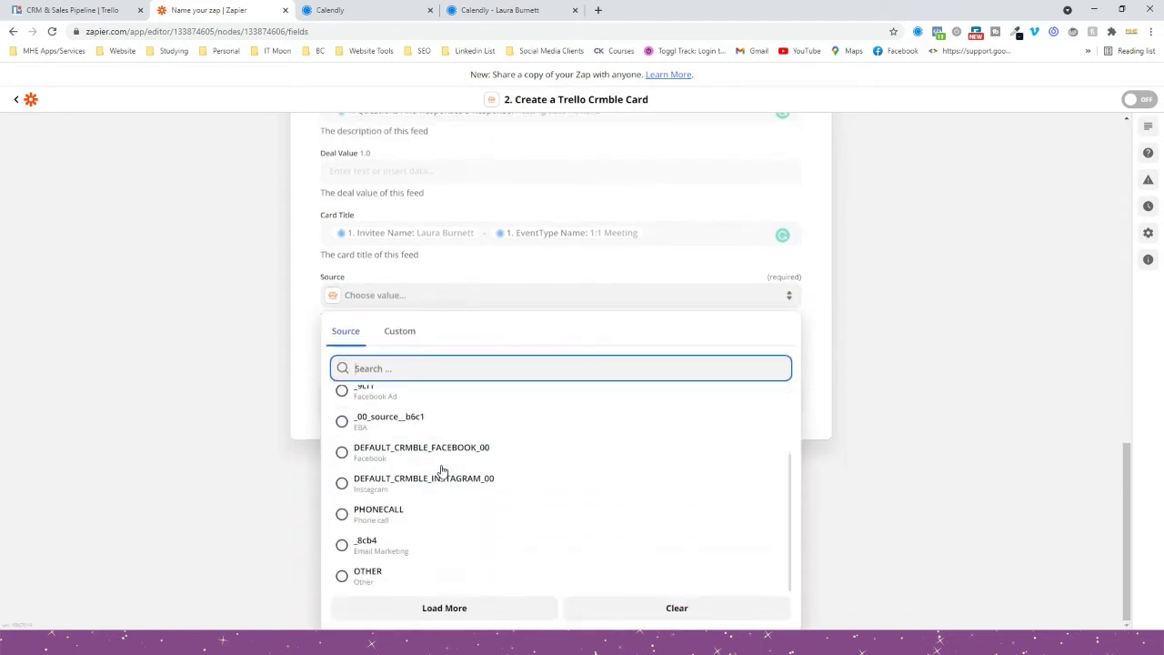
left_click(369, 571)
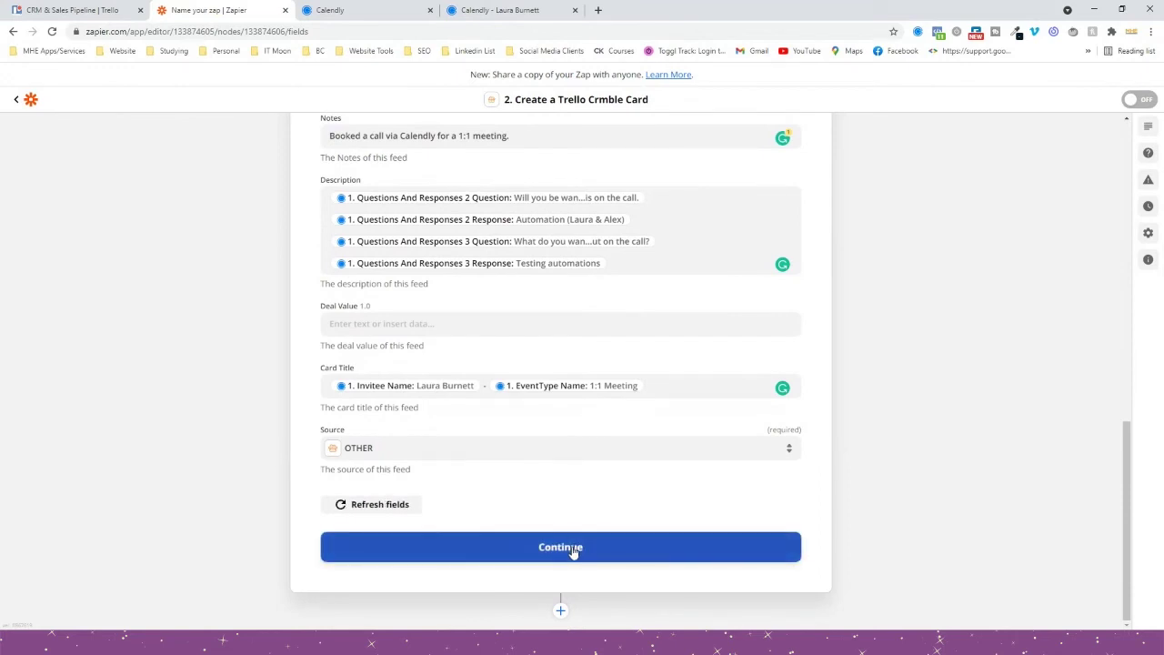
Continue past the Crmble card setup and run Test & Review to send a sample card.
left_click(573, 551)
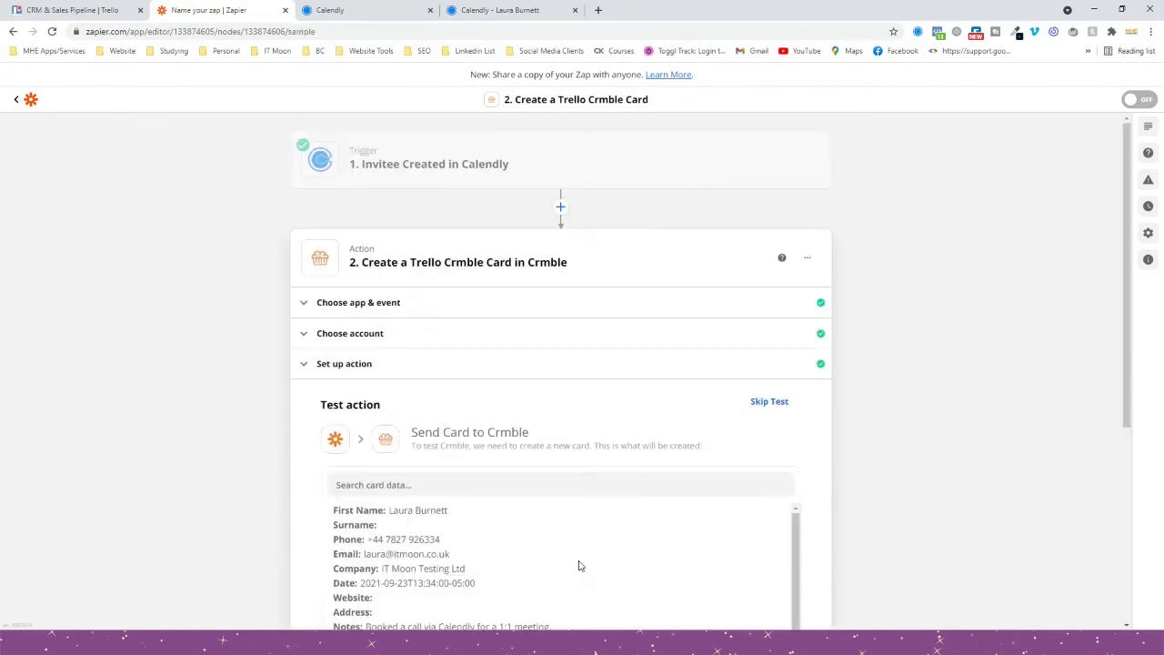
scroll(210, 416, "down", 4)
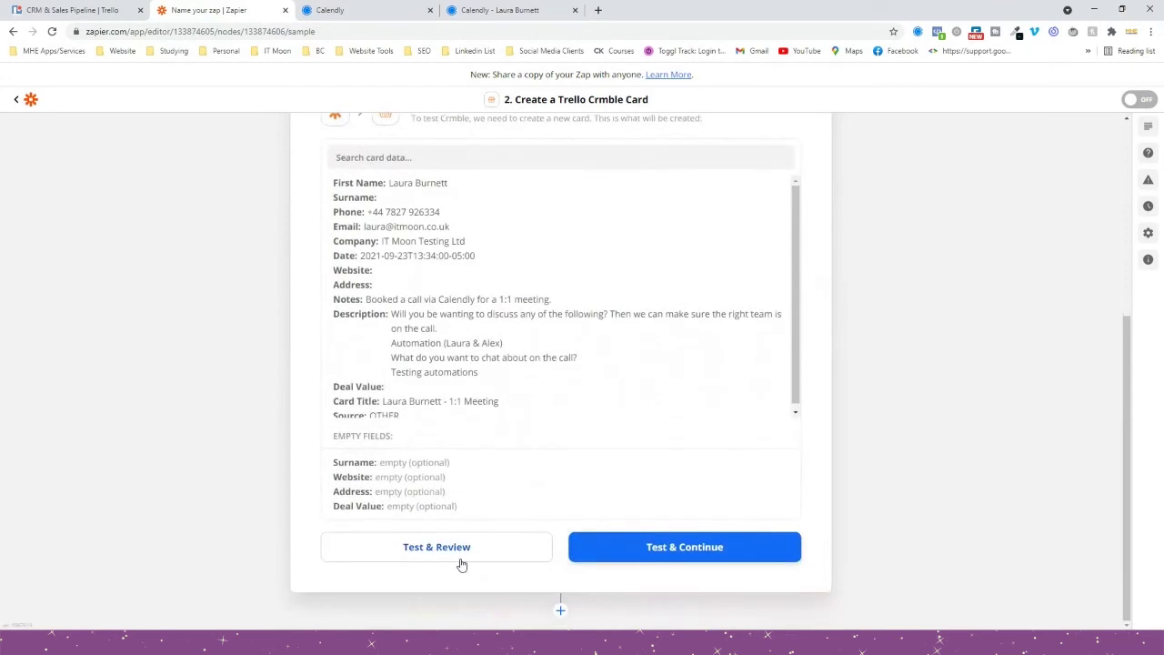
left_click(461, 563)
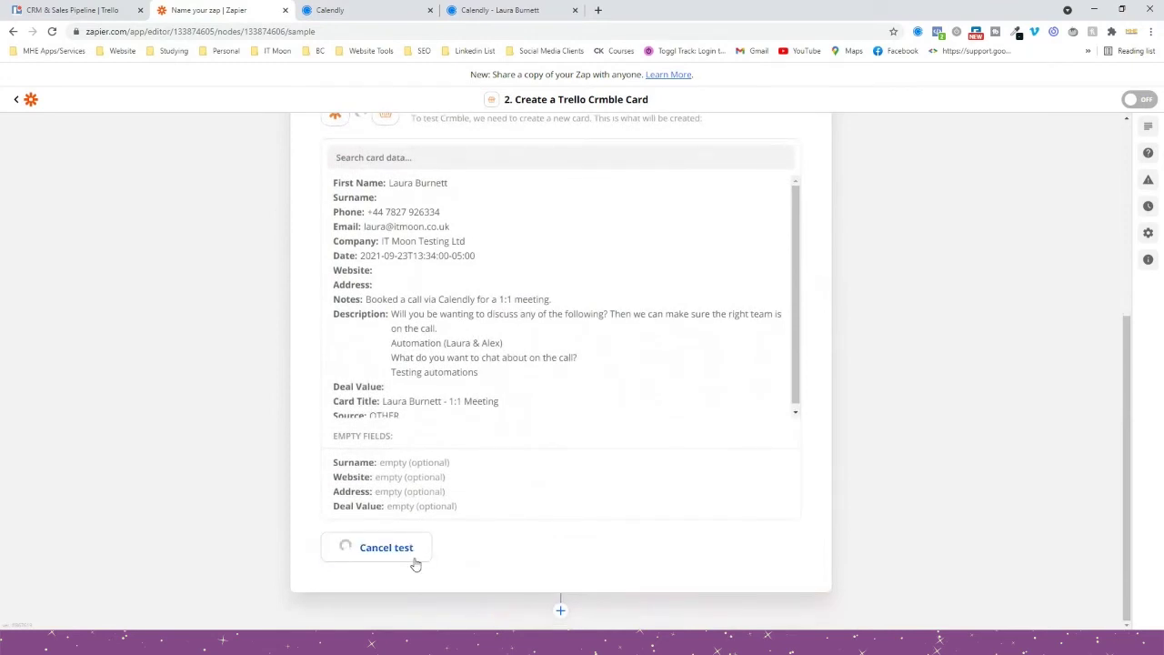
left_click(105, 7)
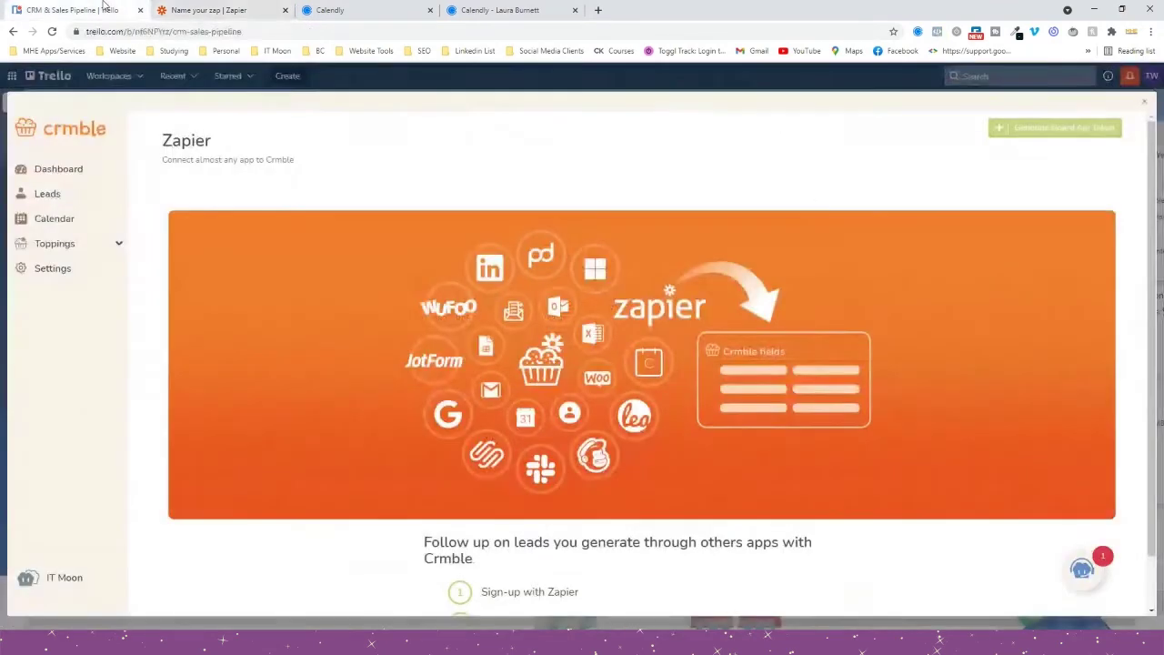
Inspect the new 1:1 Meeting lead card in Trello's New leads list, then return to Zapier.
left_click(1143, 102)
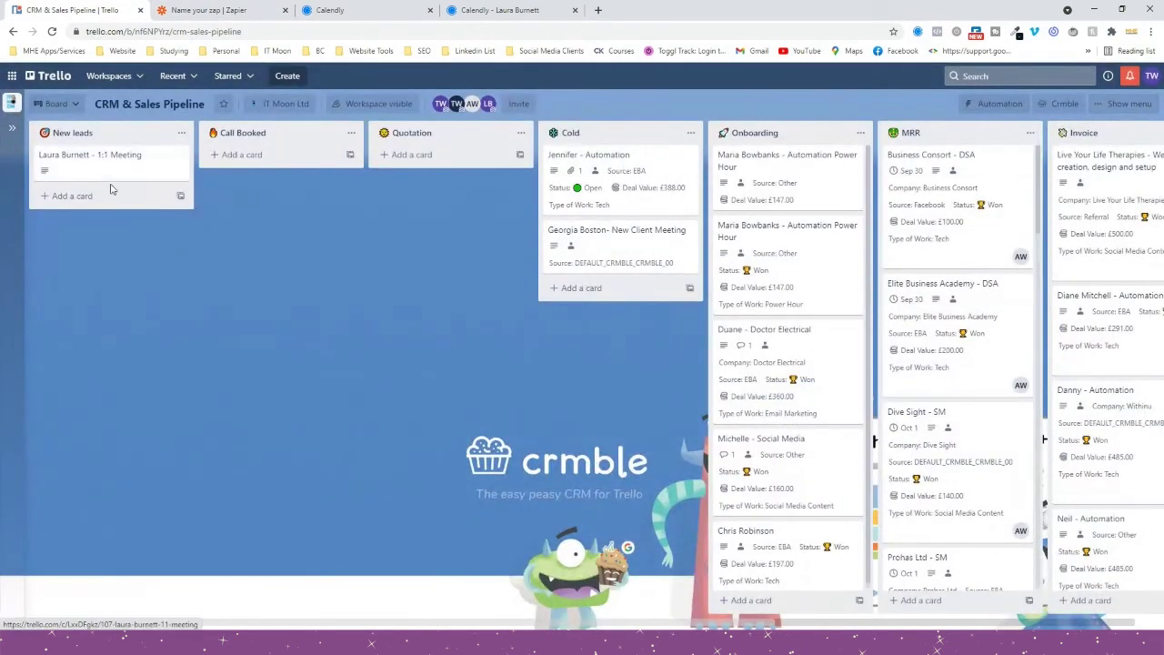
left_click(45, 165)
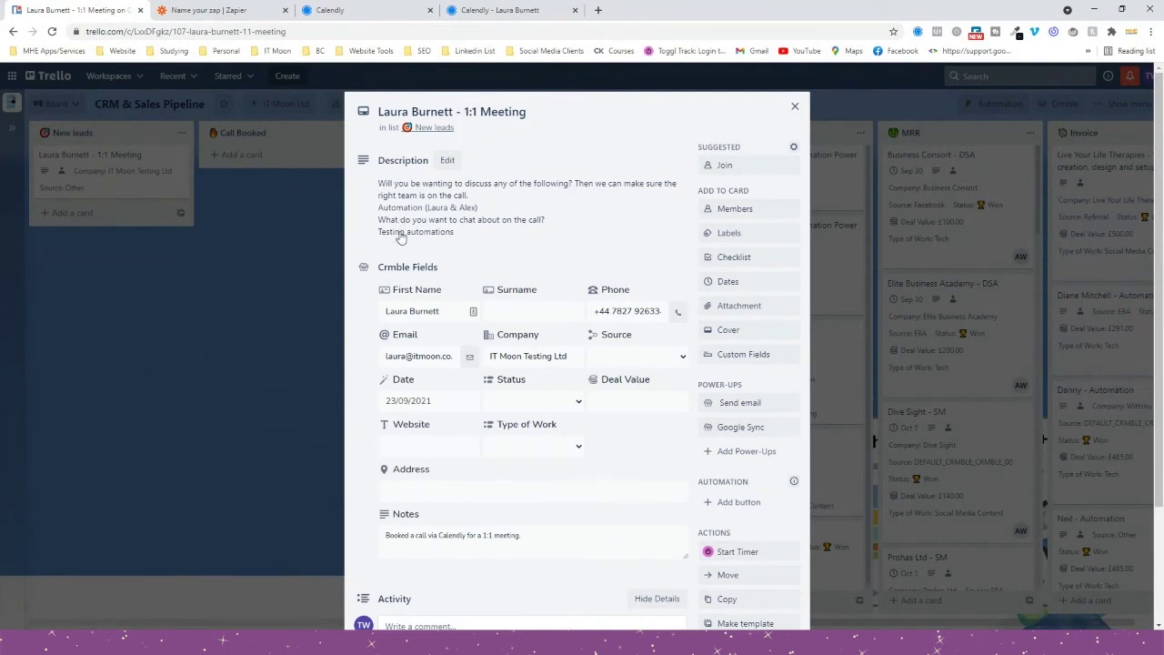
scroll(400, 229, "down", 1)
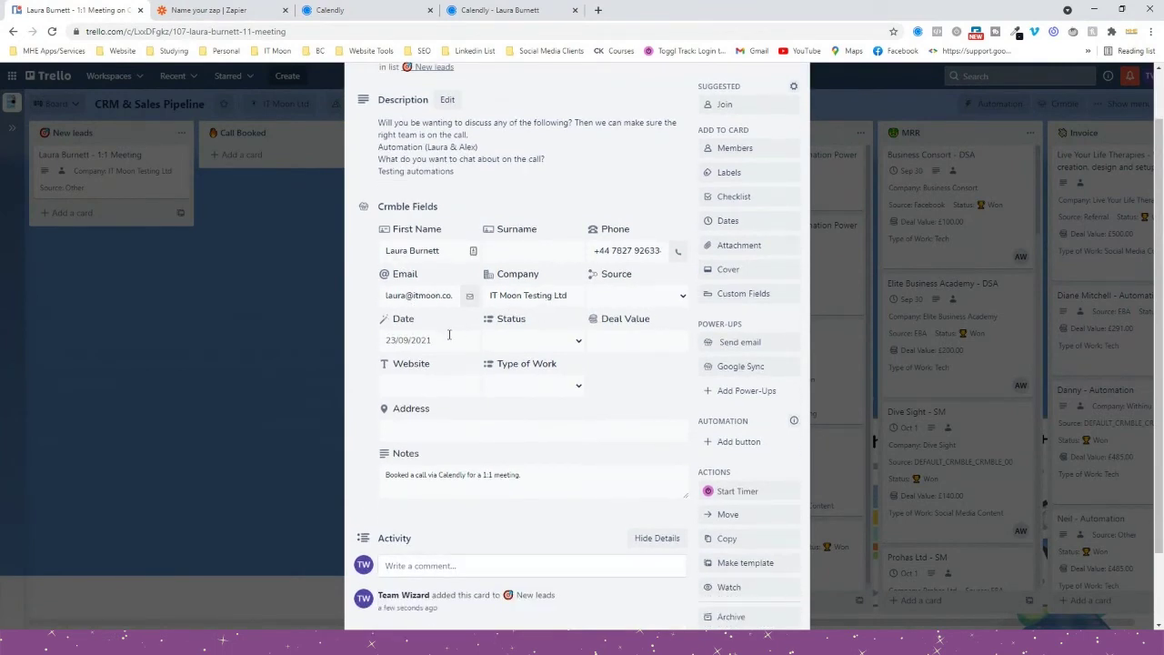
scroll(487, 363, "down", 2)
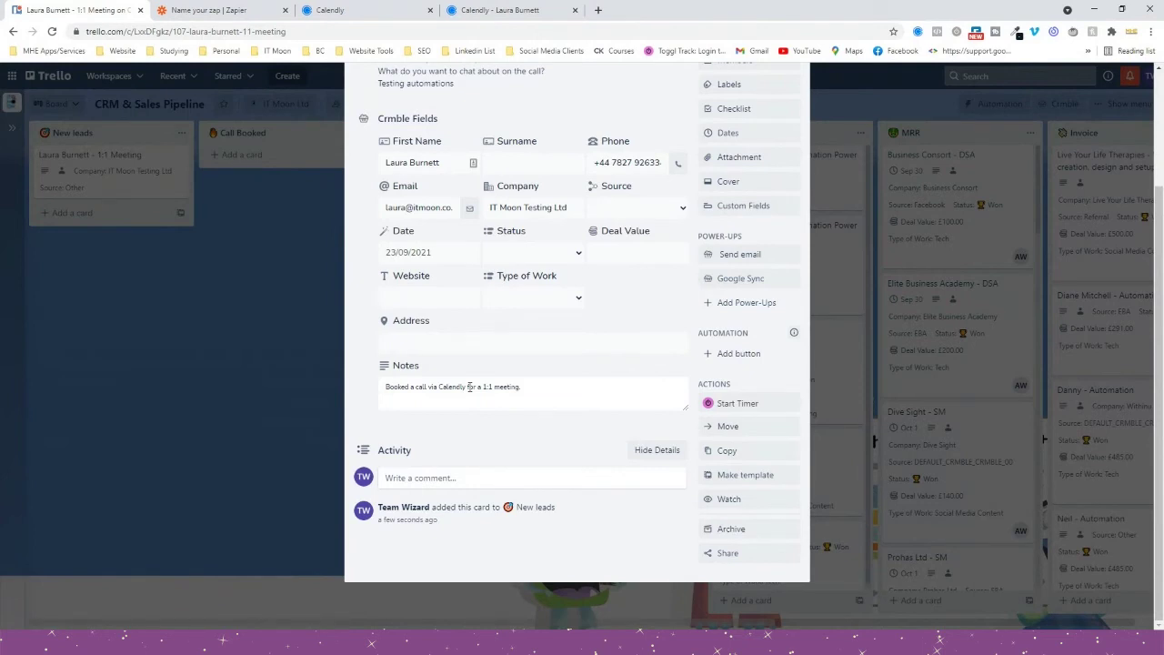
scroll(469, 386, "up", 3)
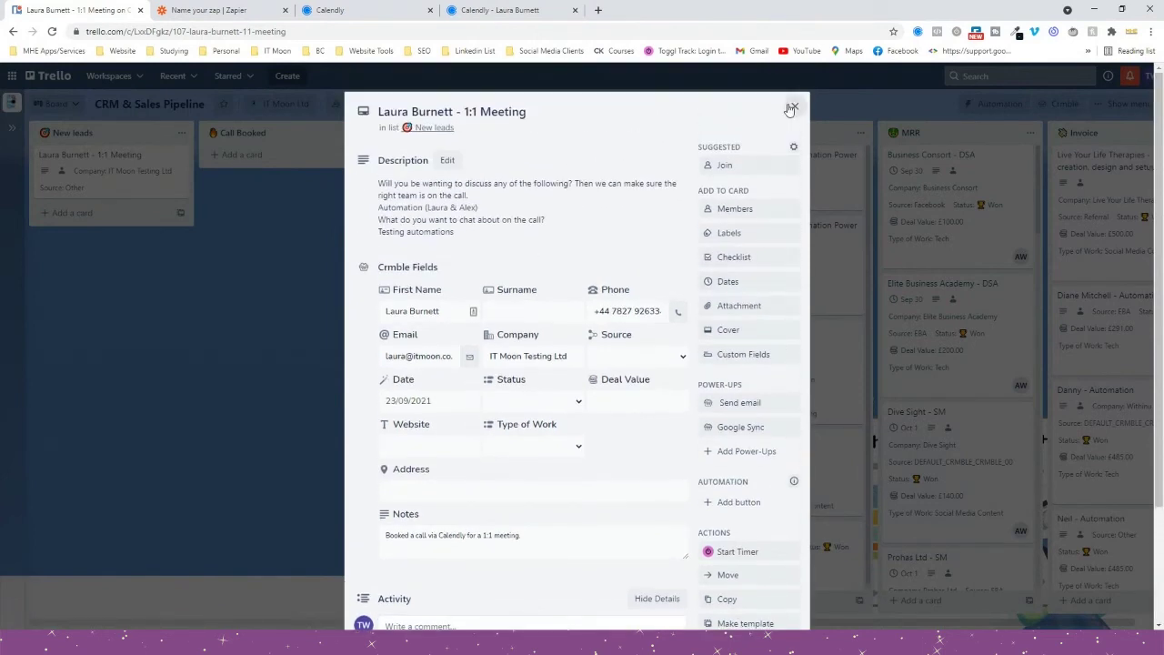
left_click(182, 10)
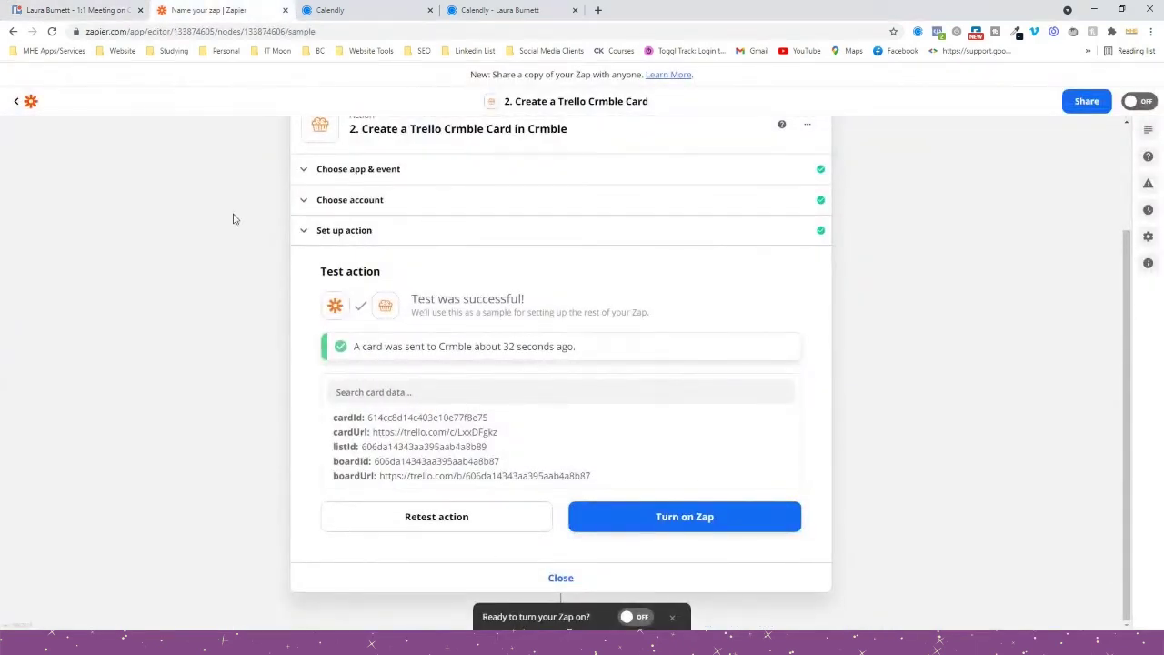
Rename the zap to 'Calendly -> Zapier' and save the name.
scroll(168, 364, "up", 2)
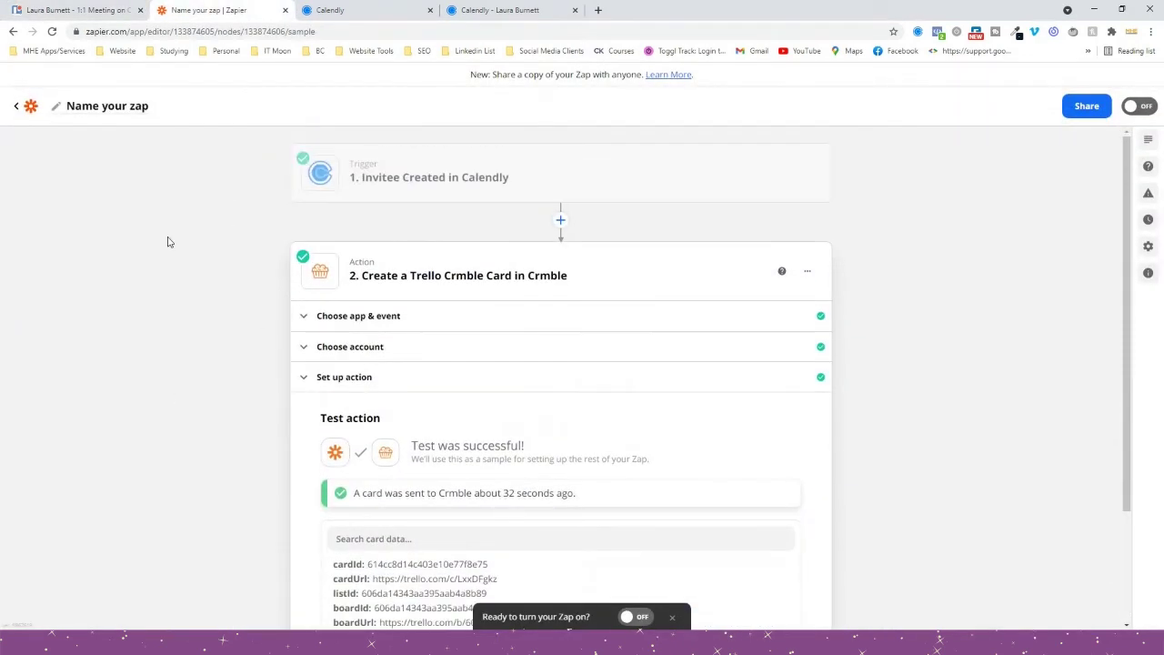
left_click(87, 108)
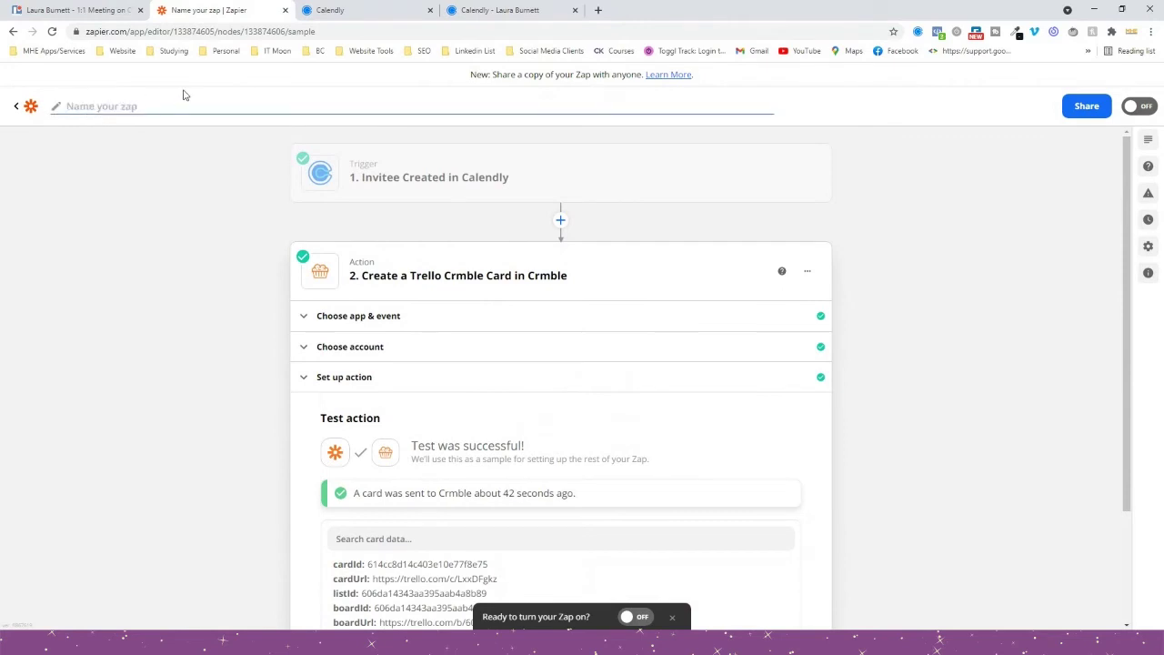
type("Calendly")
type(" (1:1 Meetin")
type(" Zapier")
left_click(389, 176)
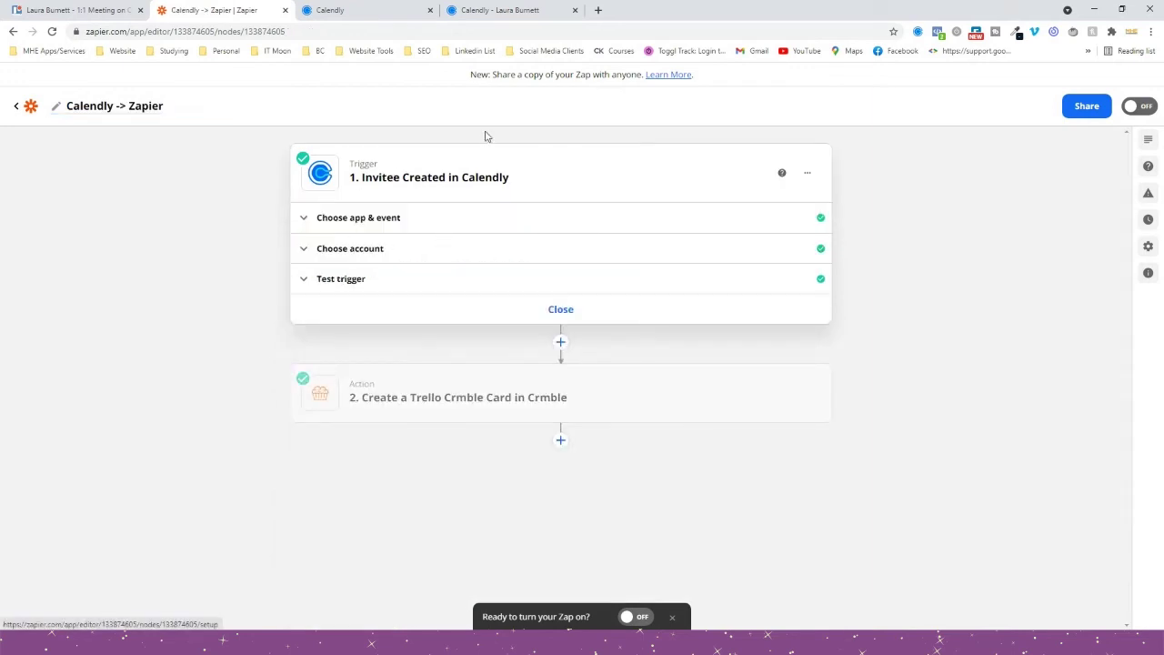
left_click(382, 10)
Leave Calendly's event-type editor without saving and browse the event types list.
scroll(379, 151, "up", 3)
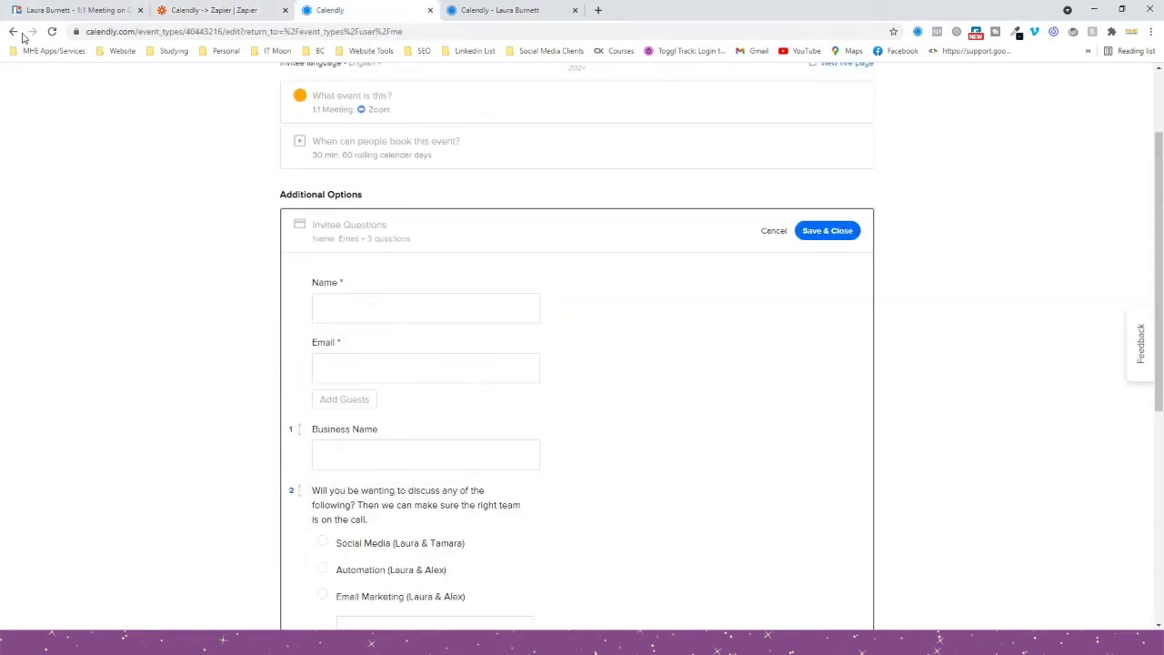
left_click(13, 32)
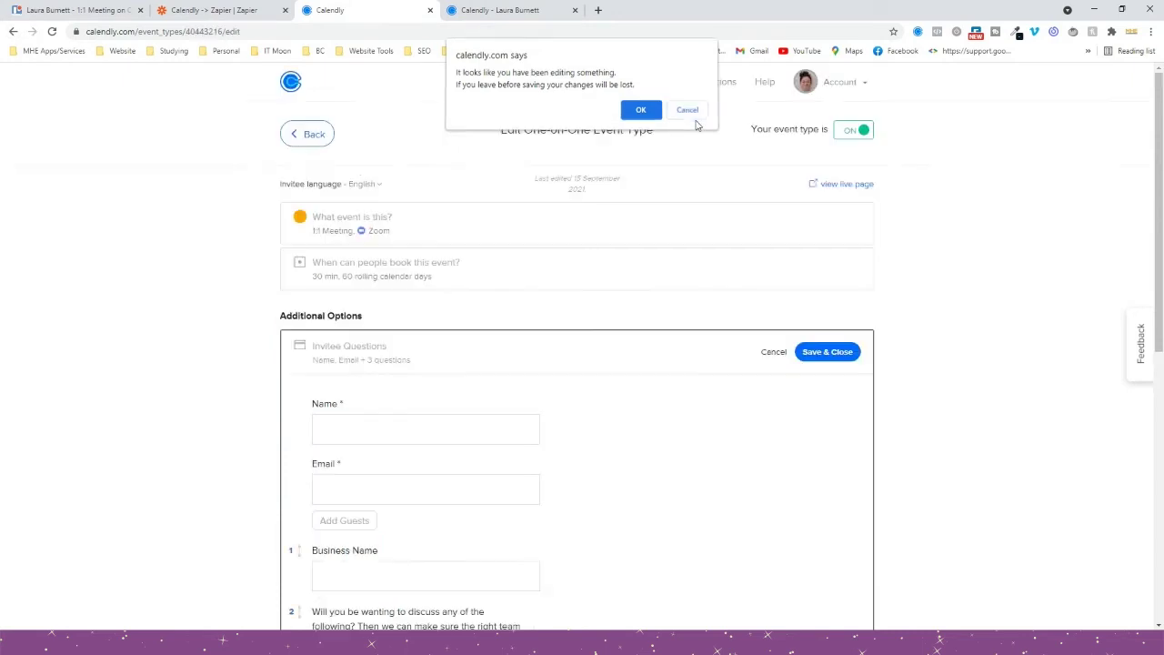
left_click(686, 111)
left_click(13, 32)
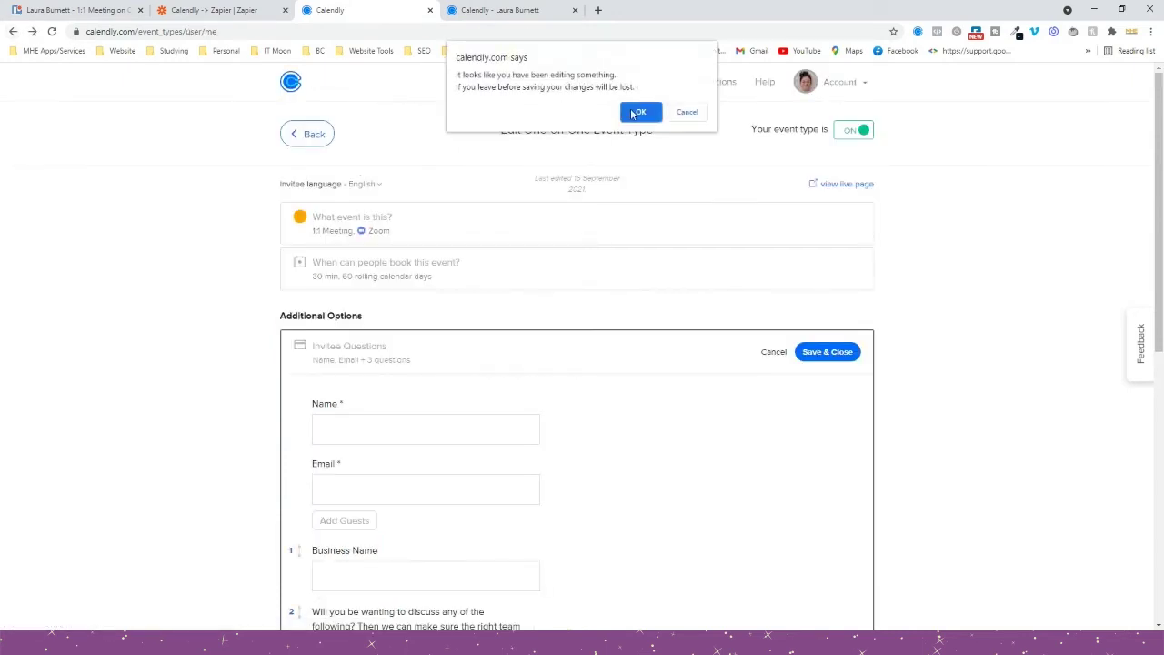
left_click(637, 112)
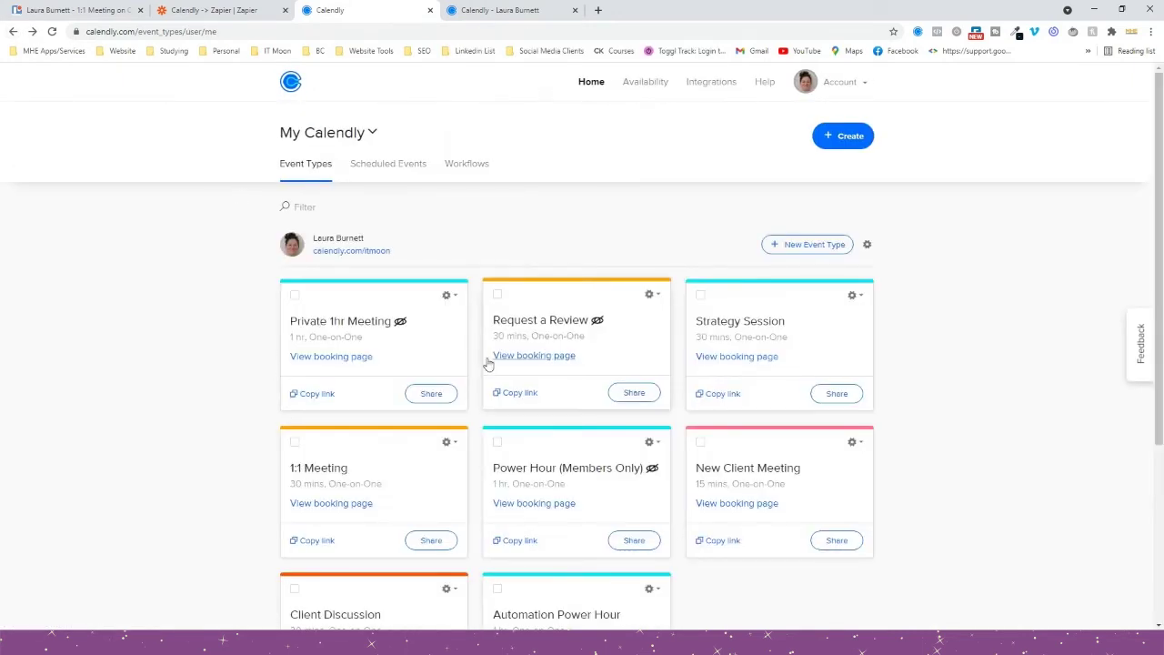
scroll(359, 356, "down", 1)
scroll(818, 279, "down", 1)
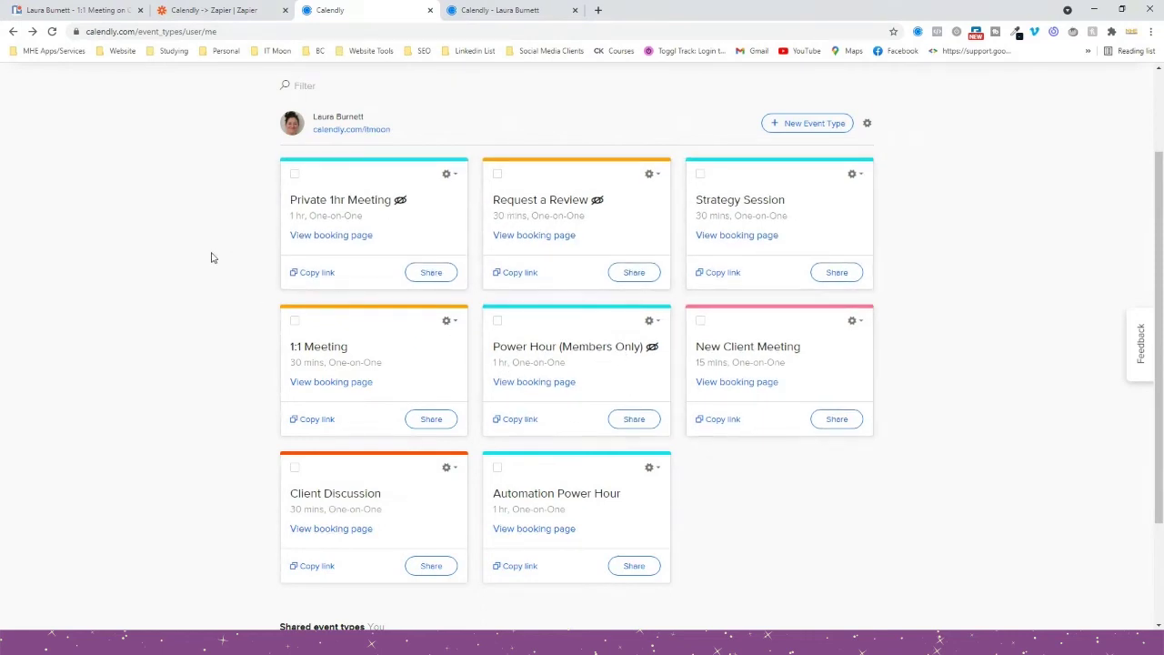
Open the Trello lead card's description for editing, then go back to Zapier without changes.
left_click(71, 8)
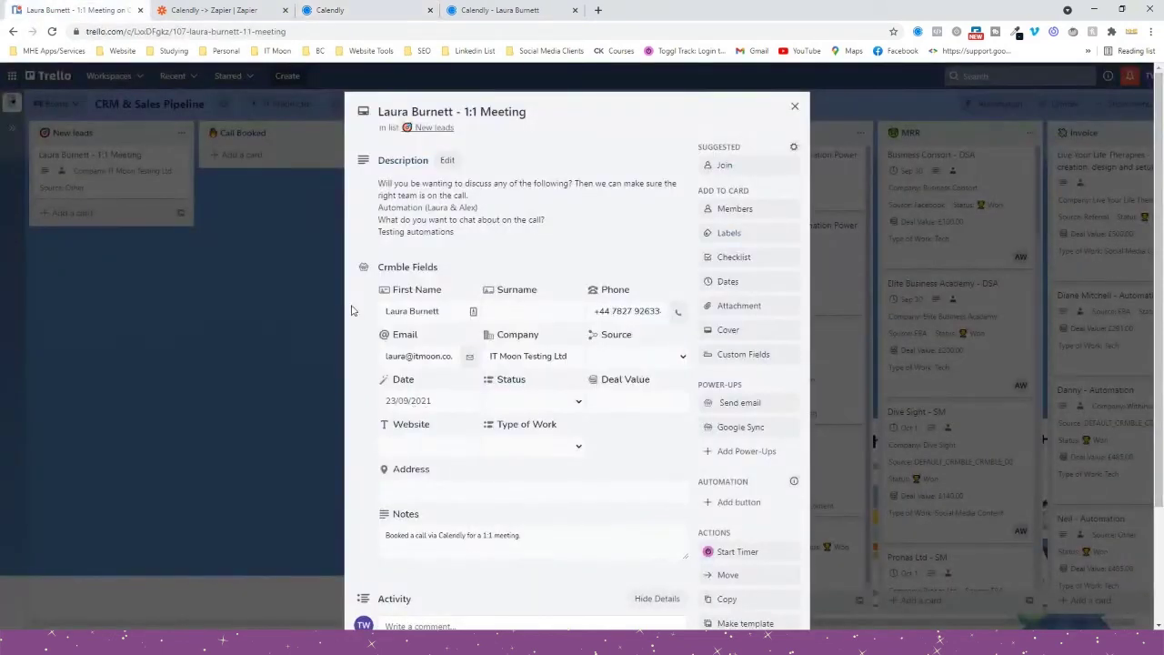
left_click(391, 188)
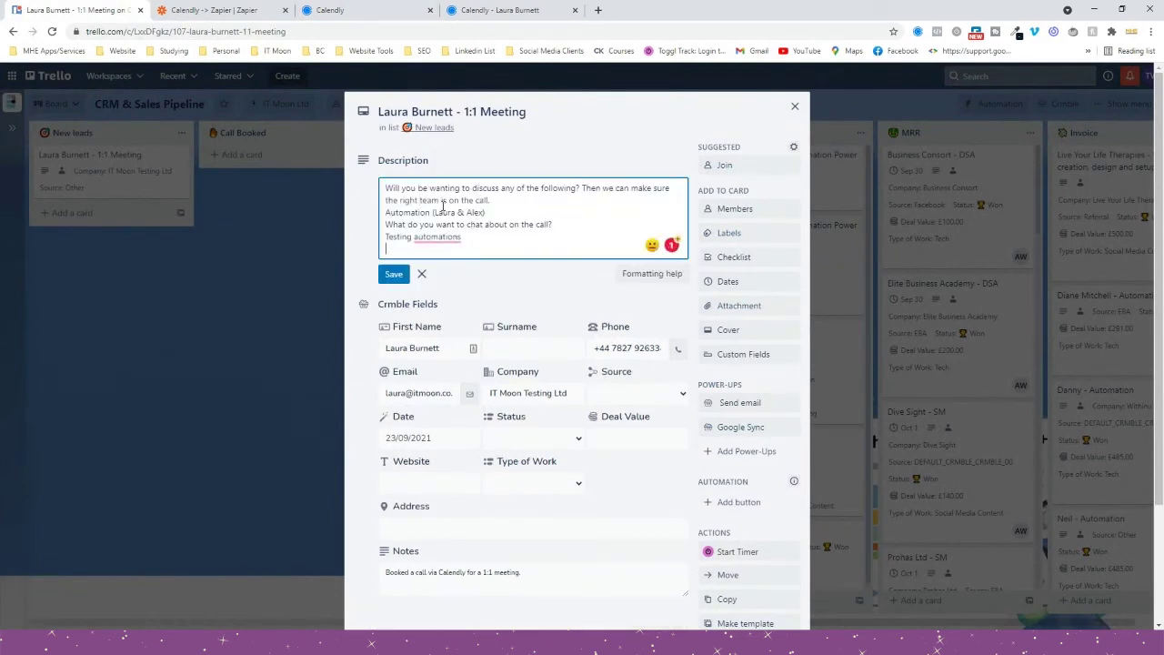
left_click(240, 8)
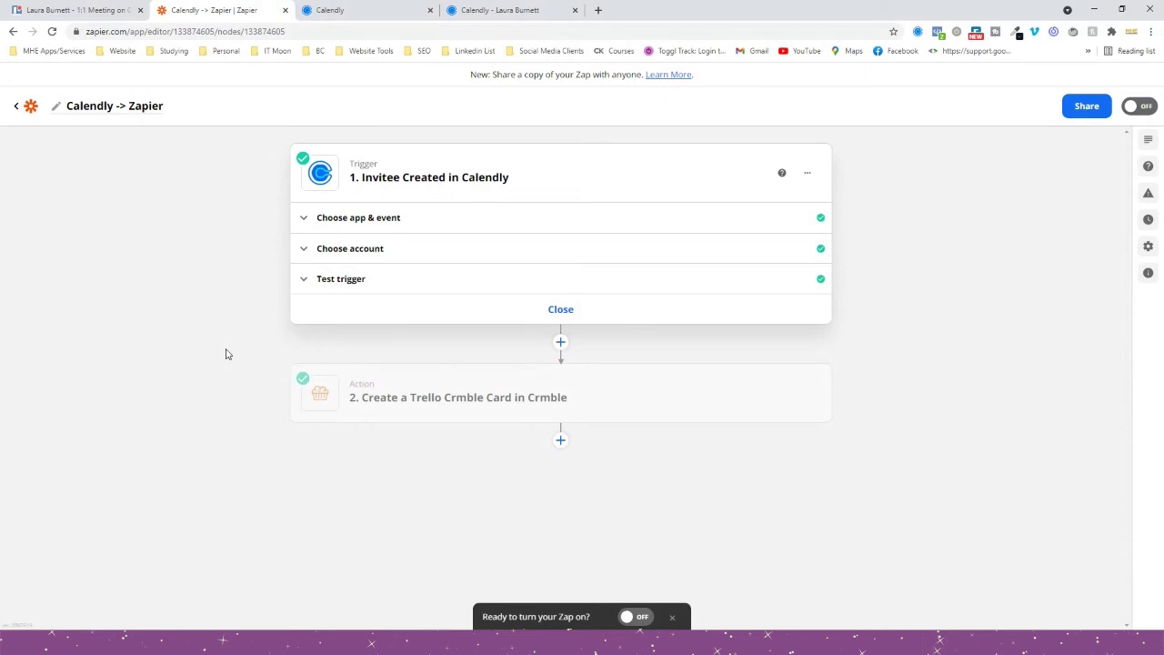
Turn on the Calendly -> Zapier zap, then return to setup and dismiss the action picker.
left_click(560, 344)
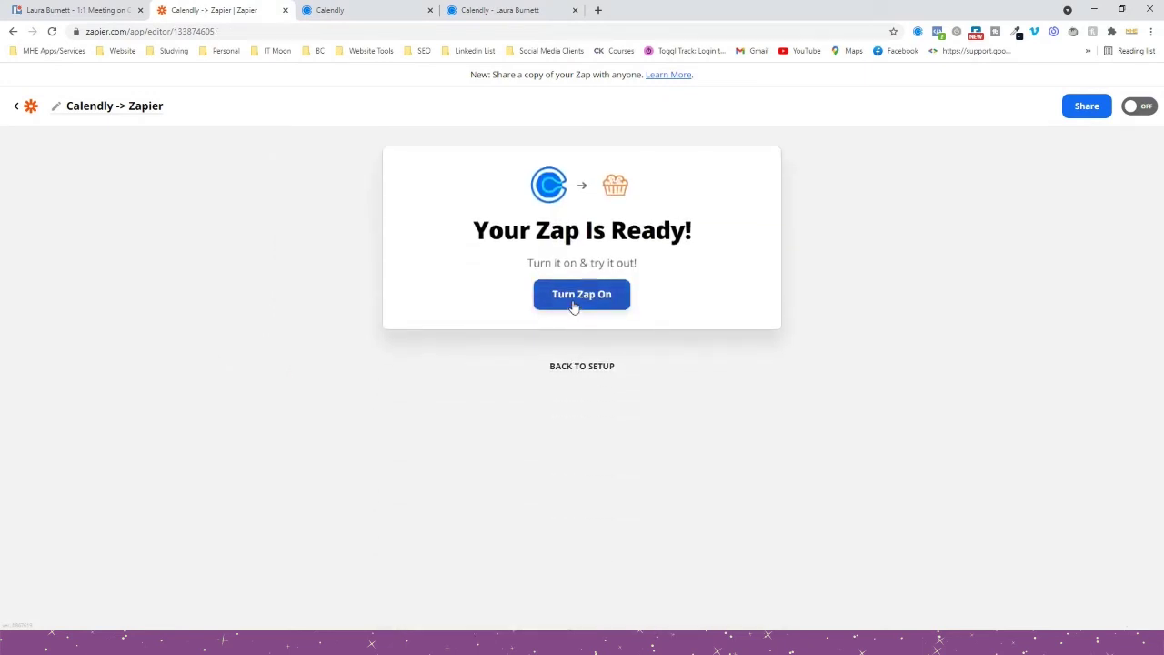
left_click(574, 300)
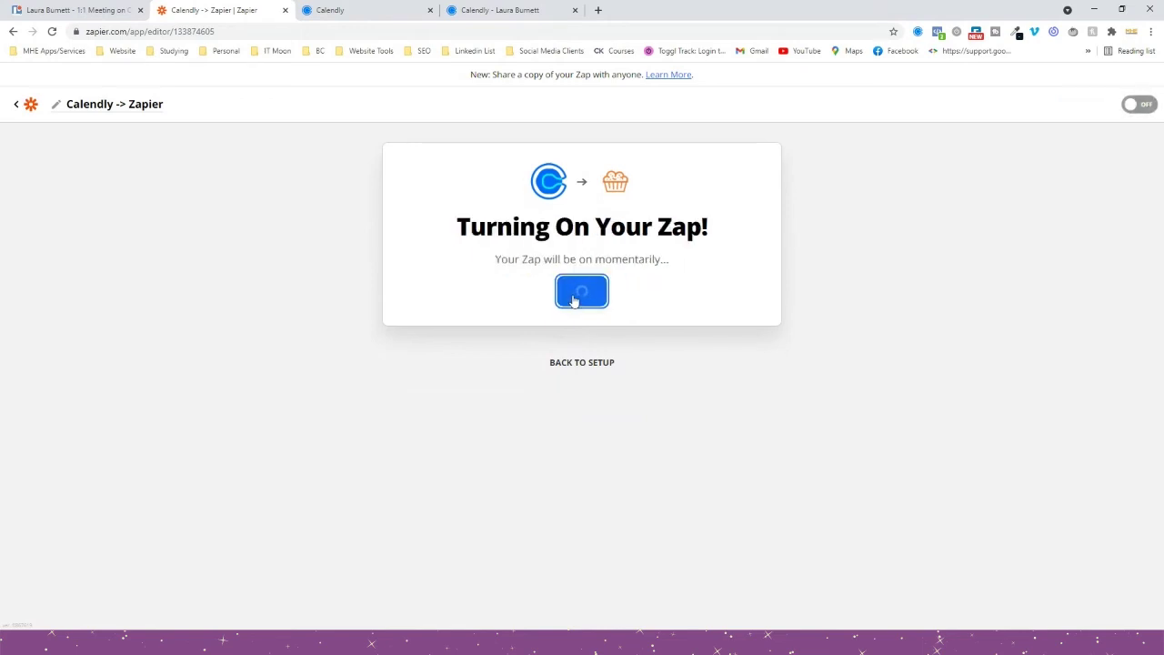
left_click(582, 398)
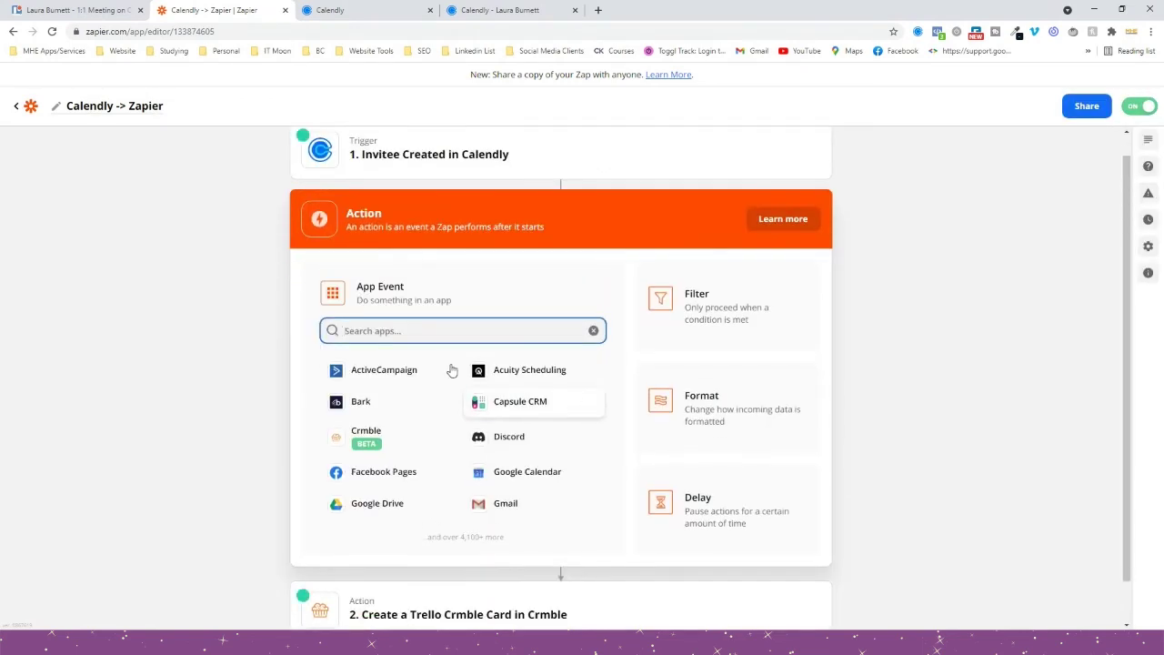
left_click(191, 293)
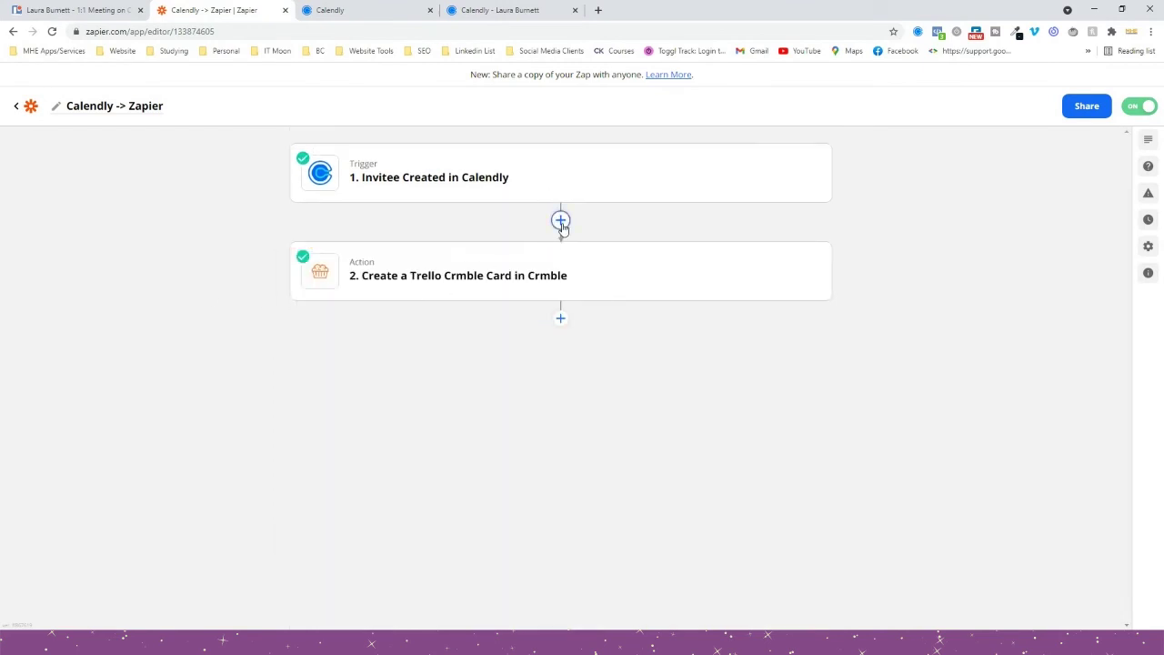
Insert a Filter step that continues only if EventType Name (Text) Contains '1:1 Meeting'.
left_click(560, 221)
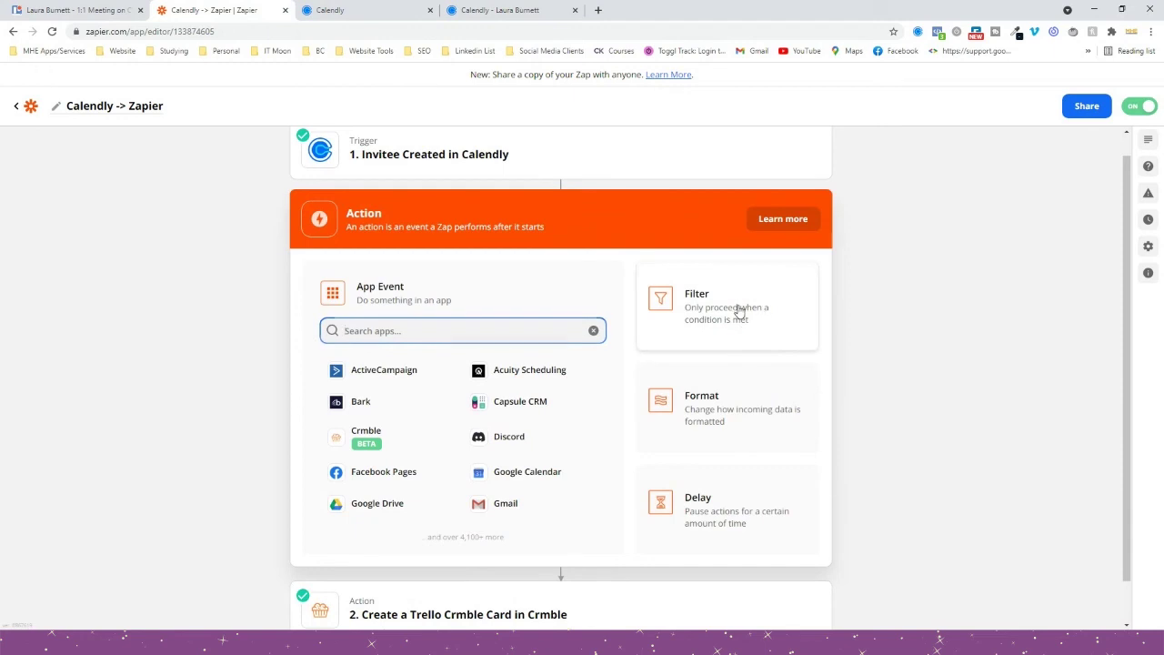
left_click(732, 310)
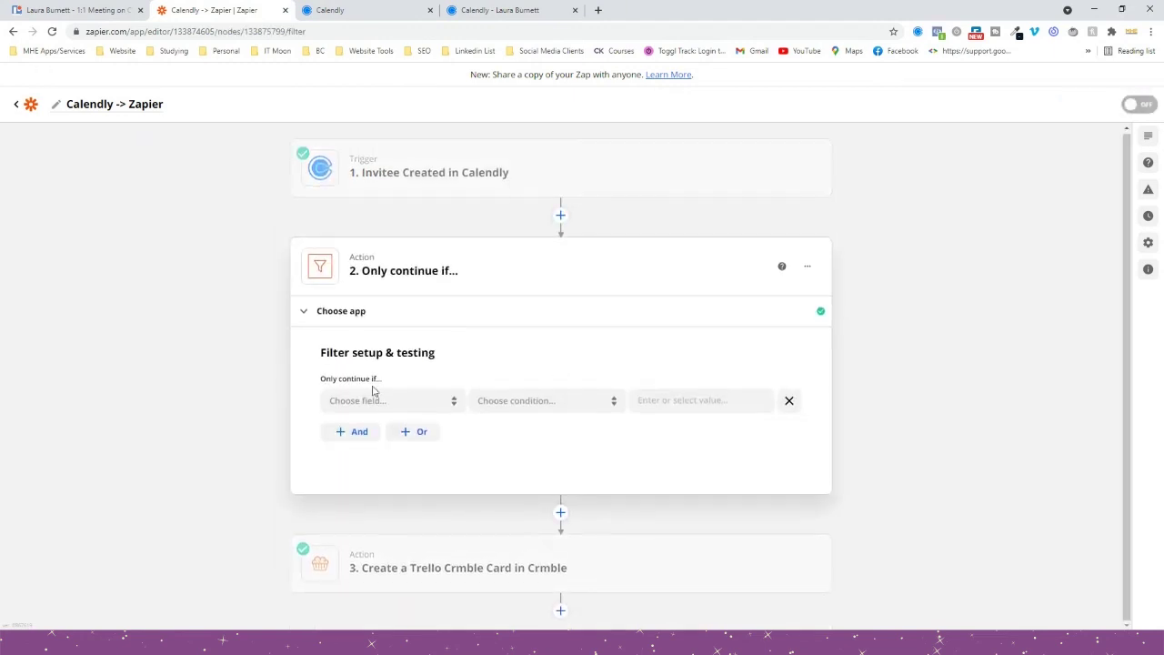
left_click(372, 398)
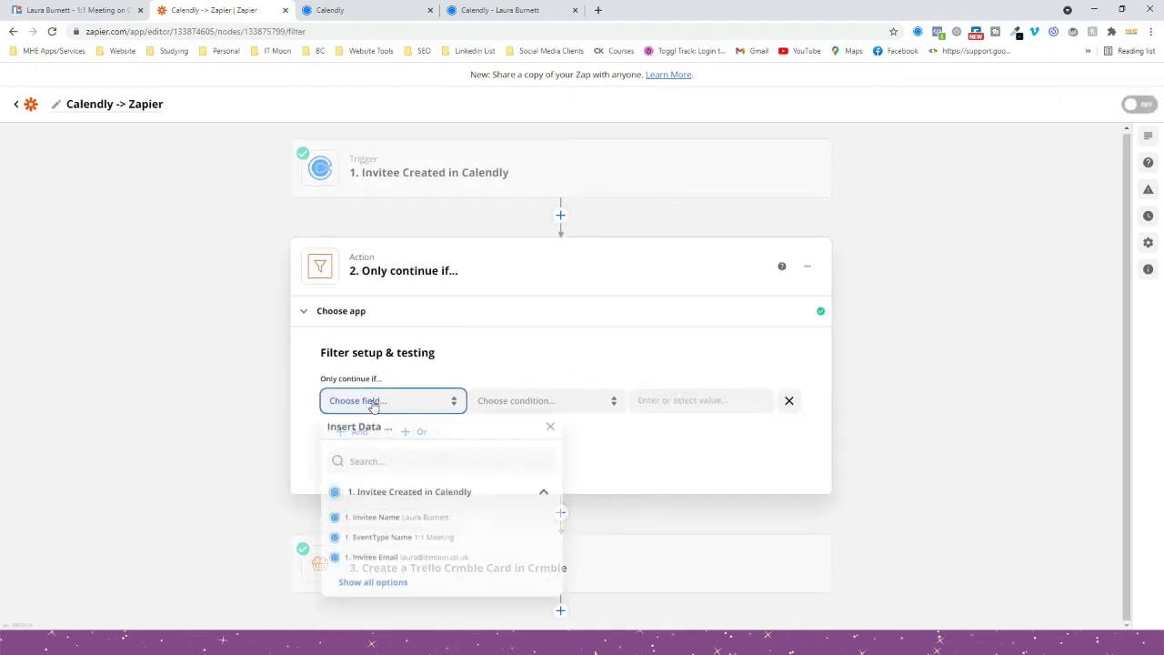
left_click(360, 542)
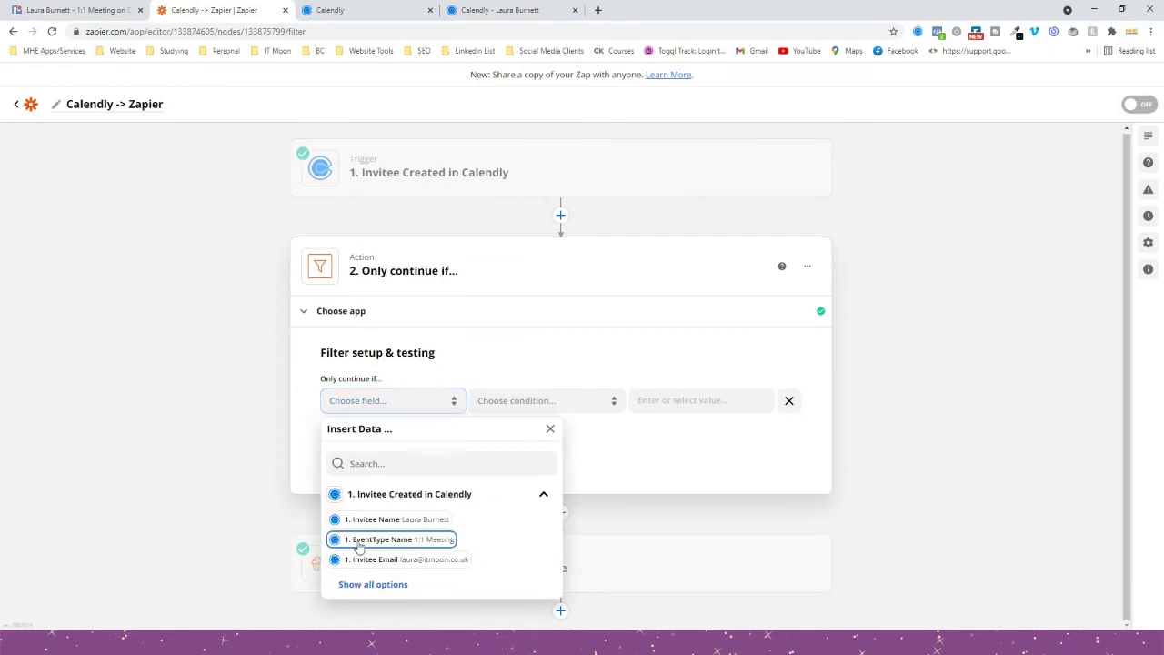
left_click(532, 408)
left_click(533, 434)
left_click(749, 401)
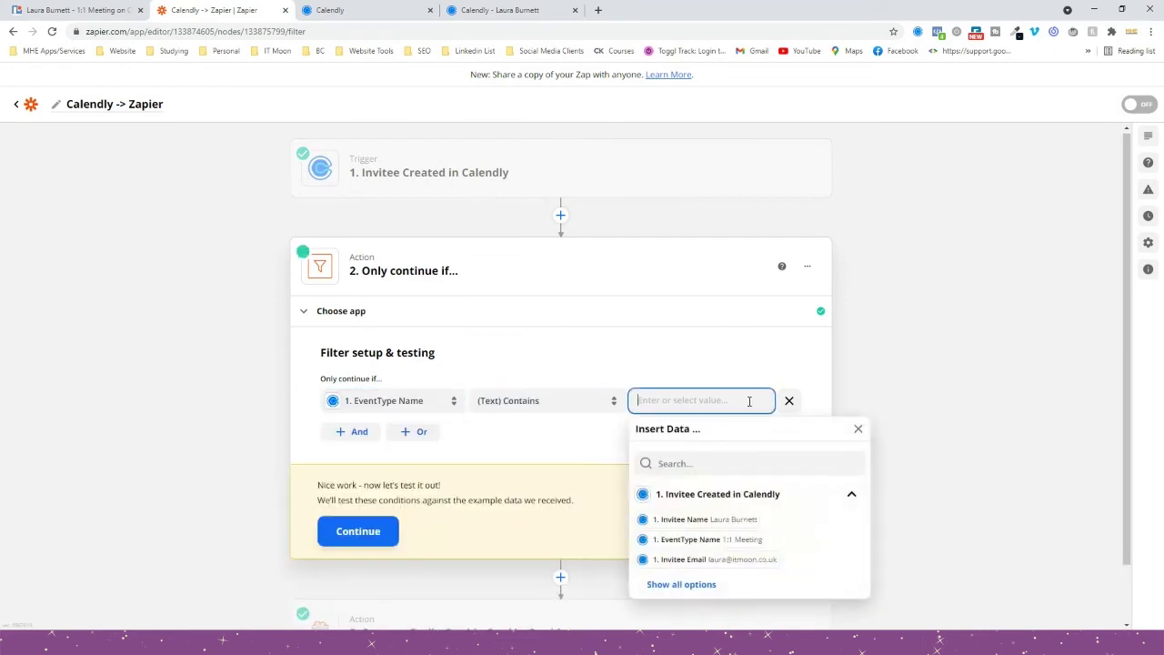
type("1:1 Meeting")
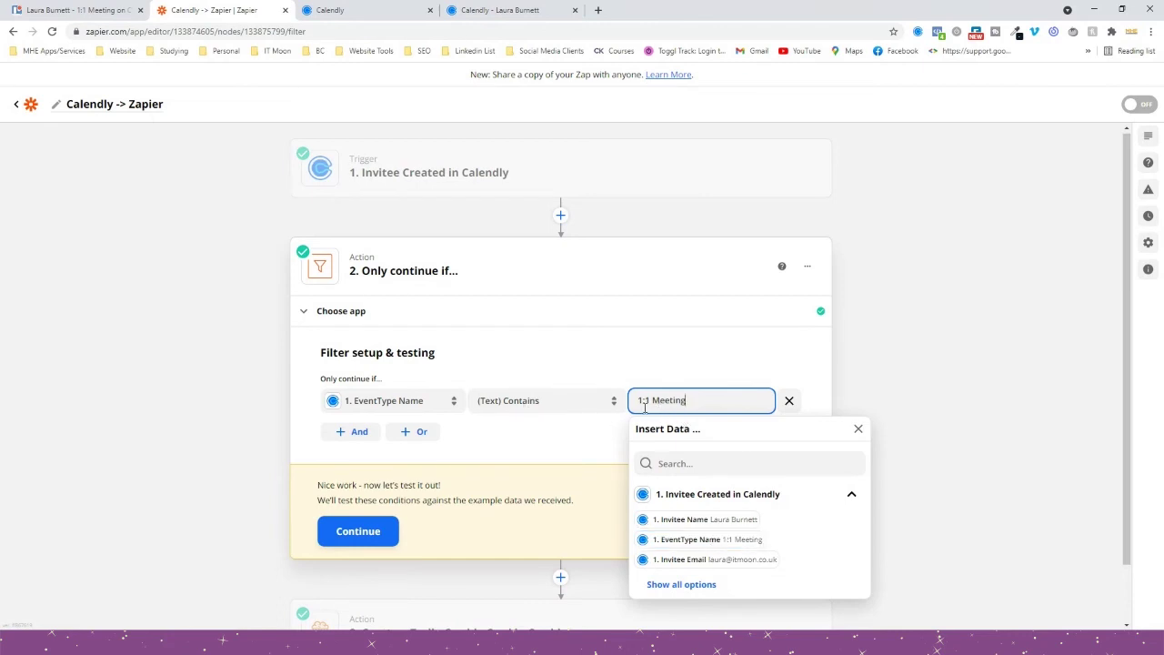
left_click(557, 445)
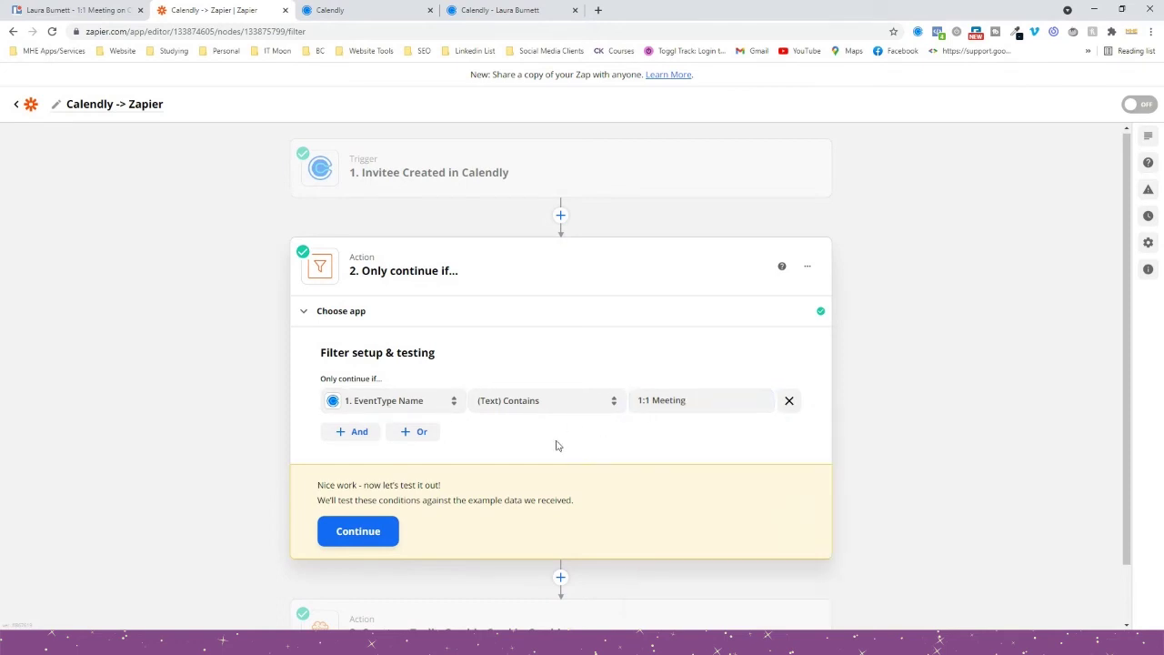
Test the filter, which reports the Zap would have continued, then view Calendly's event types.
left_click(358, 531)
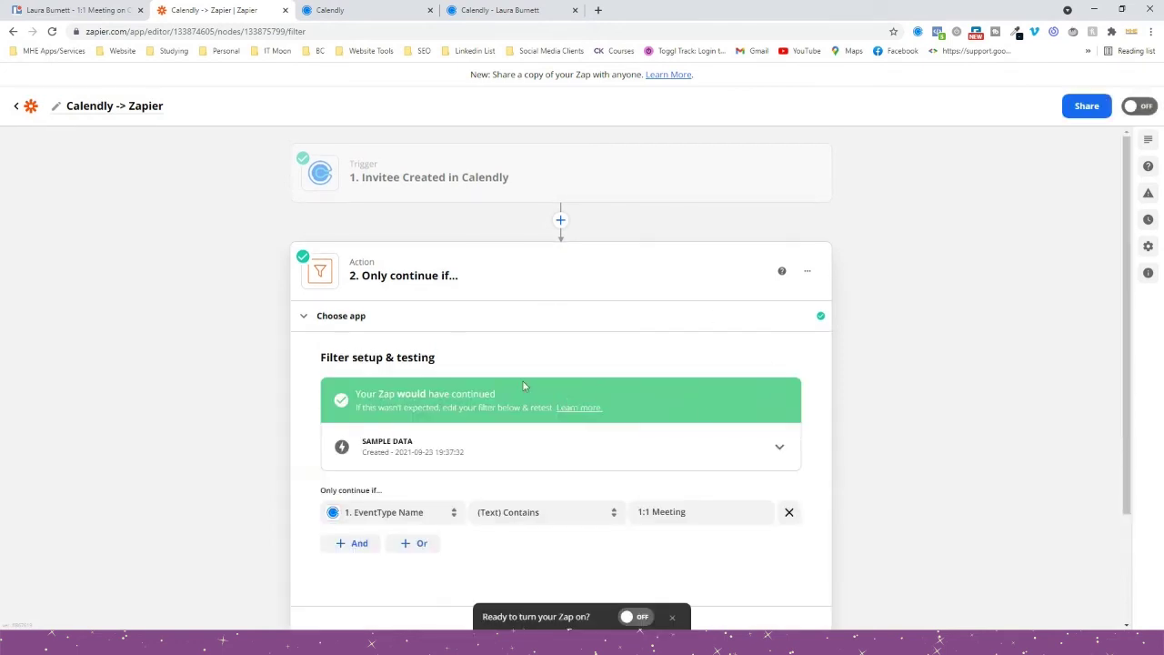
scroll(263, 350, "down", 1)
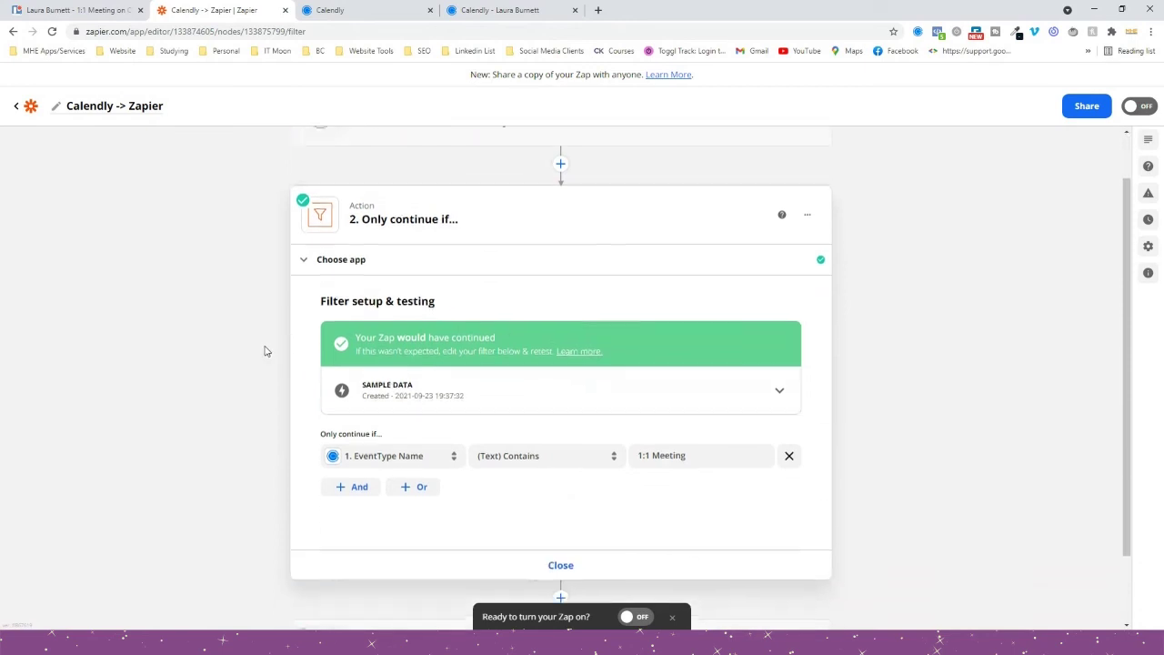
scroll(293, 271, "up", 1)
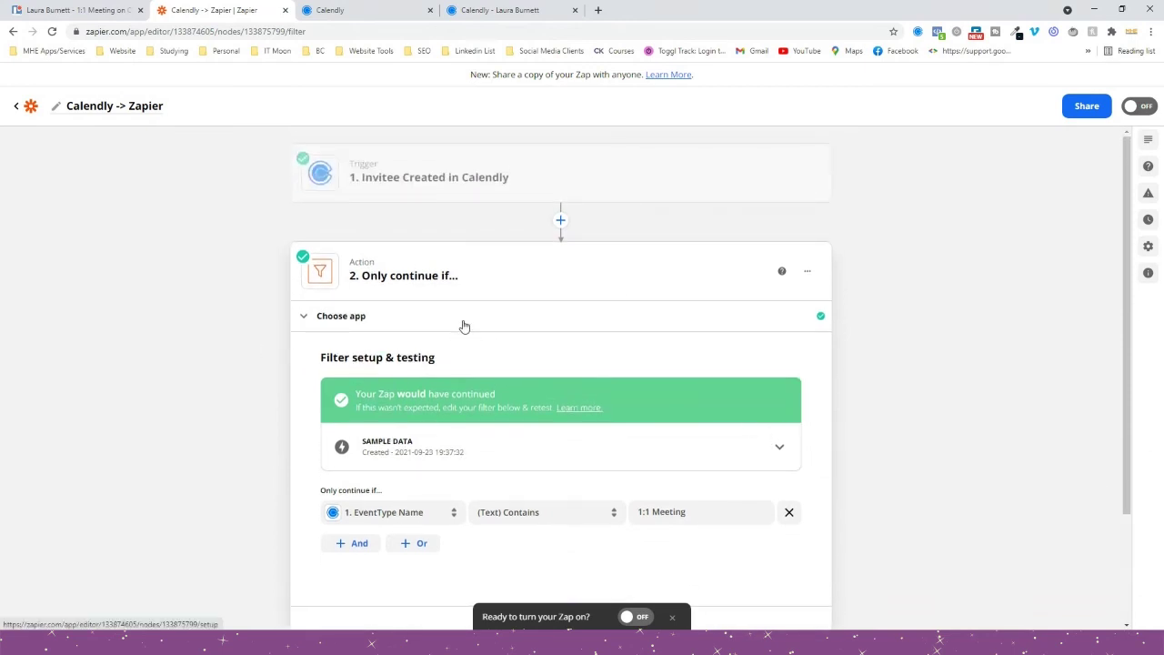
scroll(464, 324, "down", 1)
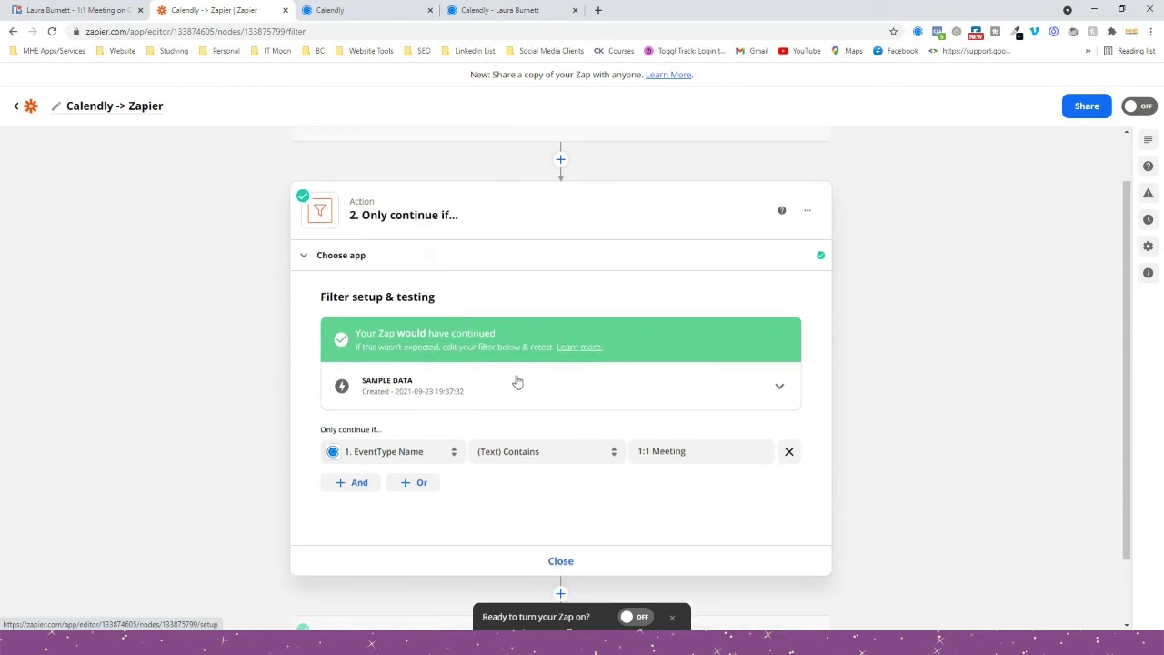
left_click(359, 10)
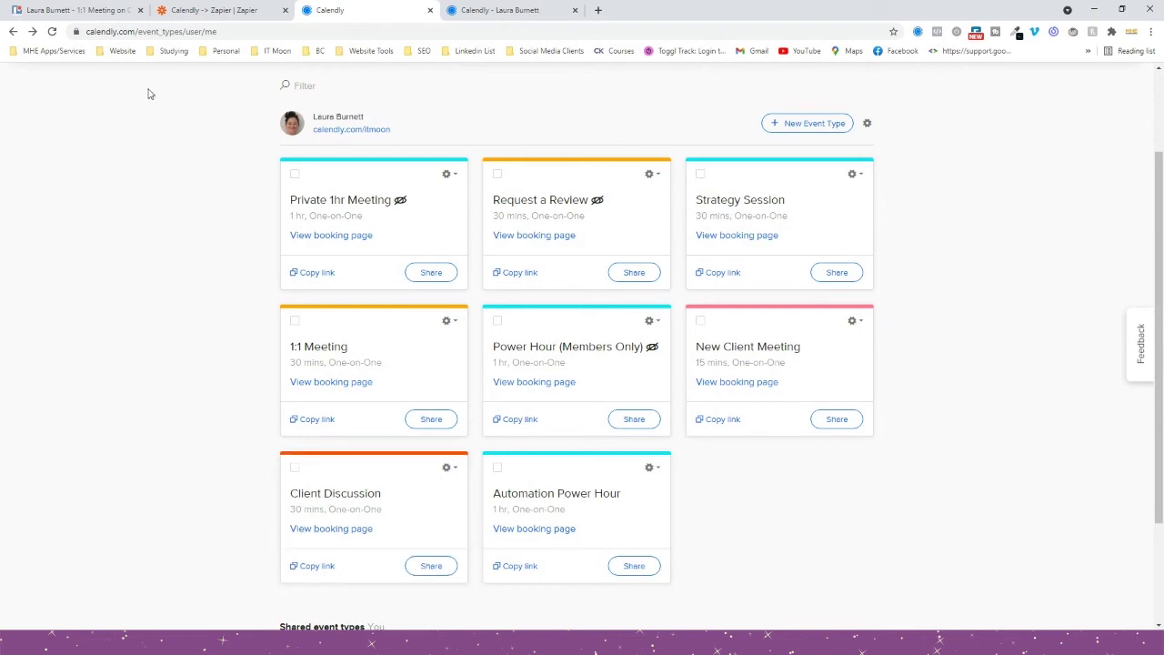
Back in the Zap editor, insert '(1:1 Meeting)' after 'Calendly' in the Zap title.
left_click(218, 10)
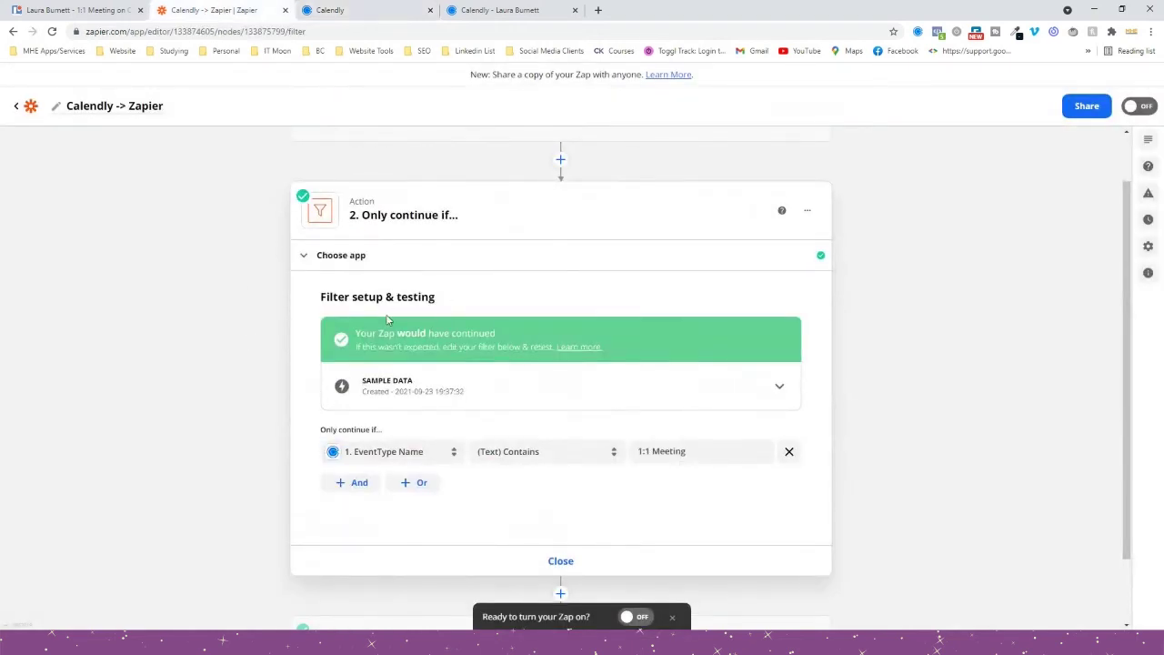
scroll(386, 318, "up", 1)
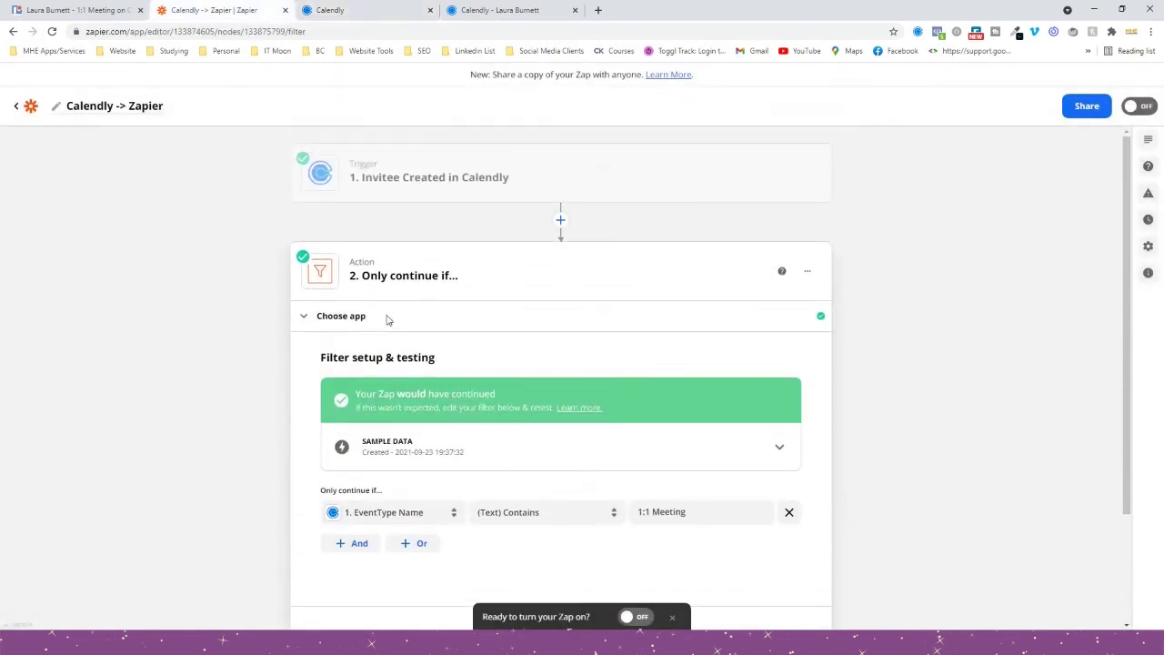
left_click(102, 106)
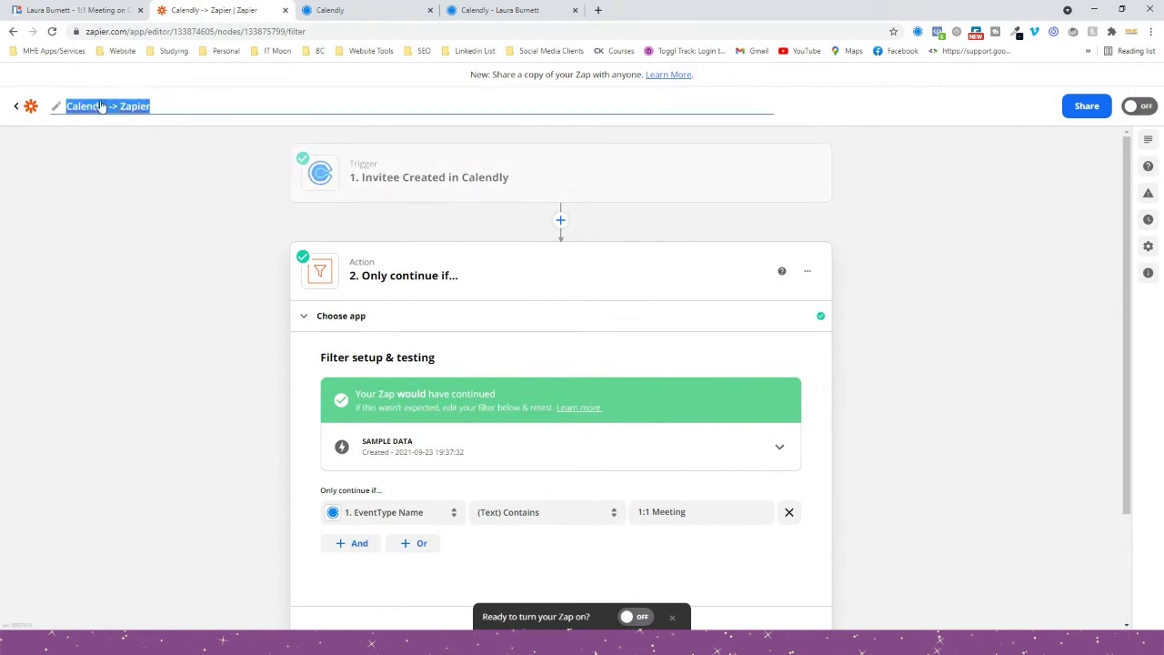
left_click(110, 106)
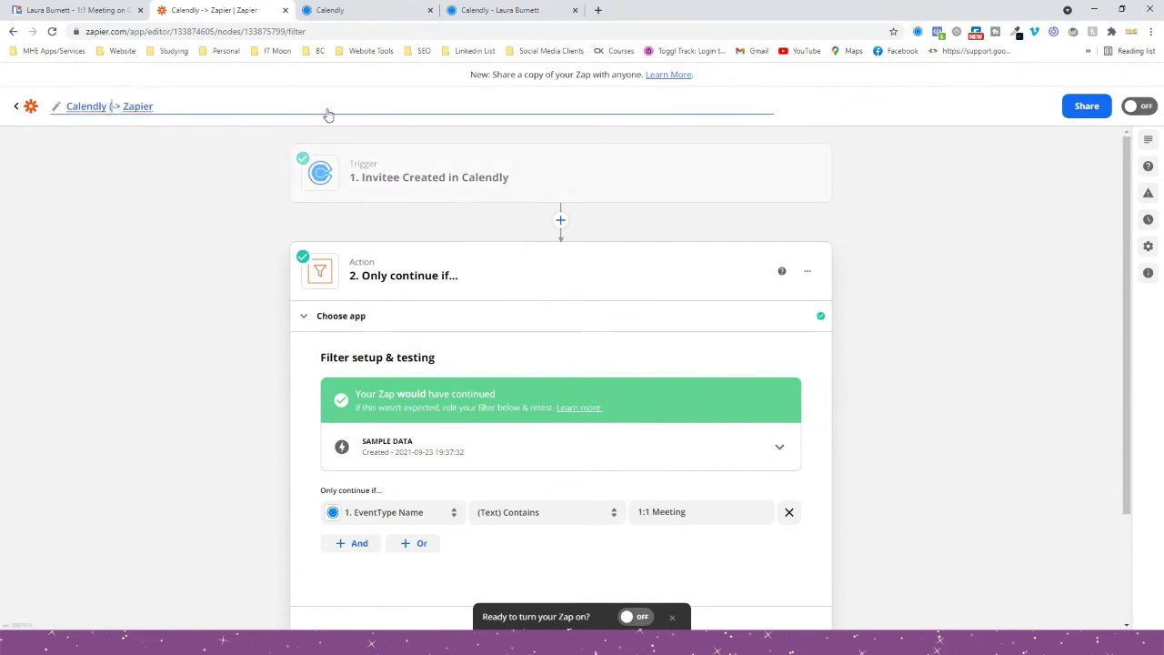
type("(1:1 Meeti")
type("ng)")
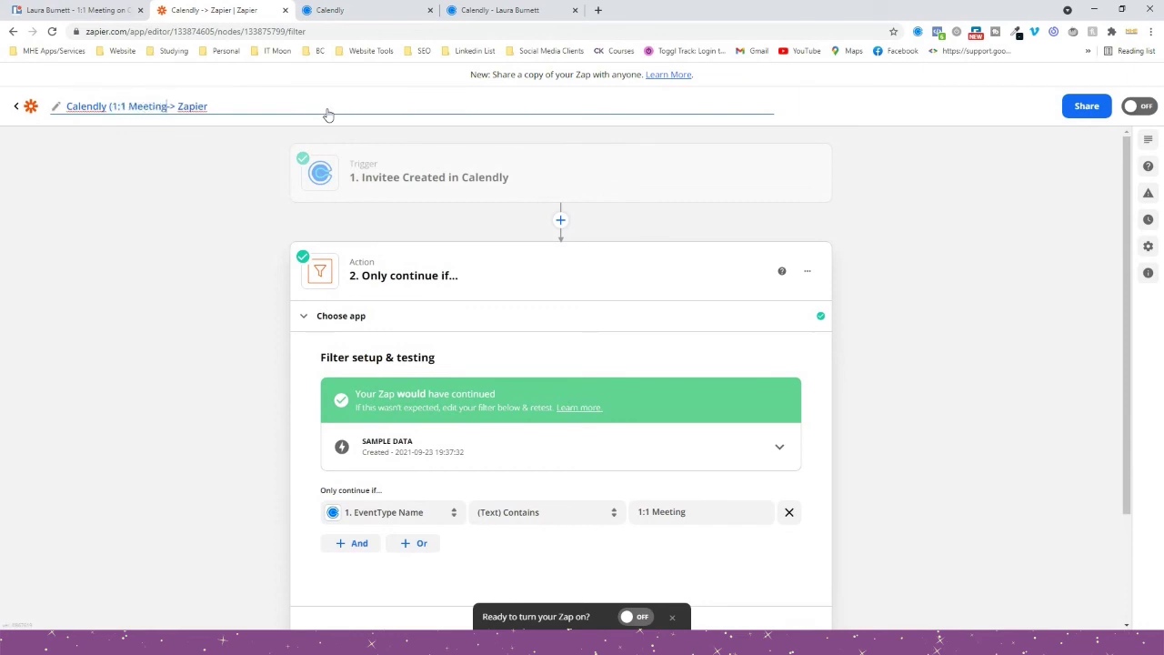
Save the new Zap title and collapse the finished filter step.
left_click(200, 220)
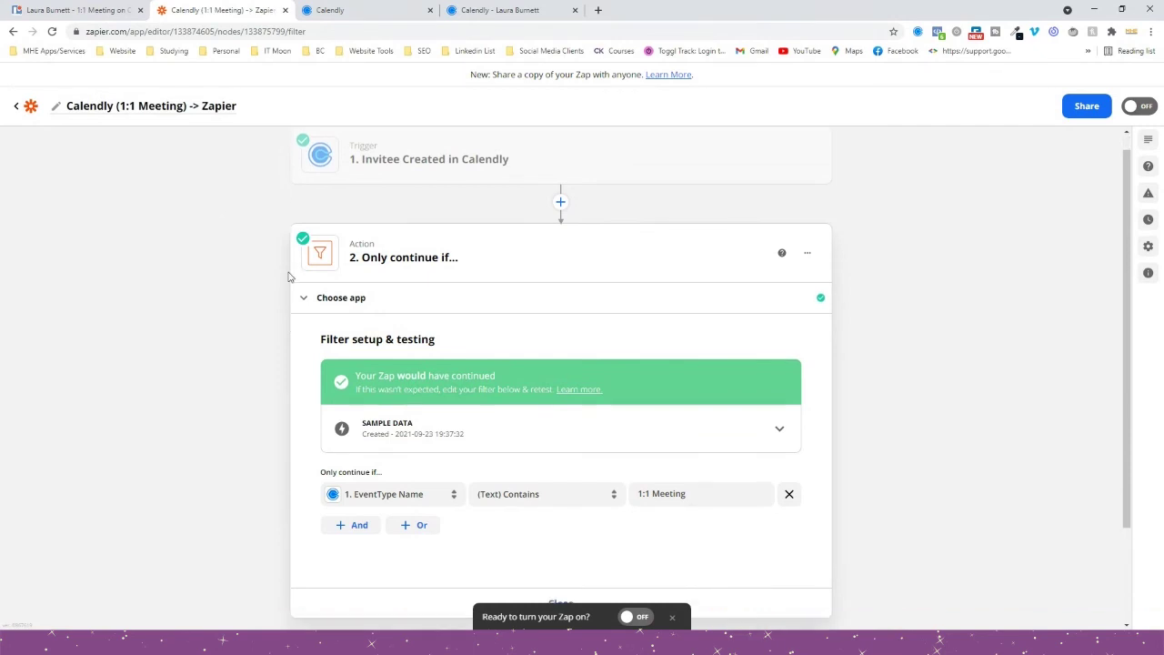
scroll(546, 409, "down", 2)
left_click(561, 480)
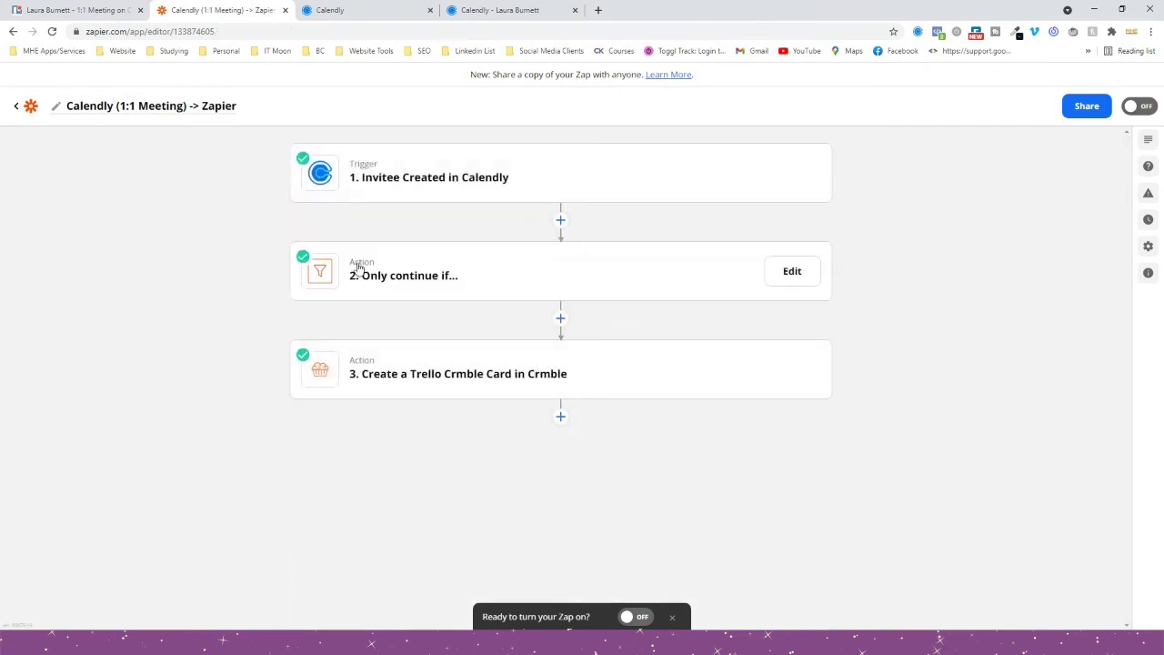
Add a Formatter by Zapier step with the Text event after the filter.
mouse_move(447, 372)
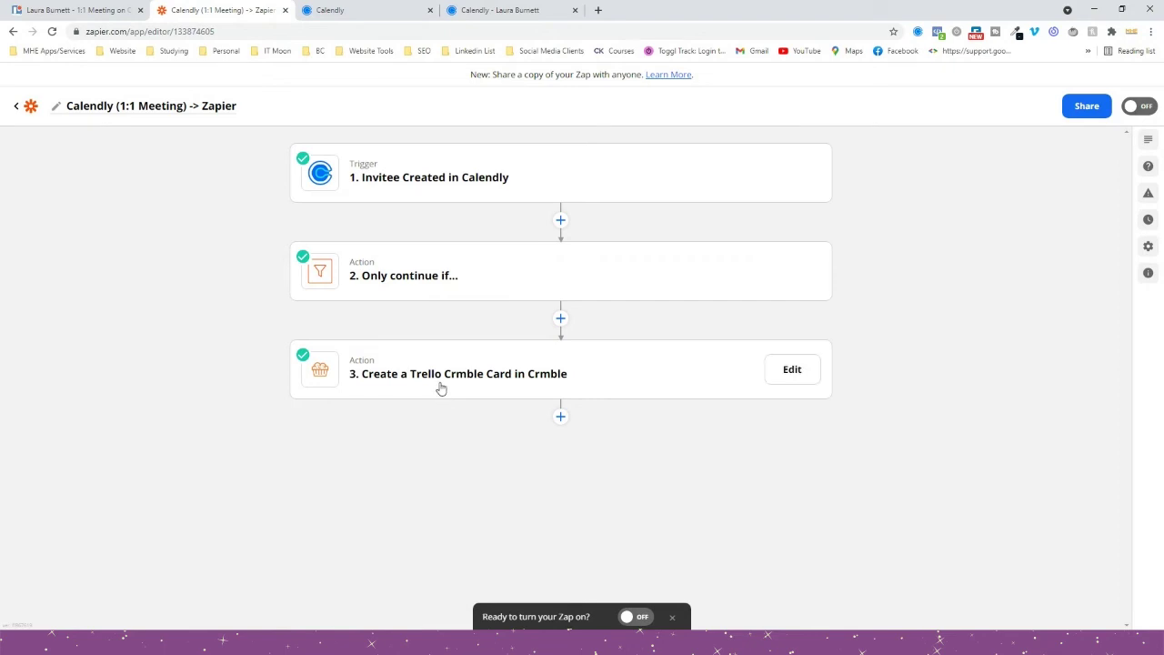
left_click(560, 318)
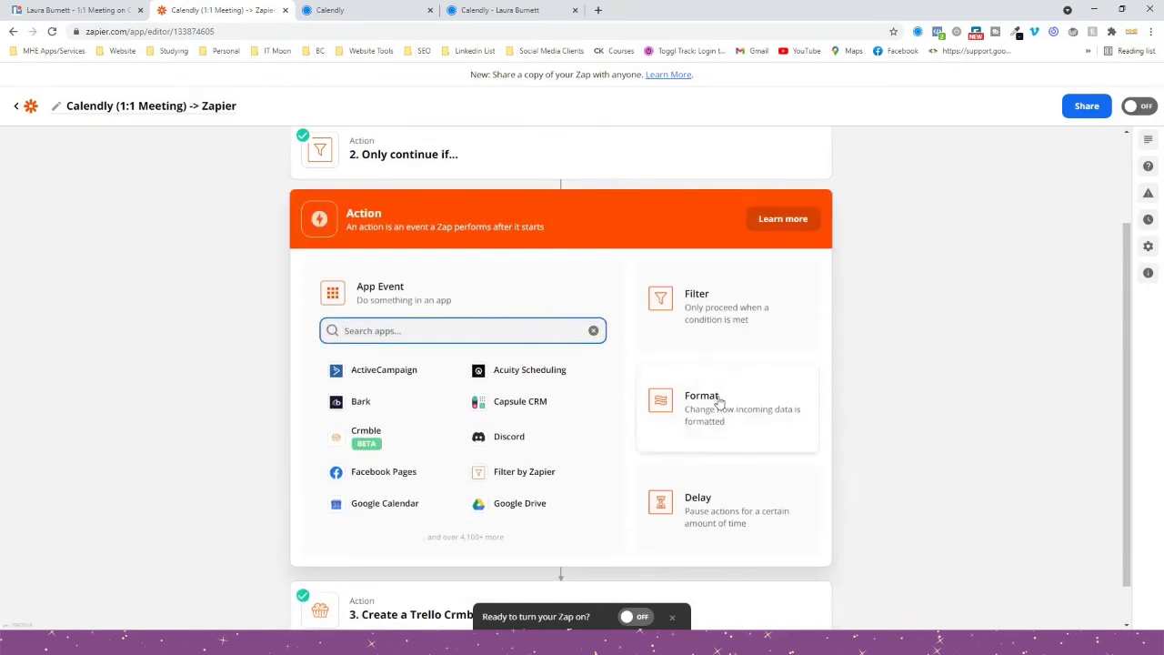
left_click(718, 400)
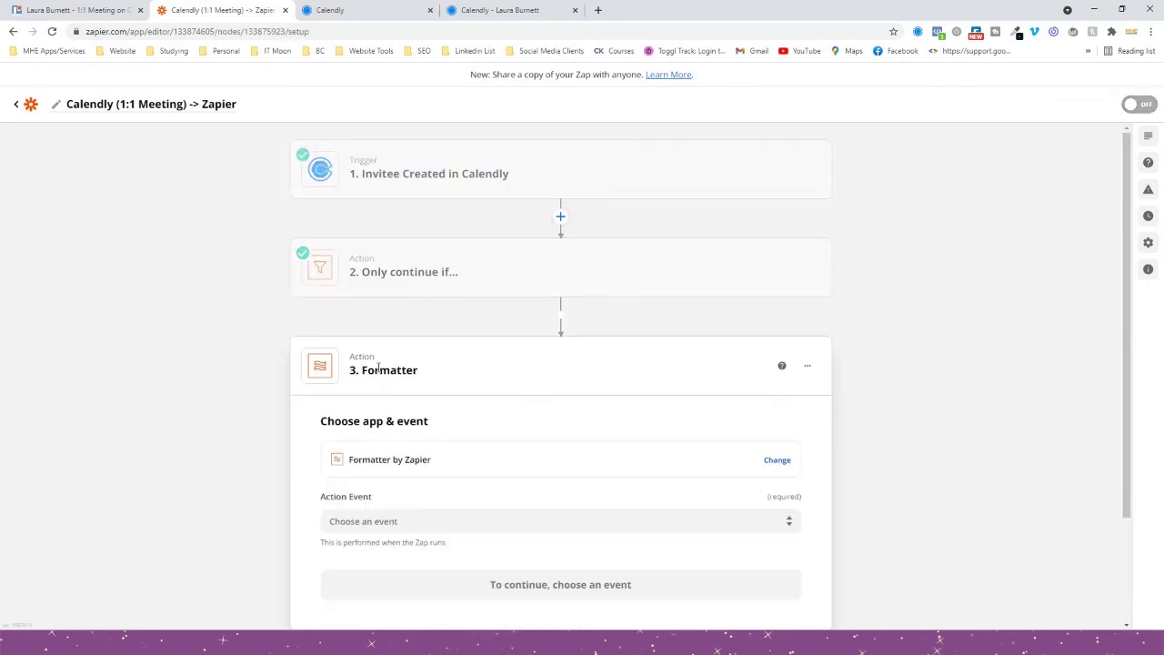
left_click(410, 401)
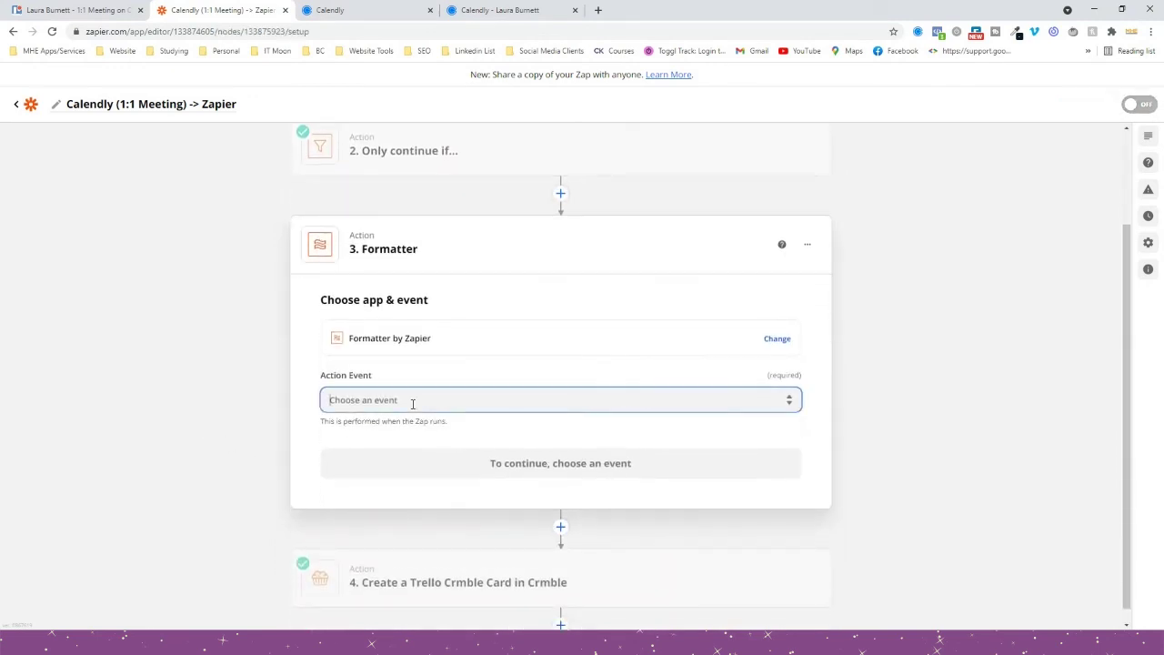
left_click(342, 450)
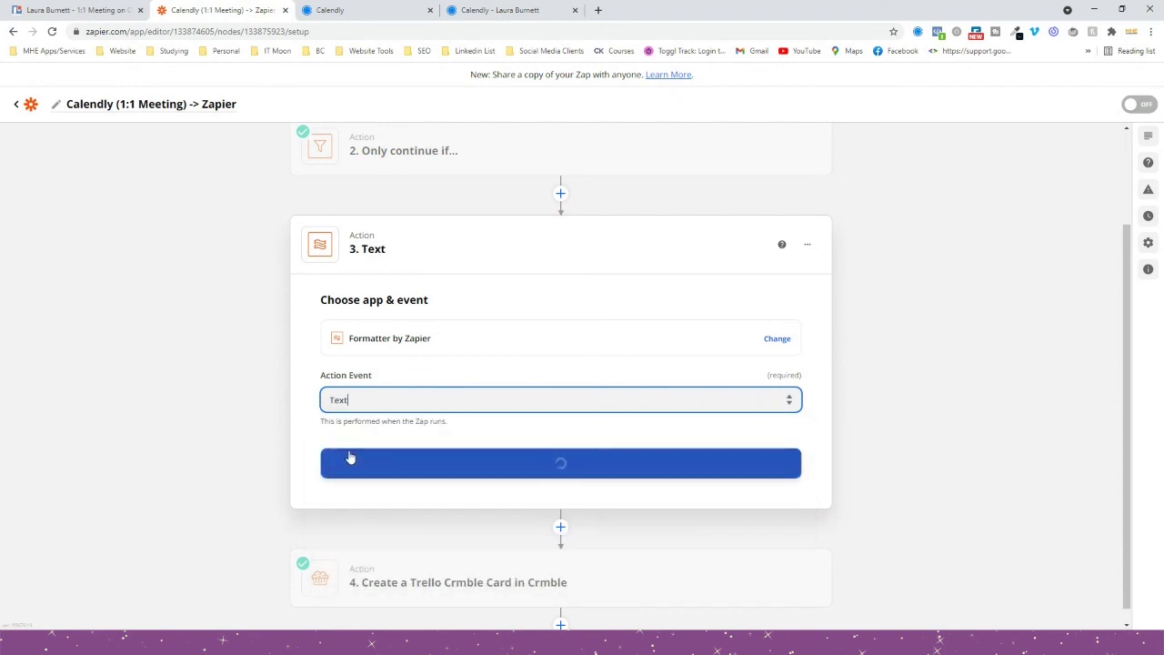
left_click(410, 465)
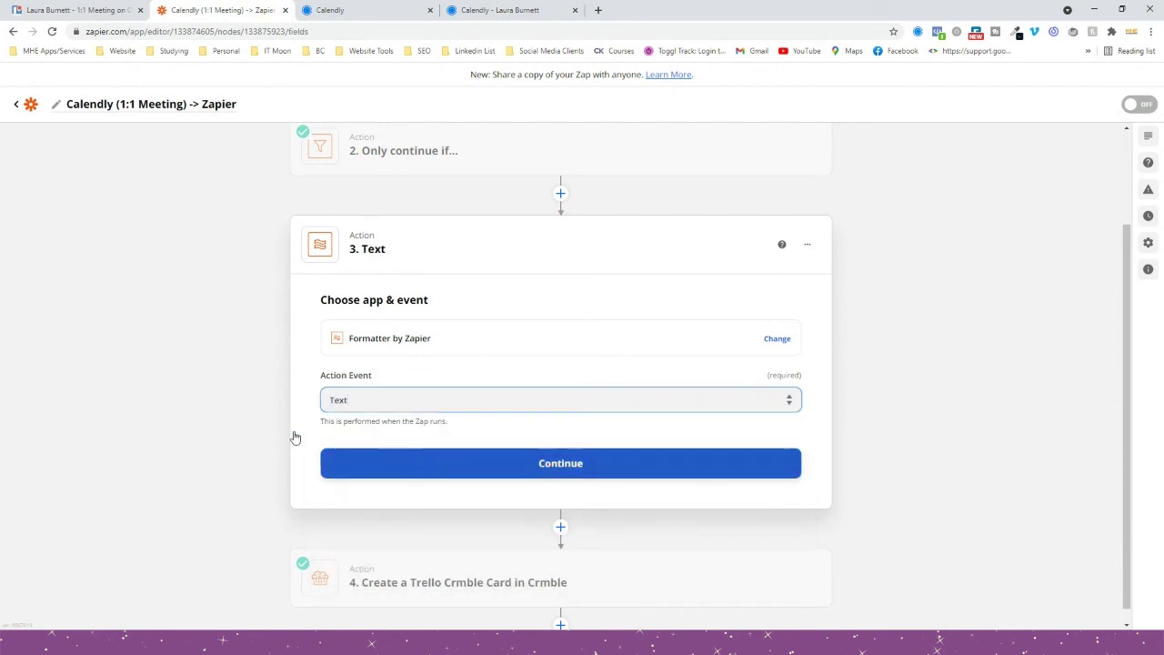
Set the Text step's transform to Split Text with Calendly's Invitee Name as input.
left_click(351, 373)
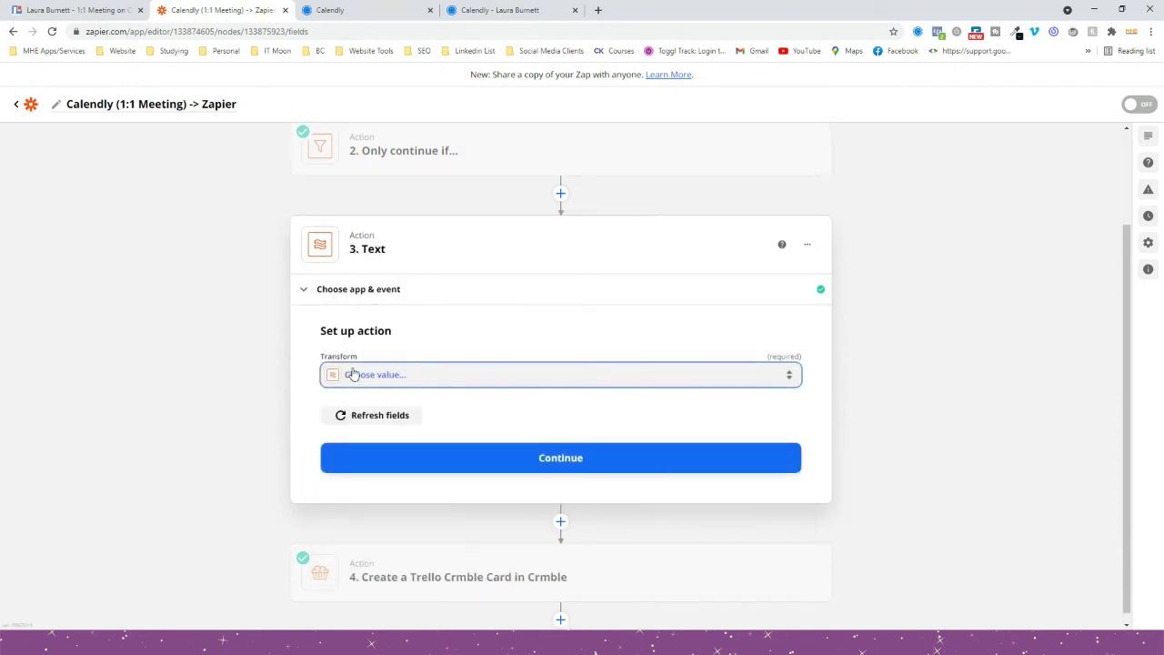
scroll(199, 418, "down", 1)
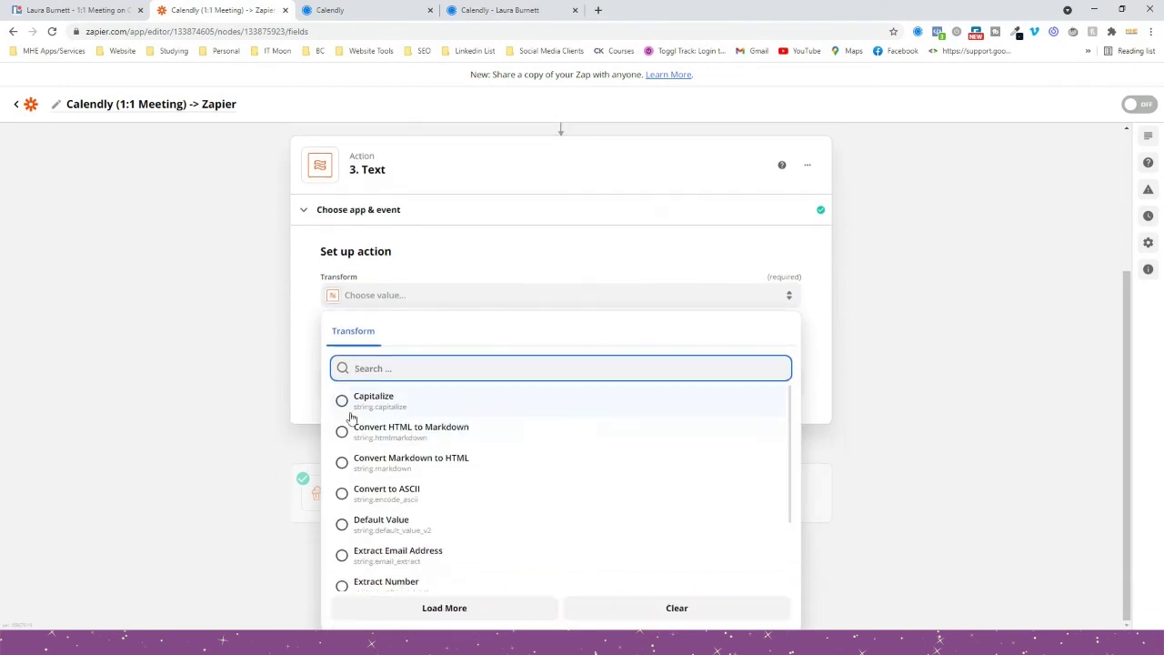
scroll(373, 414, "down", 2)
scroll(373, 413, "down", 3)
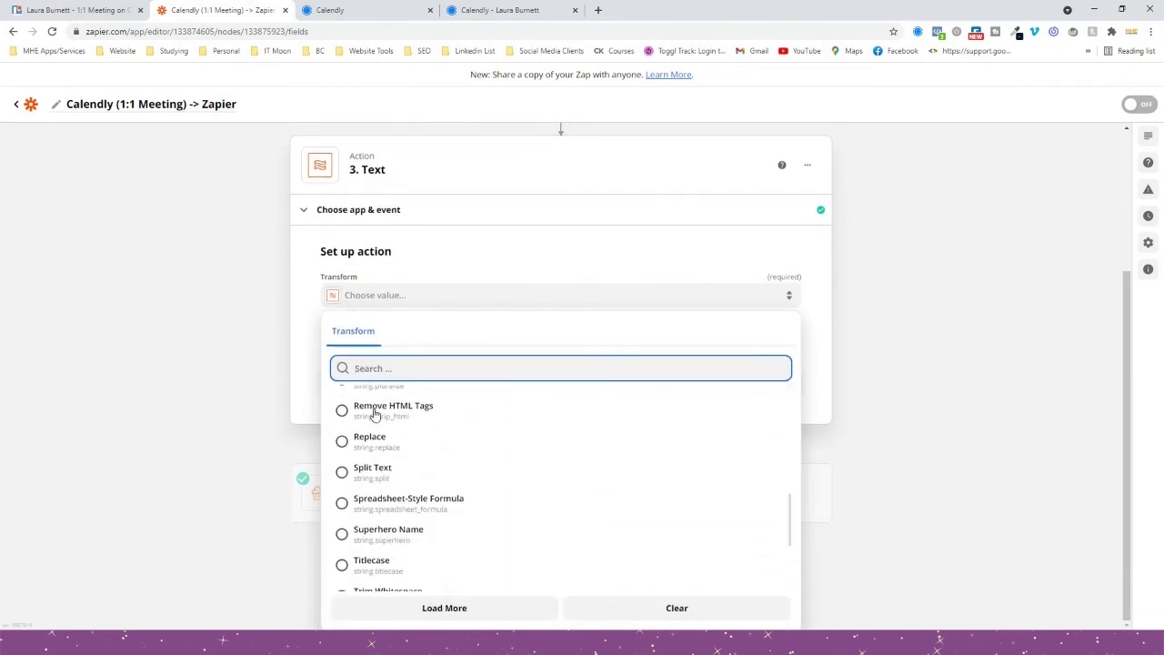
left_click(372, 467)
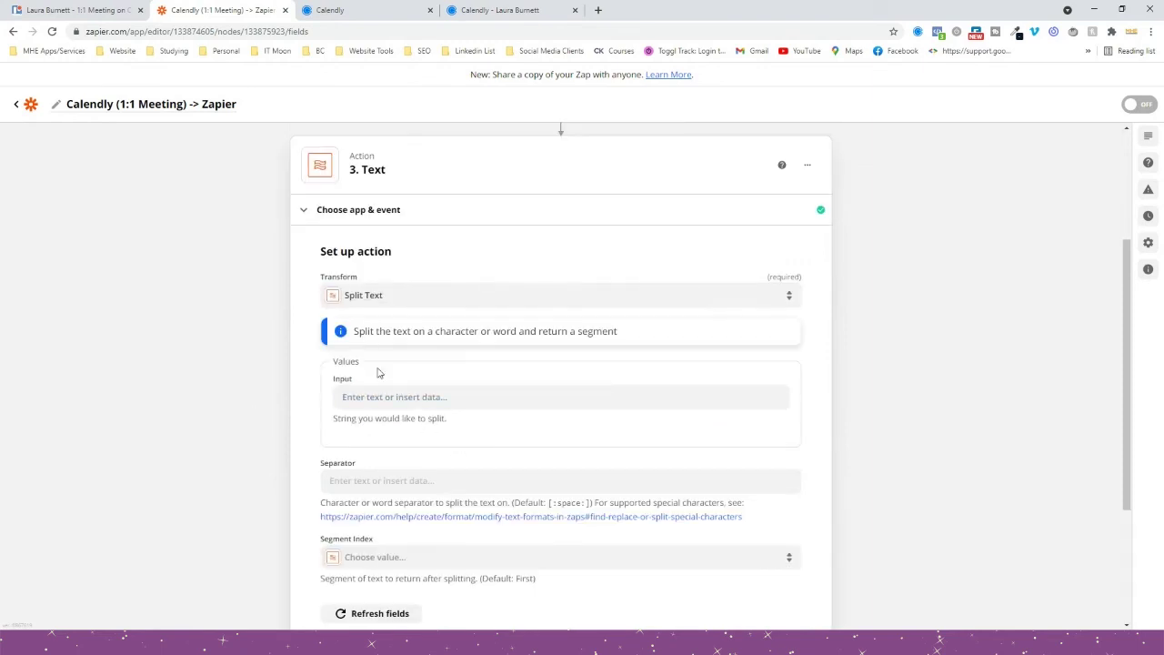
left_click(355, 391)
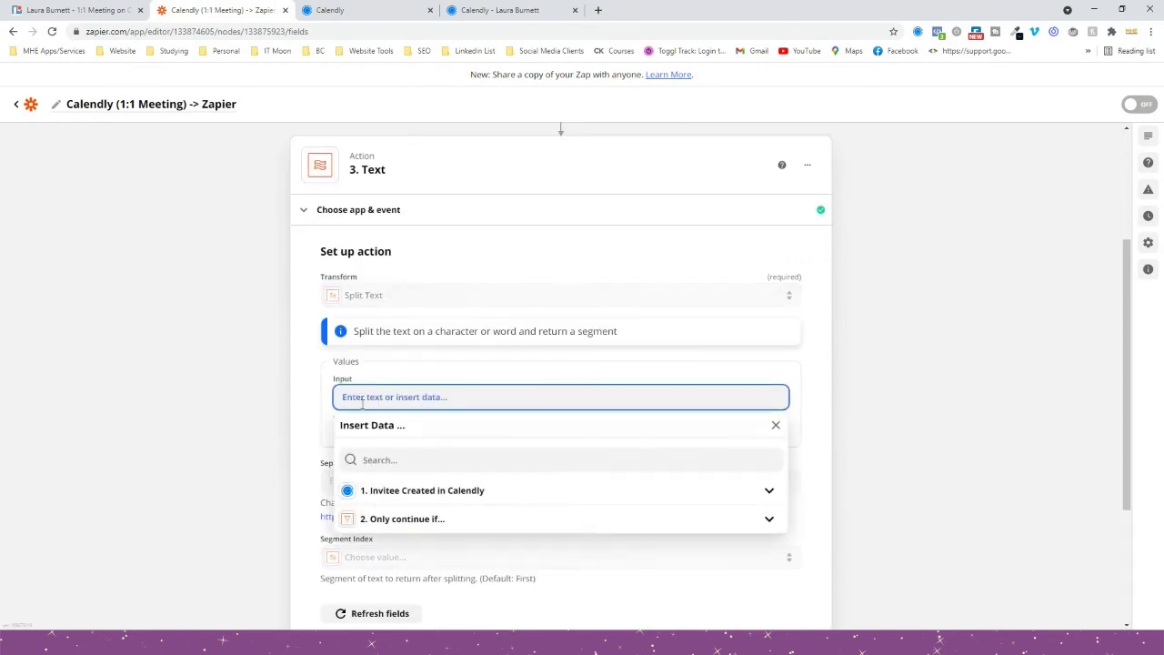
left_click(403, 517)
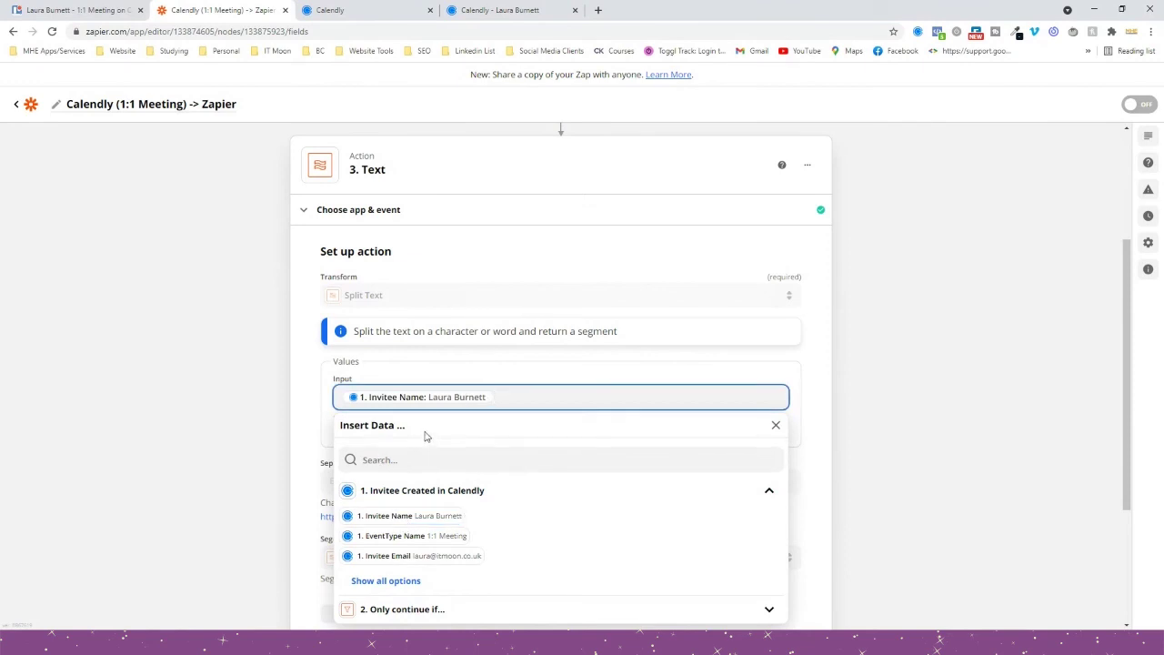
Set Segment Index to All (as Separate Fields) and test the split, returning first and last name.
scroll(399, 403, "down", 2)
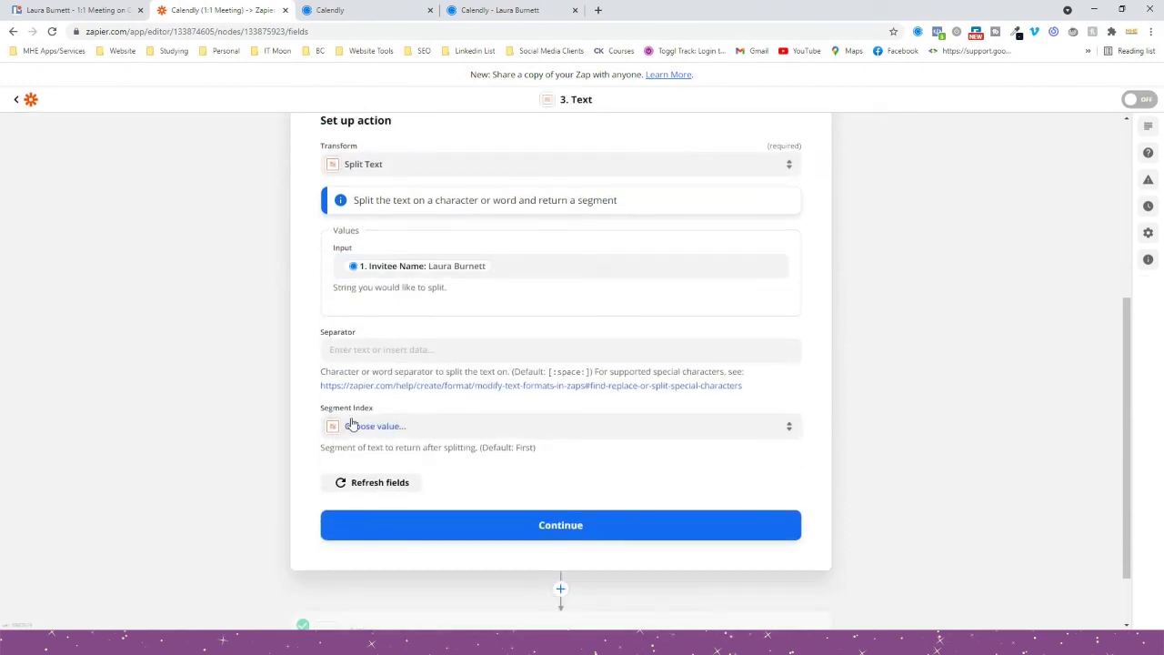
left_click(365, 427)
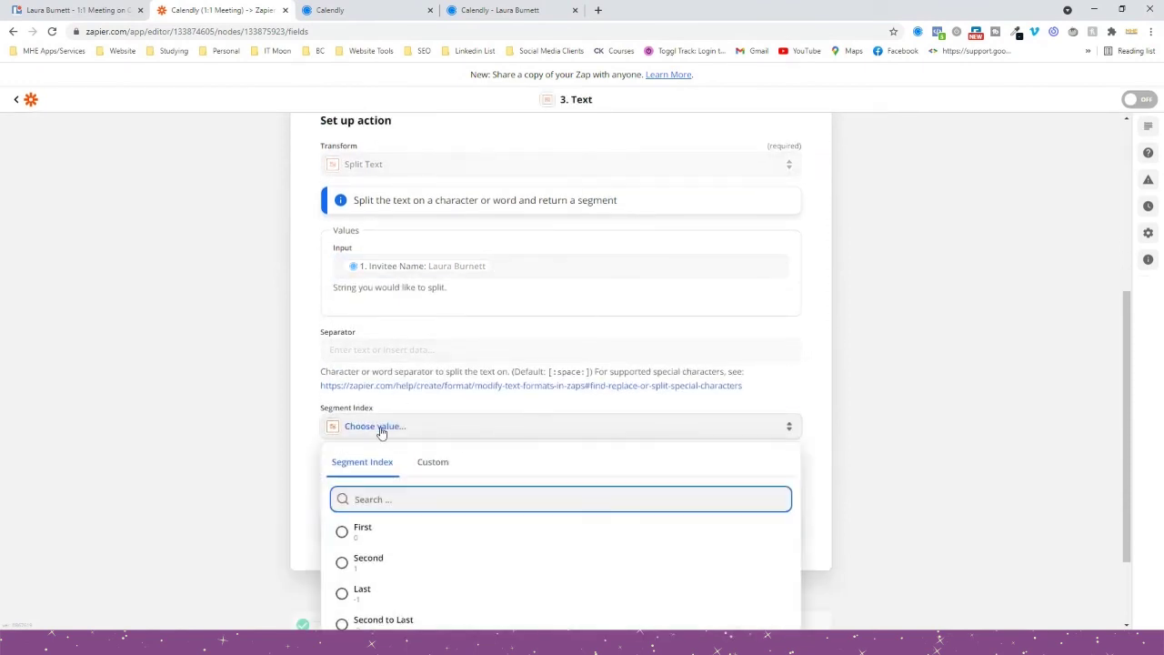
scroll(382, 432, "down", 2)
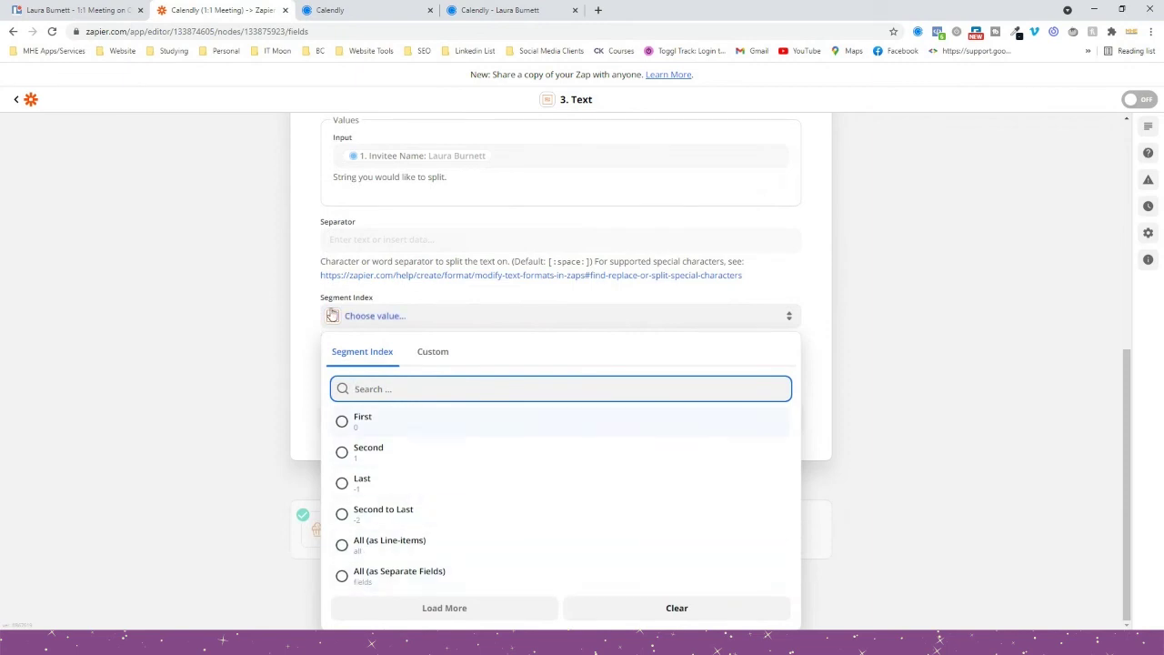
left_click(382, 571)
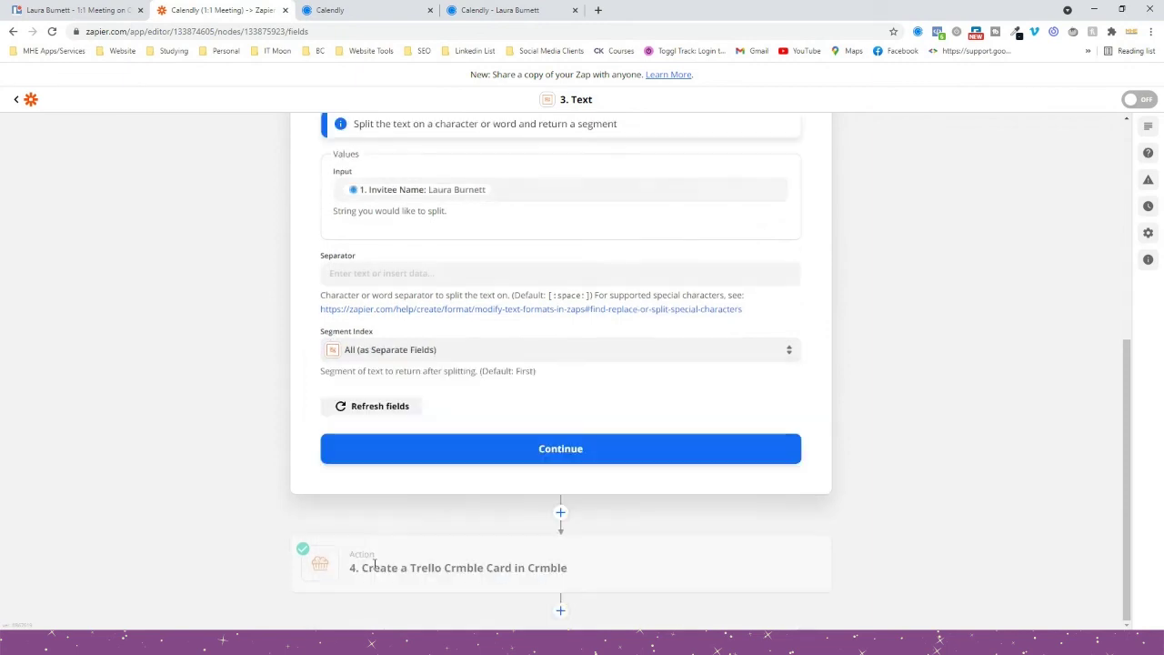
left_click(492, 446)
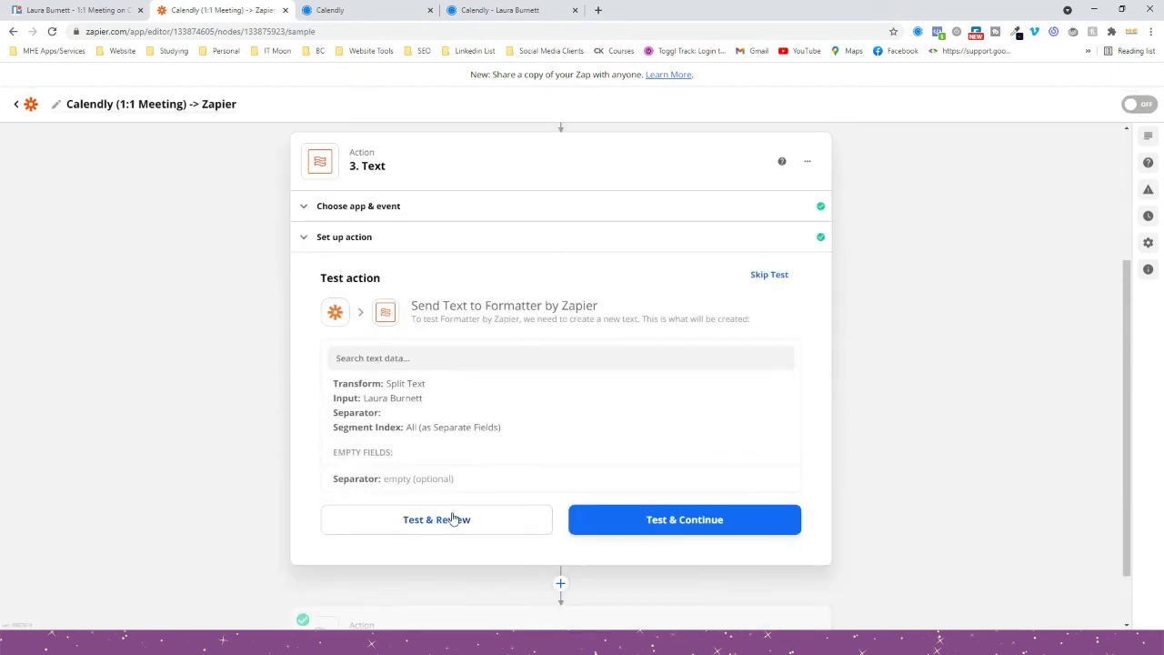
left_click(452, 517)
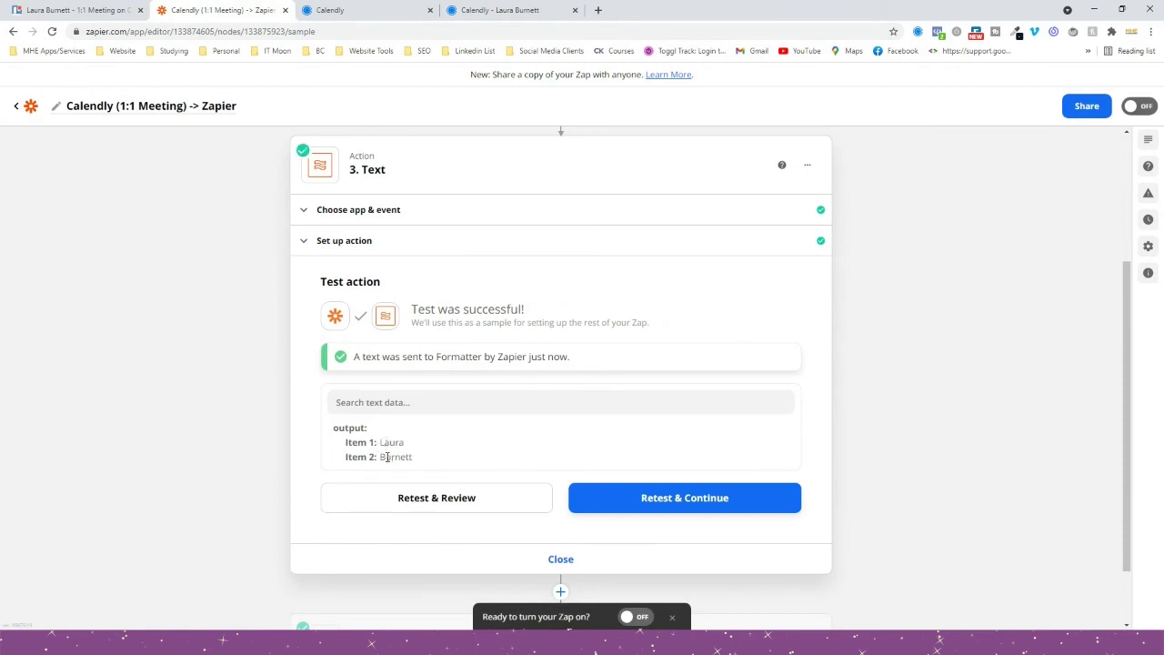
scroll(390, 459, "down", 2)
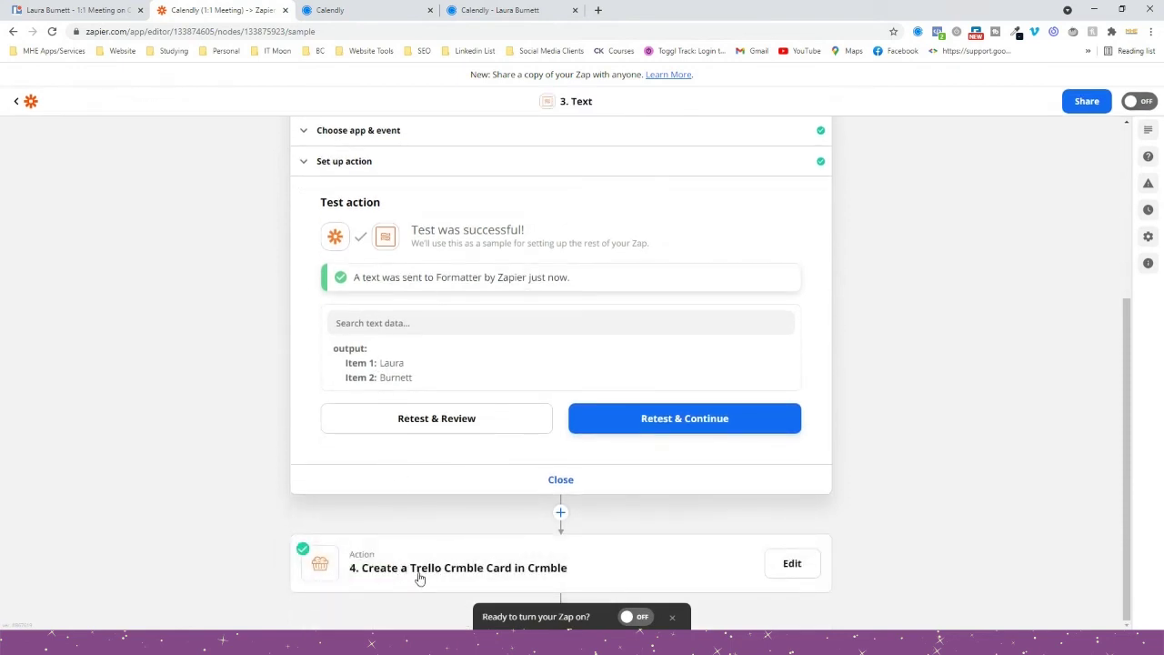
left_click(420, 576)
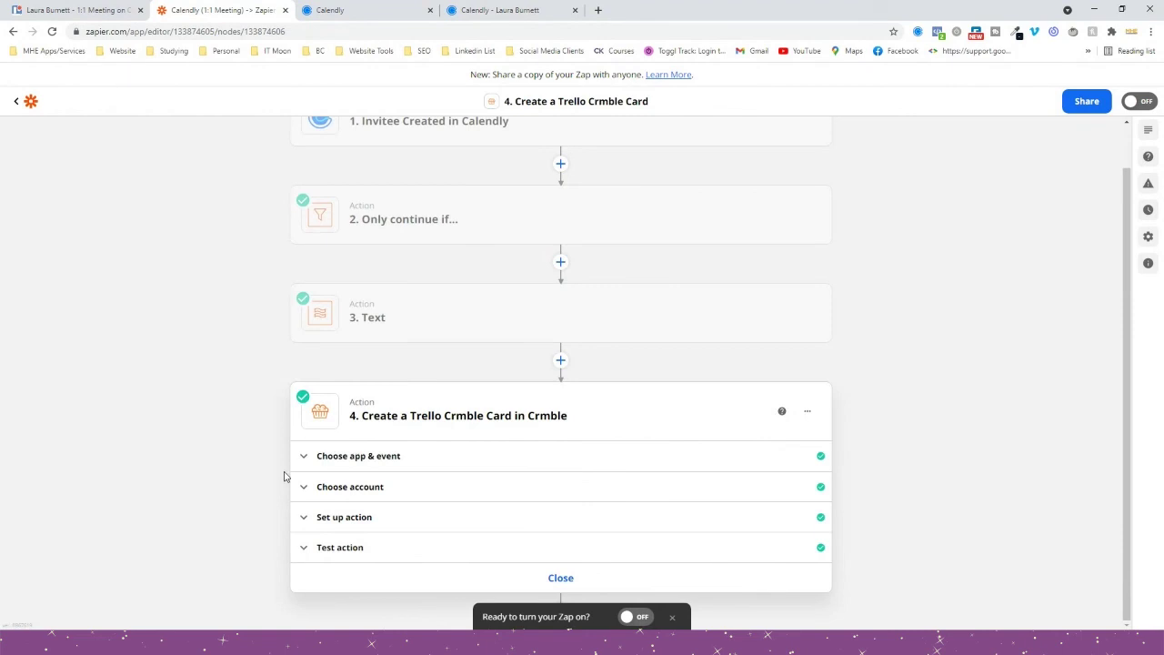
Replace the Crmble card's First Name value with the Text step's Output Item 1.
left_click(355, 523)
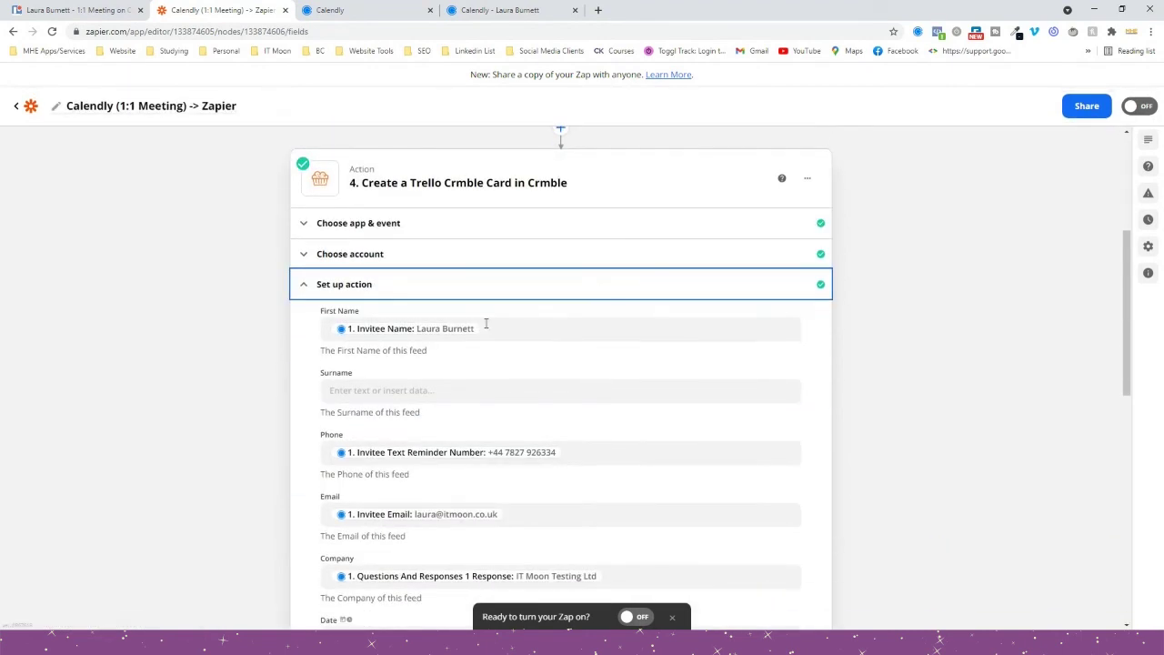
left_click(486, 323)
key("BackSpace")
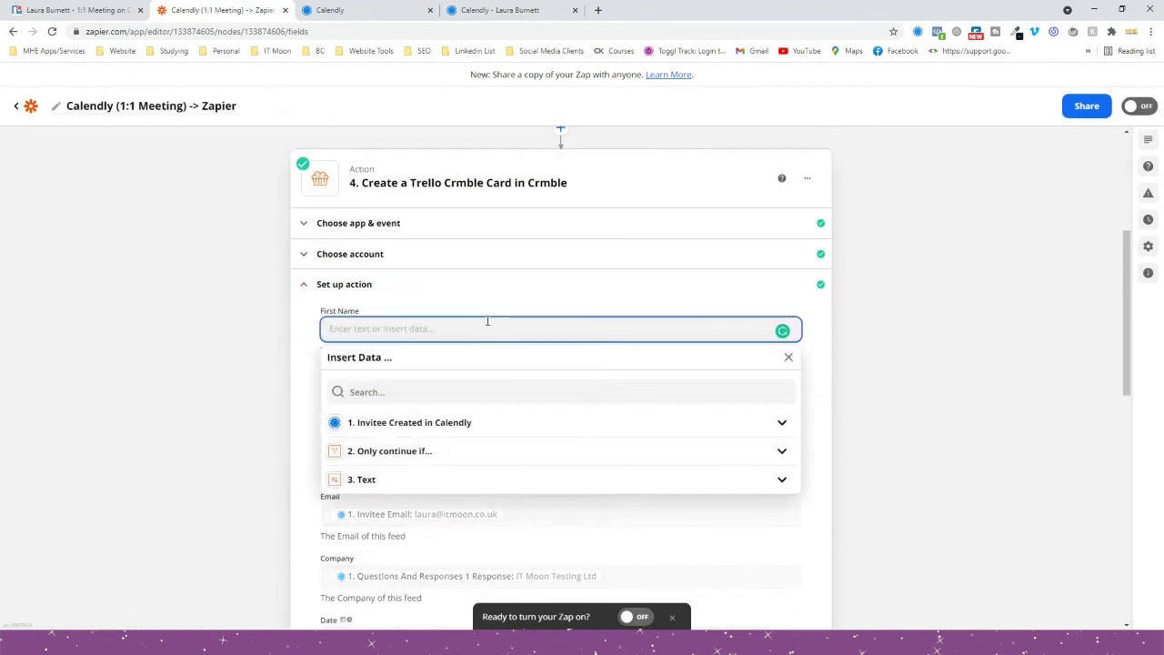
left_click(354, 429)
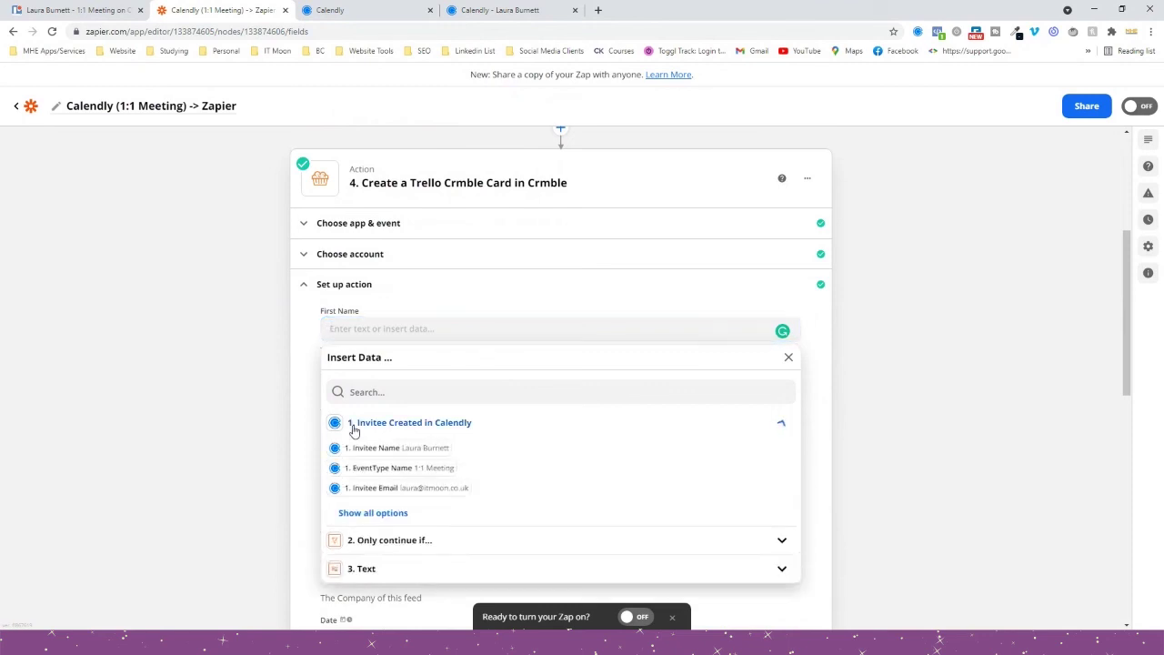
left_click(391, 425)
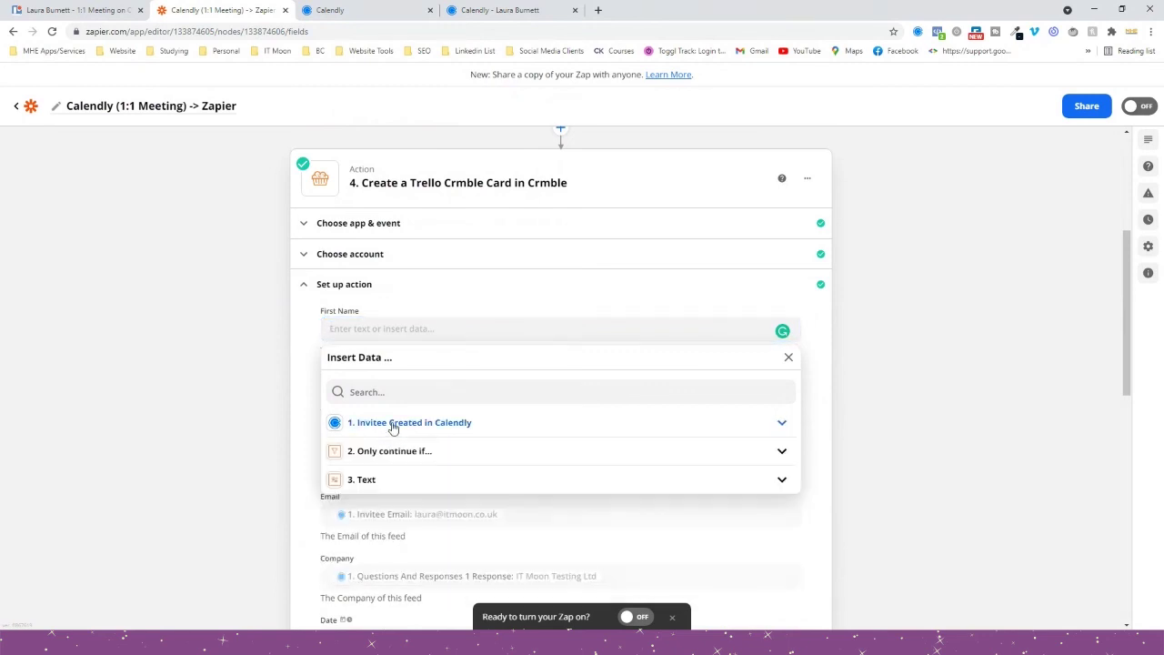
left_click(368, 482)
scroll(371, 486, "down", 1)
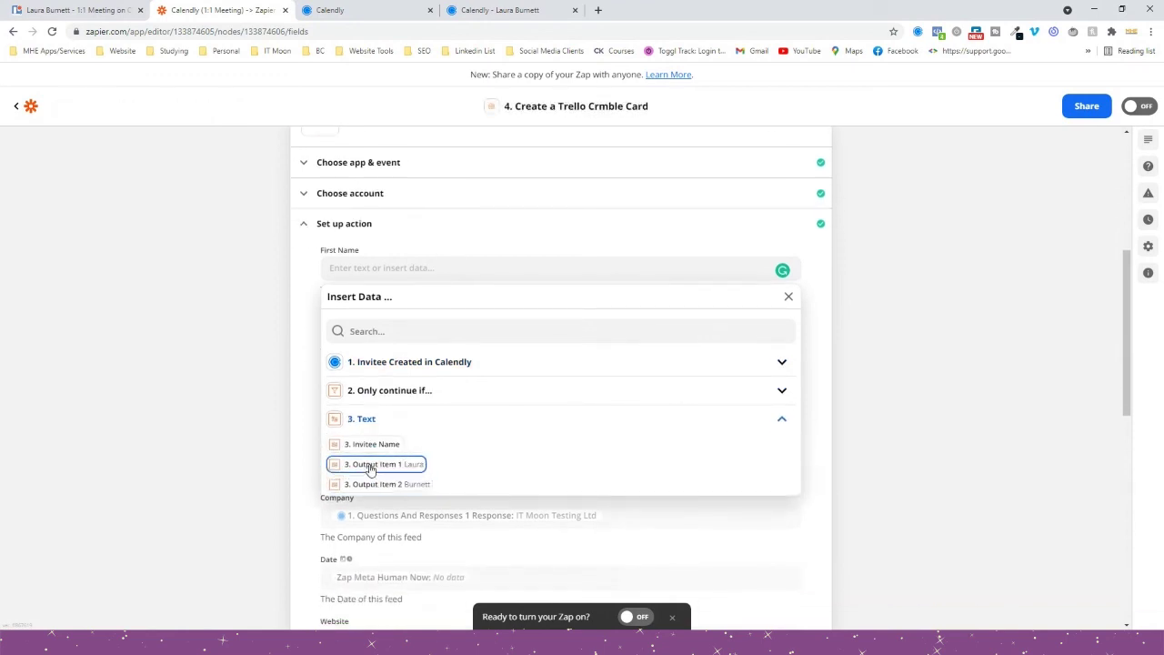
left_click(371, 465)
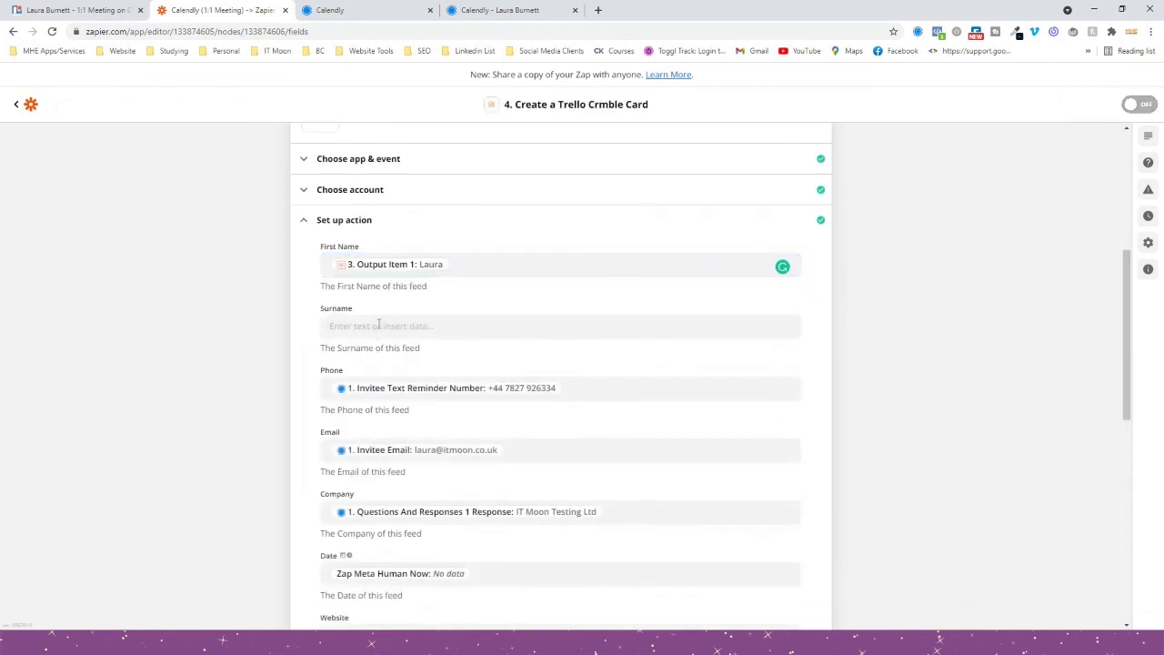
Fill the Crmble card's Surname with the Text step's Output Item 2.
left_click(379, 324)
left_click(370, 474)
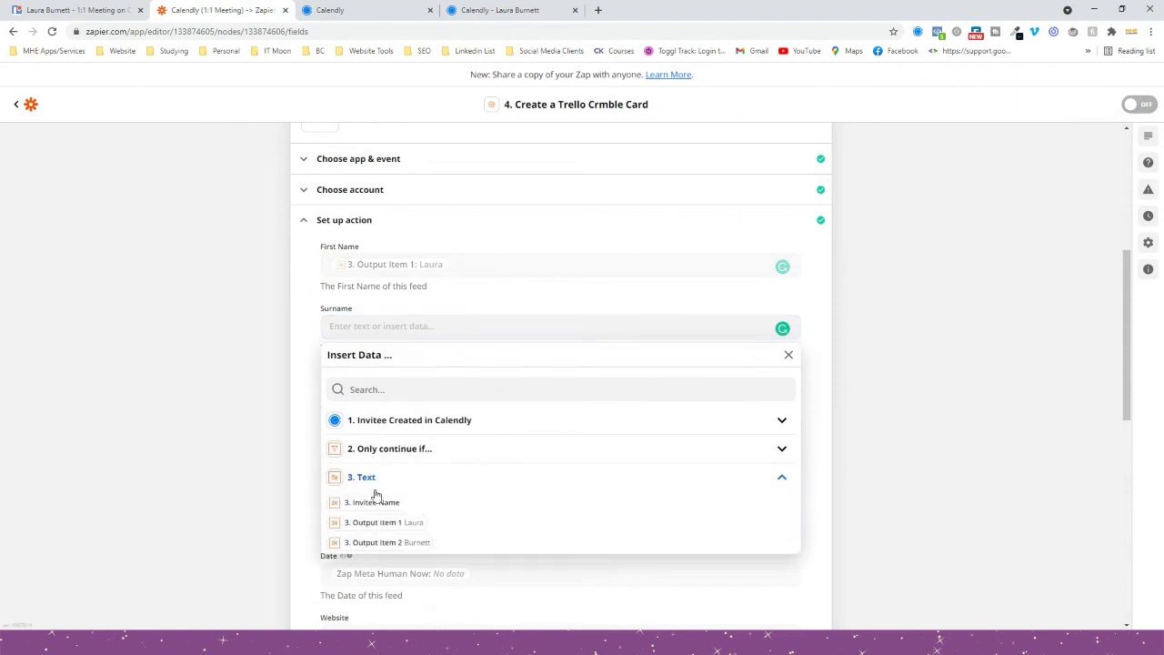
left_click(386, 543)
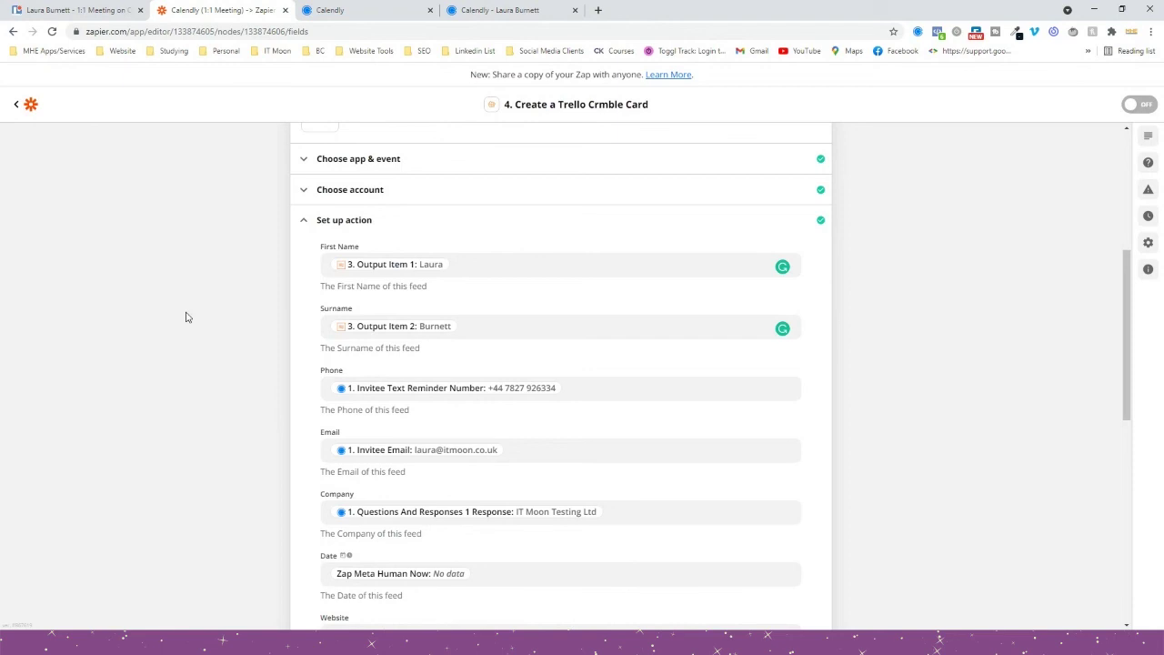
scroll(185, 316, "up", 4)
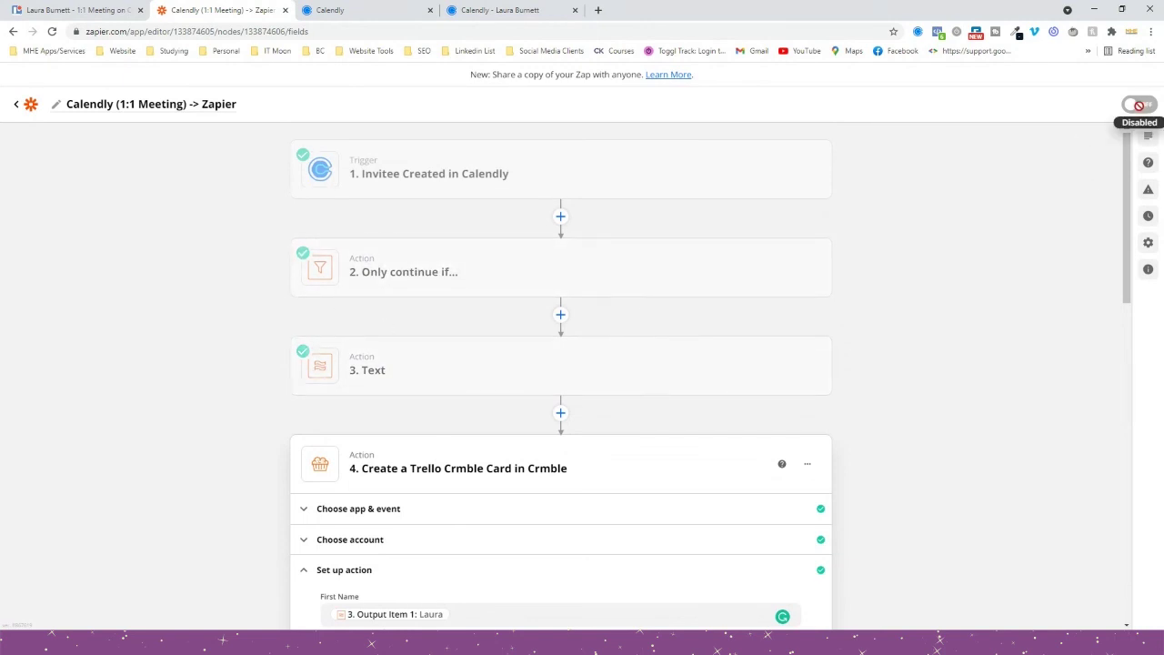
Finish the Crmble card step, sending a test card, and switch the Zap on.
scroll(754, 366, "down", 15)
left_click(512, 547)
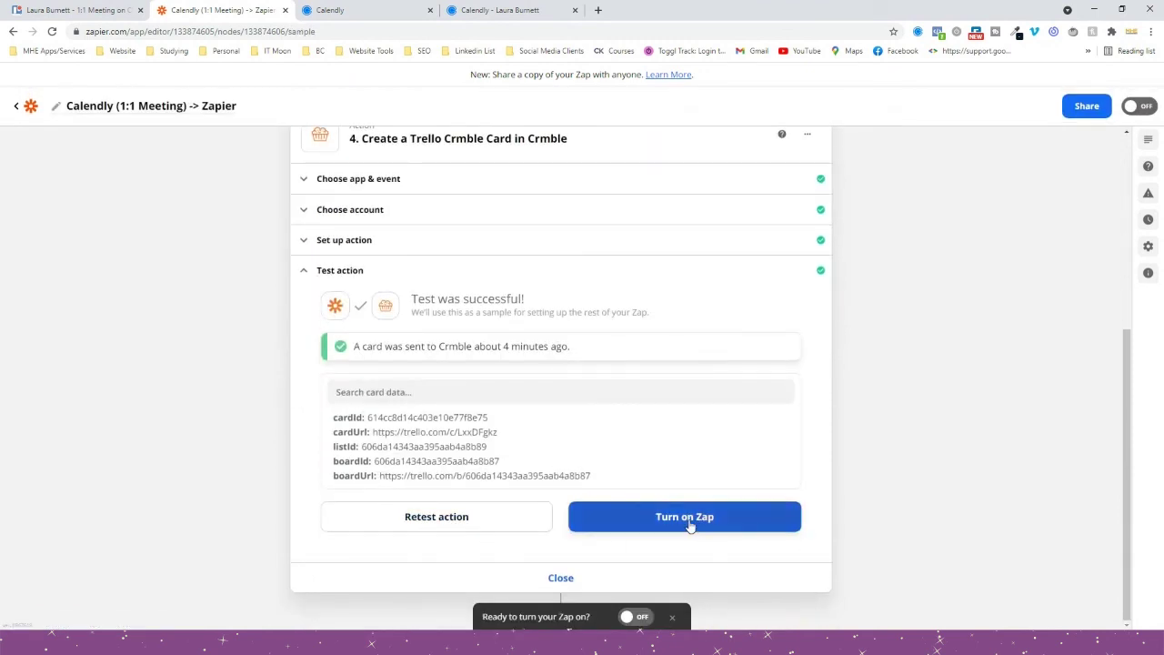
left_click(686, 518)
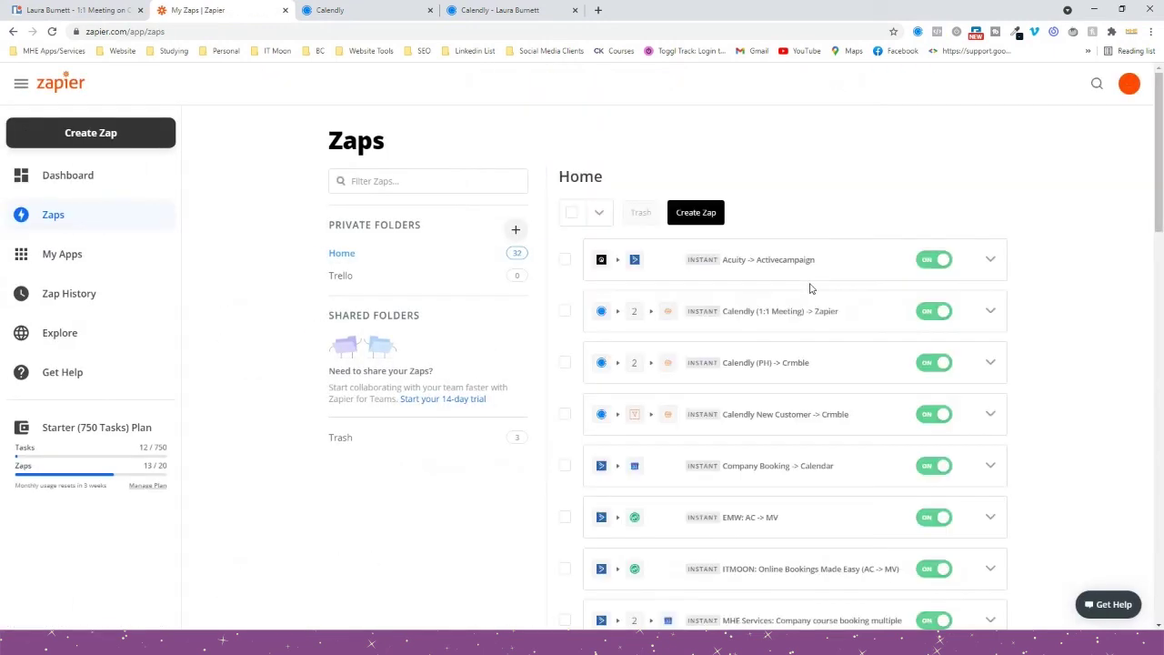
Switch to Trello to view the new 1:1 Meeting lead card on the CRM board.
scroll(759, 289, "down", 1)
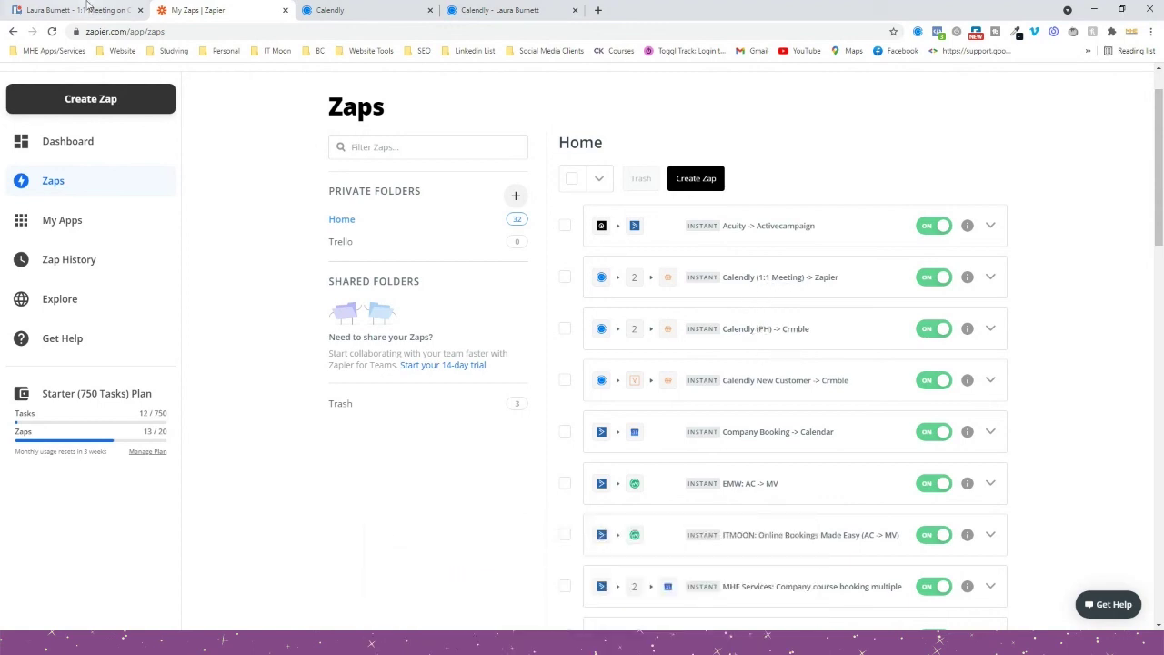
left_click(88, 7)
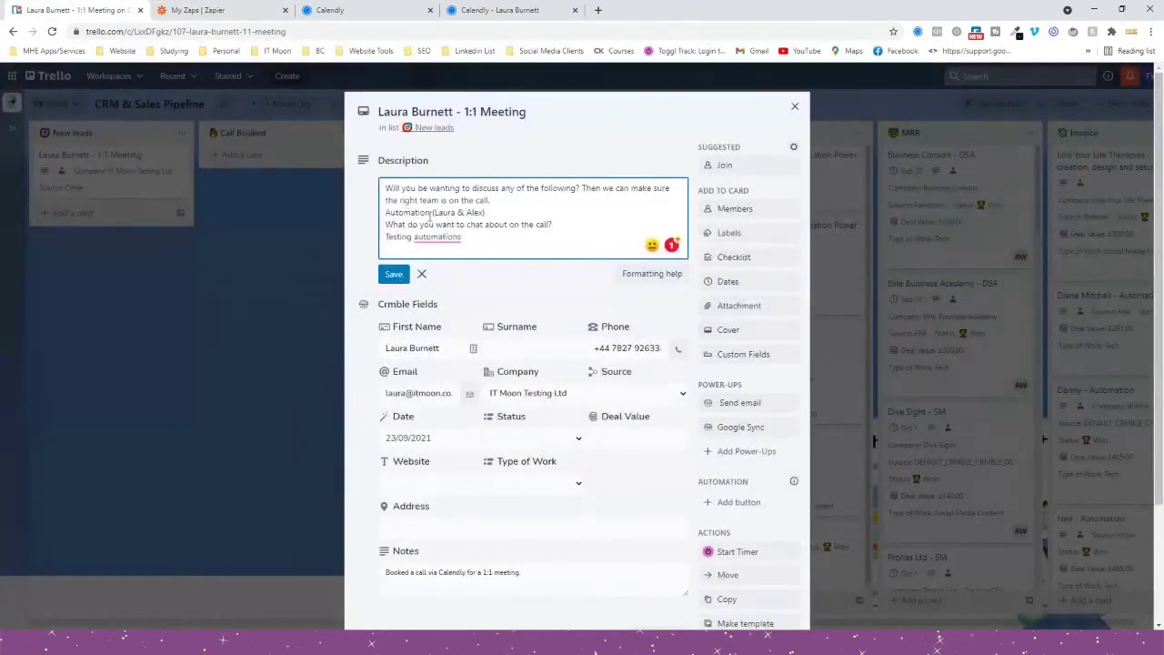
Save the lead card's description edit and return to the Zapier Zaps list.
left_click(509, 300)
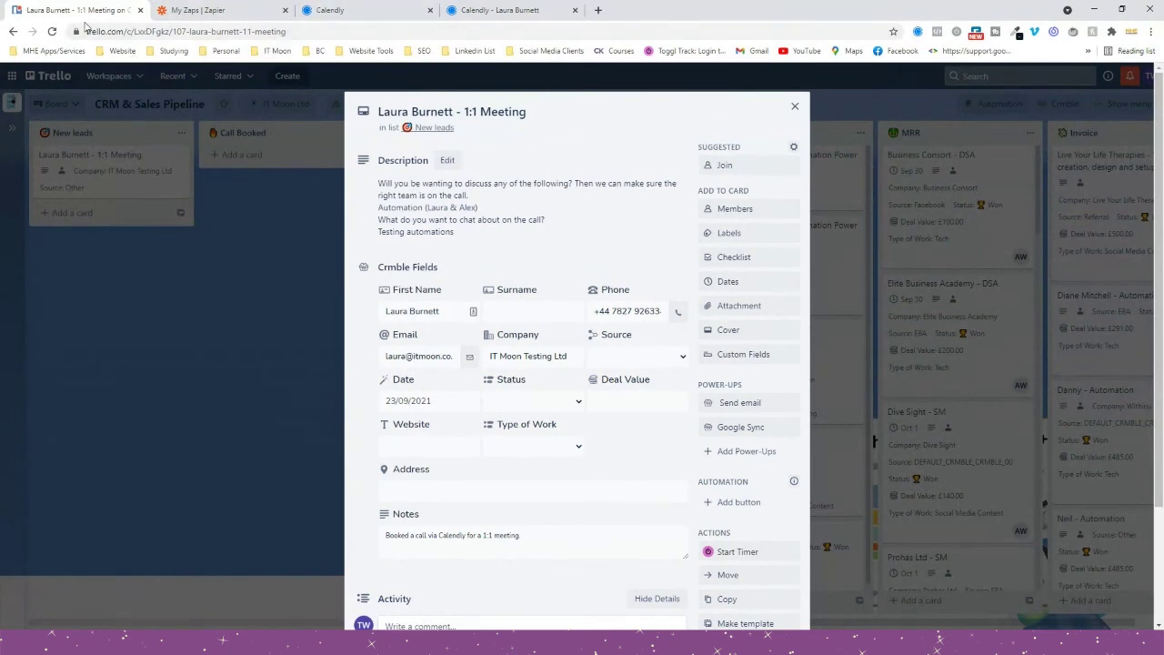
left_click(191, 10)
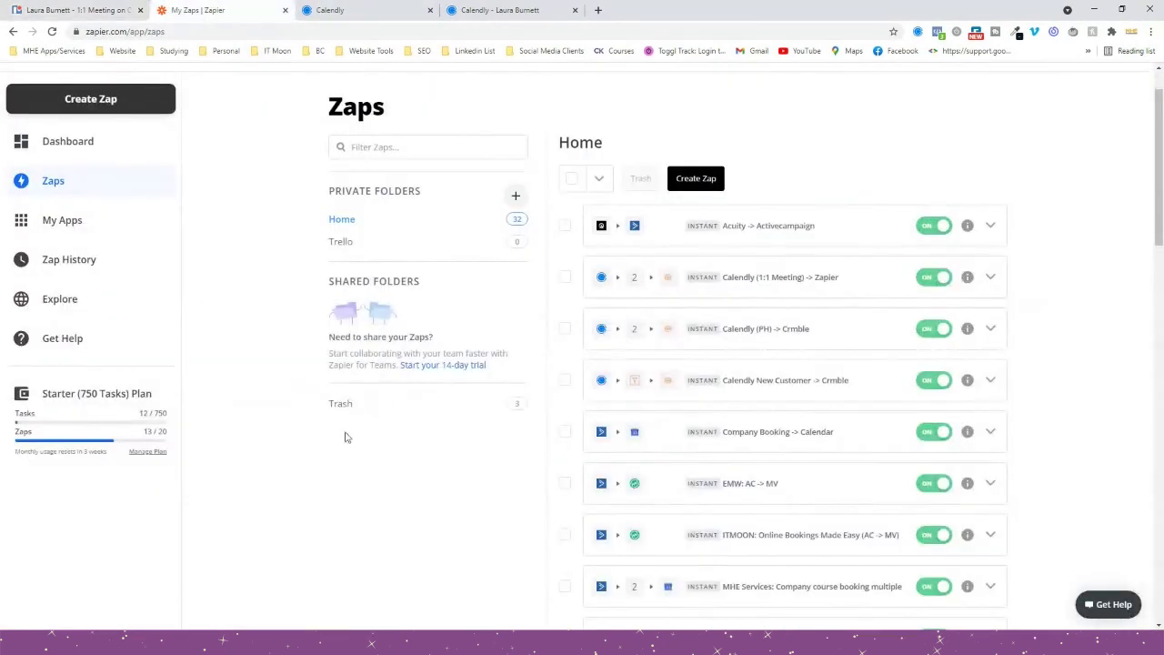